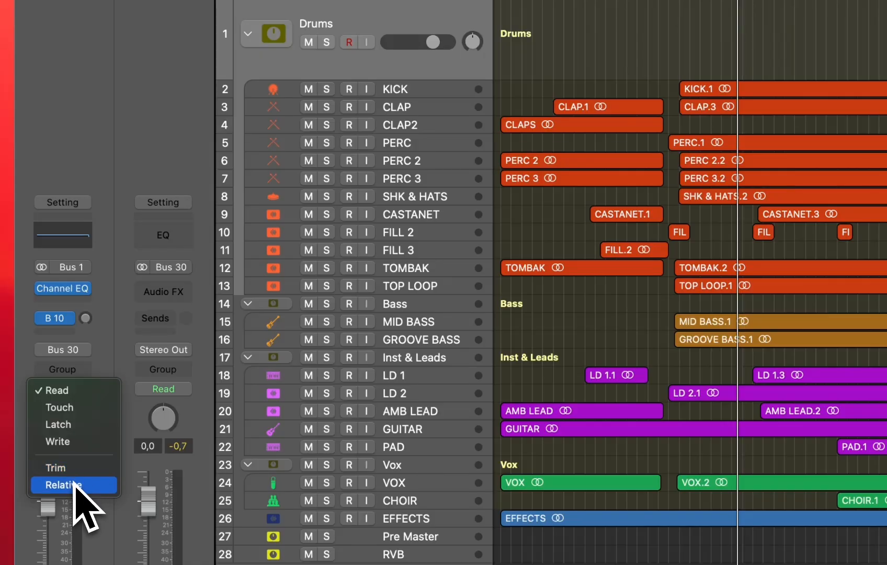
Step: Toggle the display of track automation on and off in the Tracks area
click(114, 296)
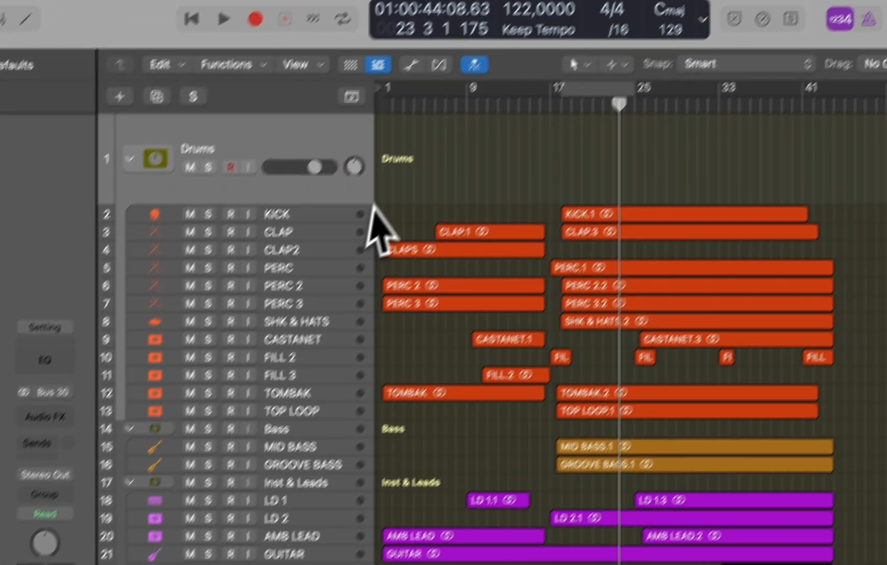
key(a)
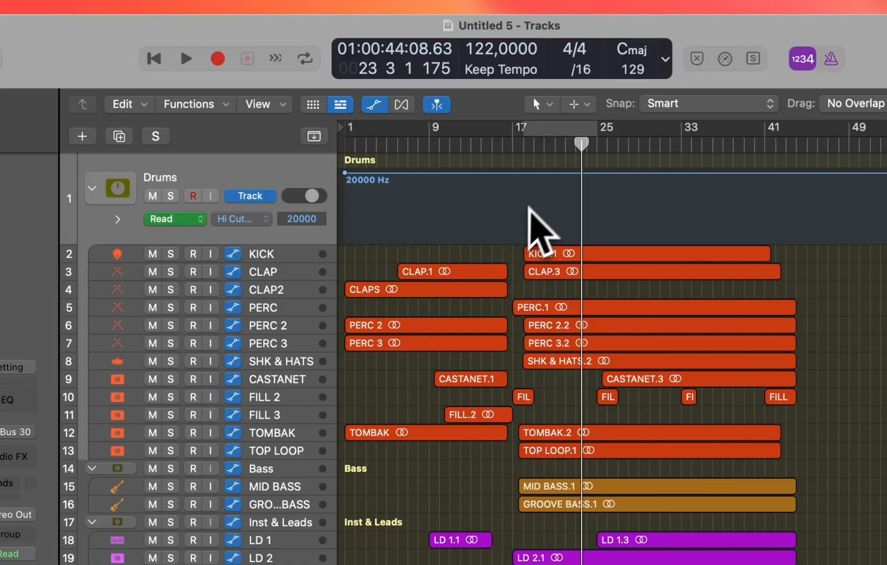
key(a)
key(a)
key(a)
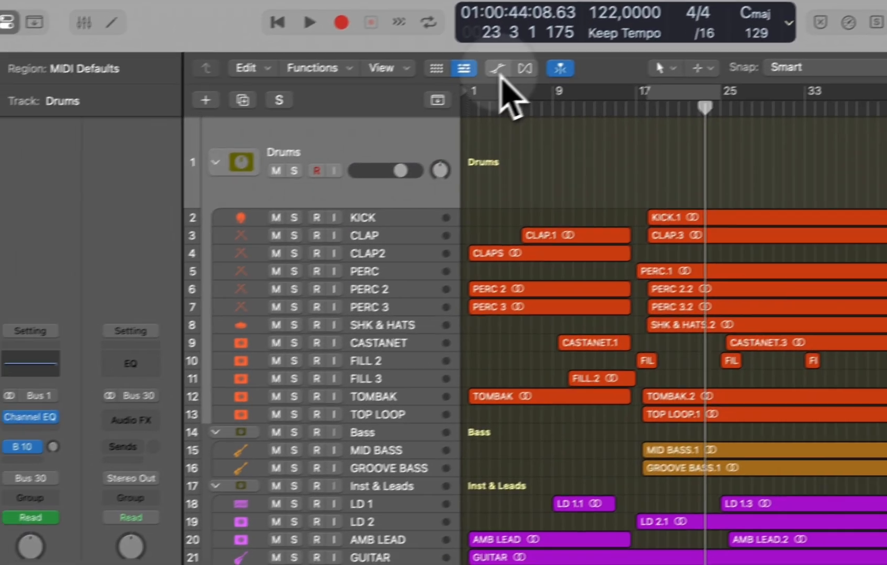
click(375, 105)
click(375, 104)
click(533, 66)
click(534, 67)
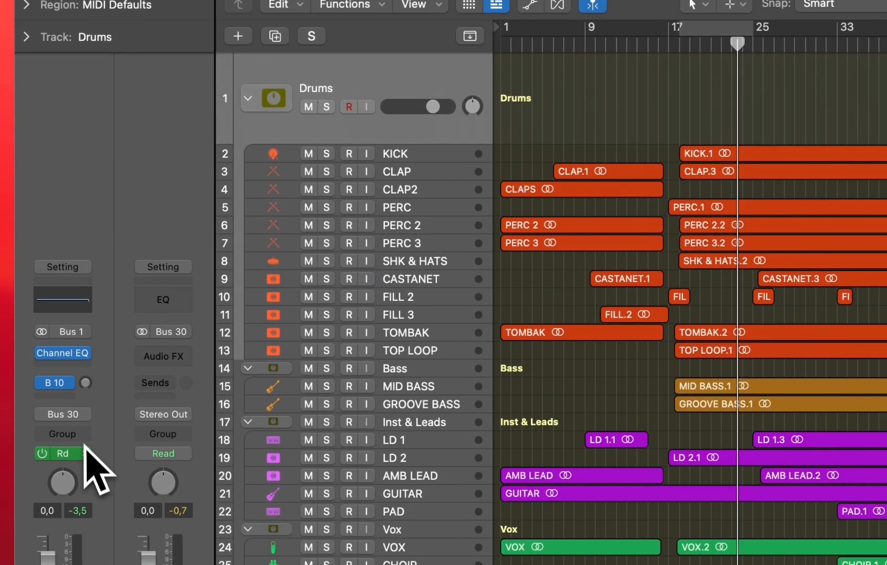
Step: Examine the automation modes available for the Drums channel and leave it on Read
click(79, 507)
click(106, 414)
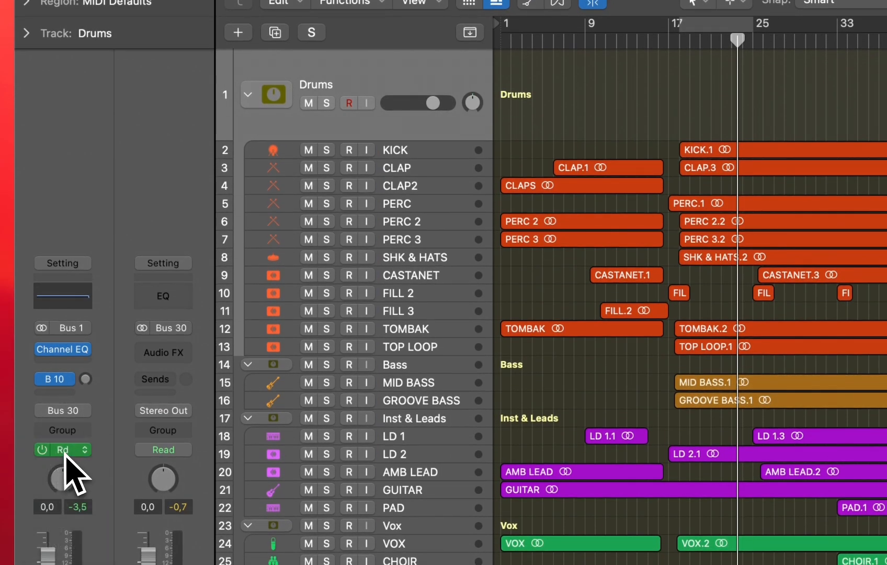
click(111, 362)
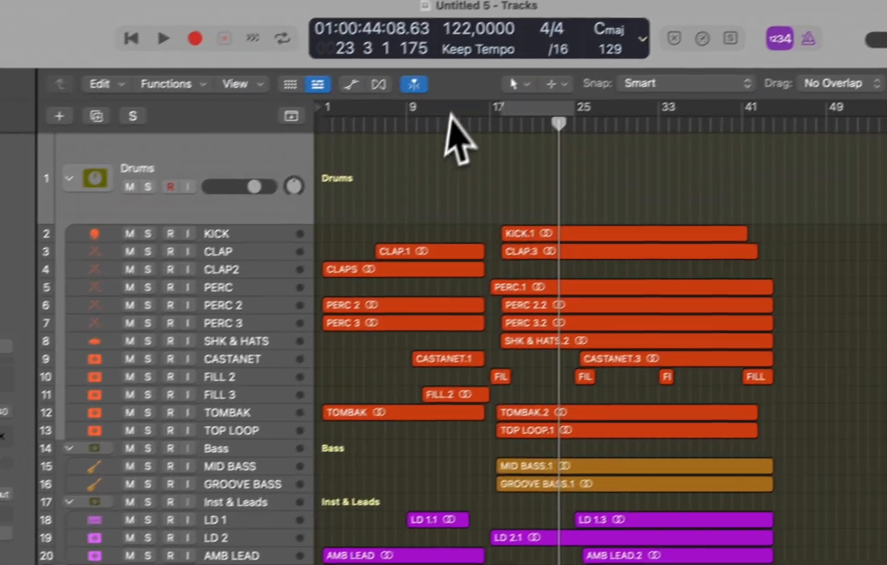
Step: Show track automation and add a Hi Cut automation point on the Drums track at about bar 18
key(a)
drag(648, 196, 409, 313)
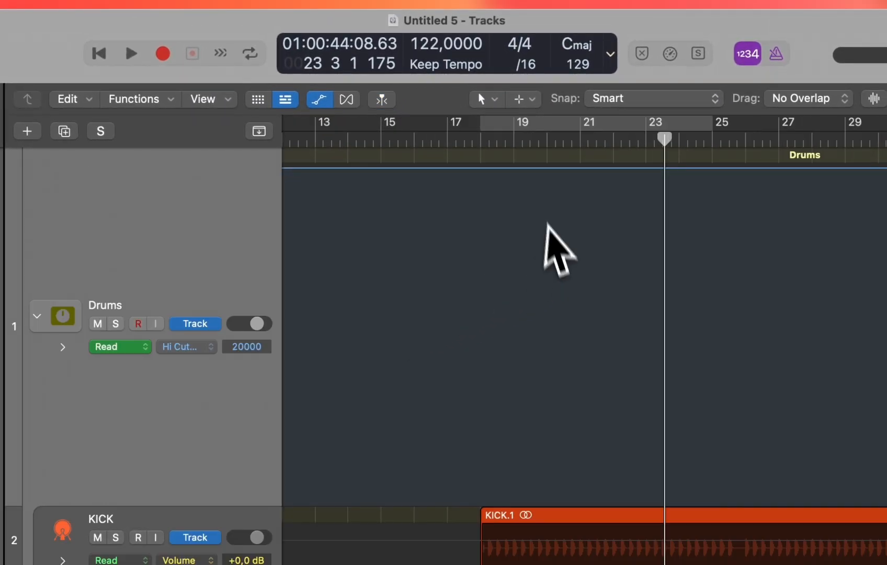
click(485, 168)
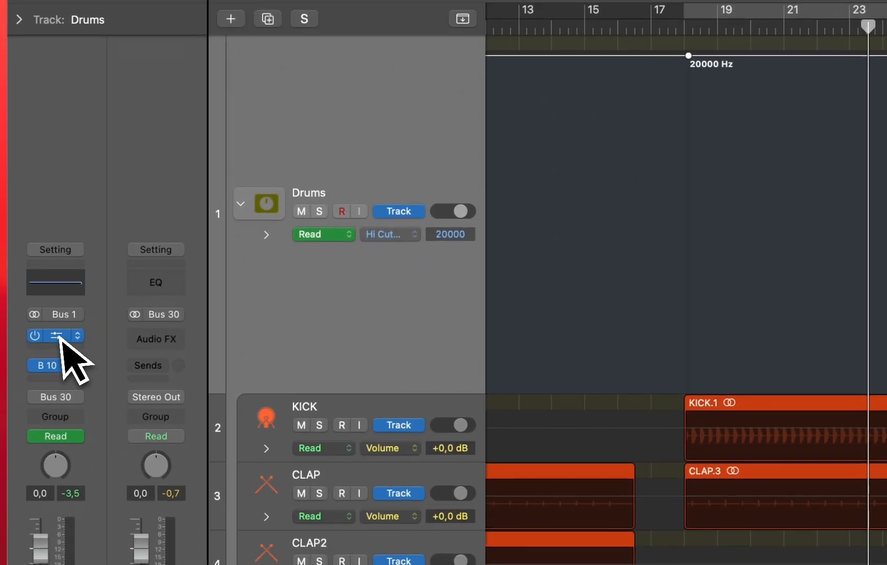
Step: Open the Channel EQ on Drums and lower the Hi Cut automation from bar 18 to 3640 Hz
click(62, 334)
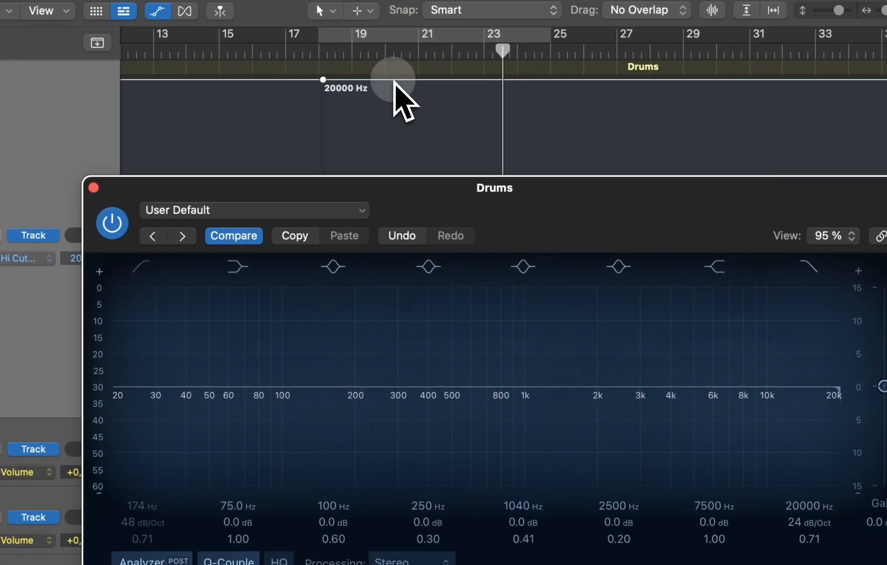
drag(335, 29, 333, 117)
drag(393, 173, 393, 175)
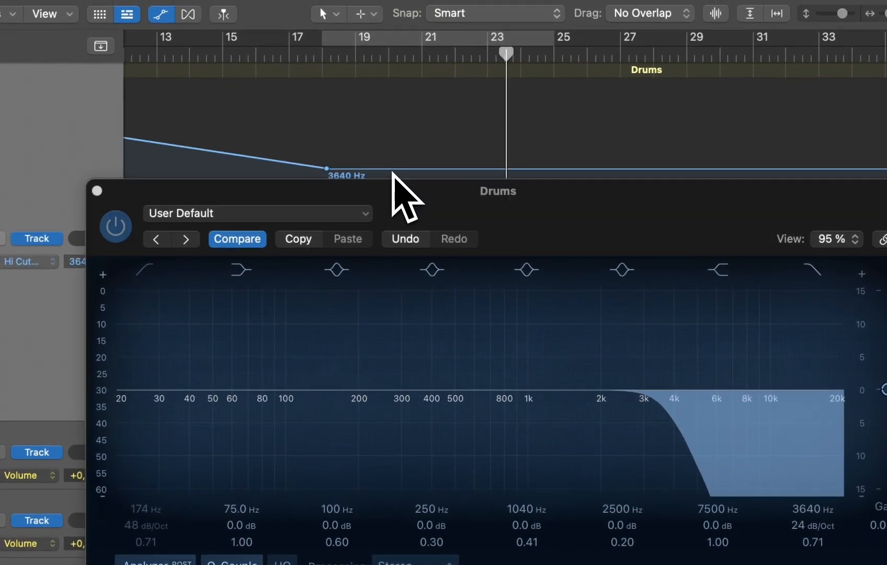
Step: Solo the Drums track and play it from about bar 16 to past bar 18 to hear the Hi Cut automation
click(265, 58)
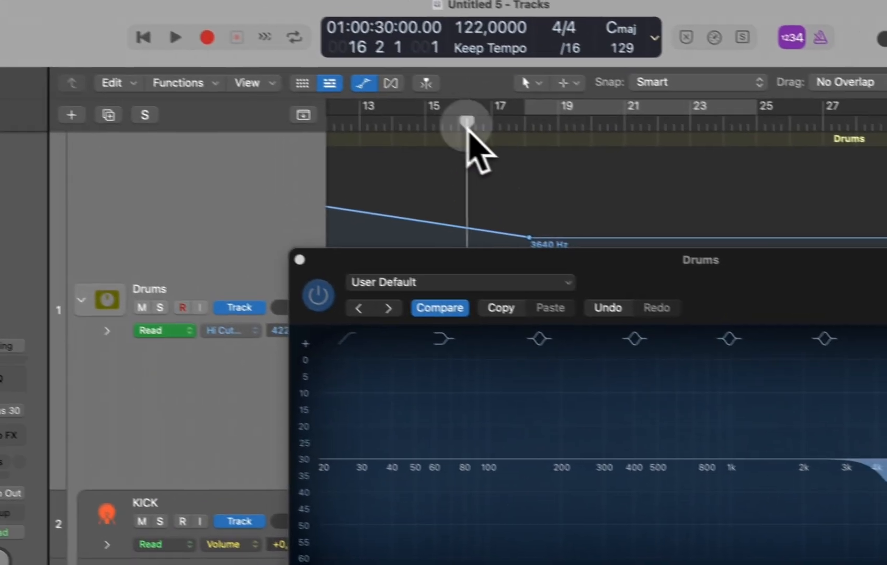
key(space)
click(188, 316)
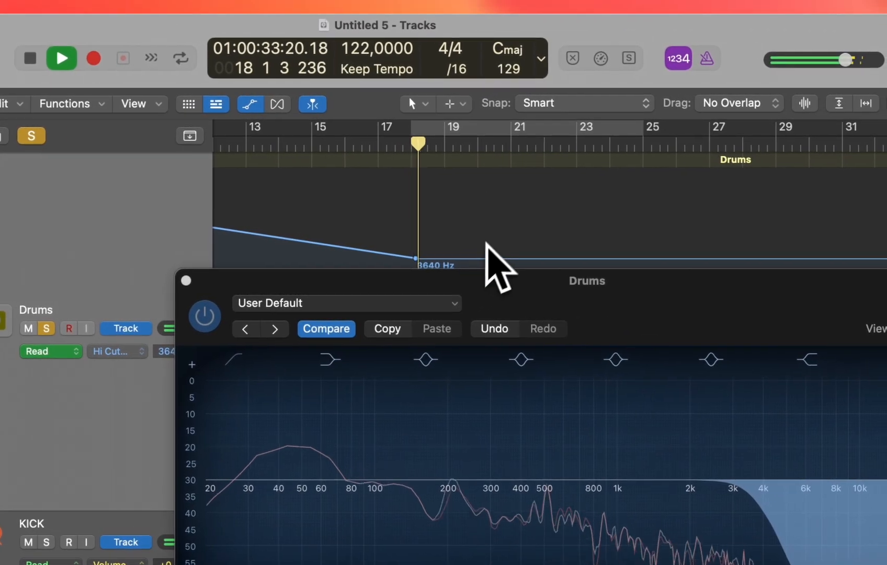
key(space)
Step: Raise the Drums Hi Cut automation after bar 19 to 6250 Hz and play through the change
drag(460, 260, 460, 229)
key(space)
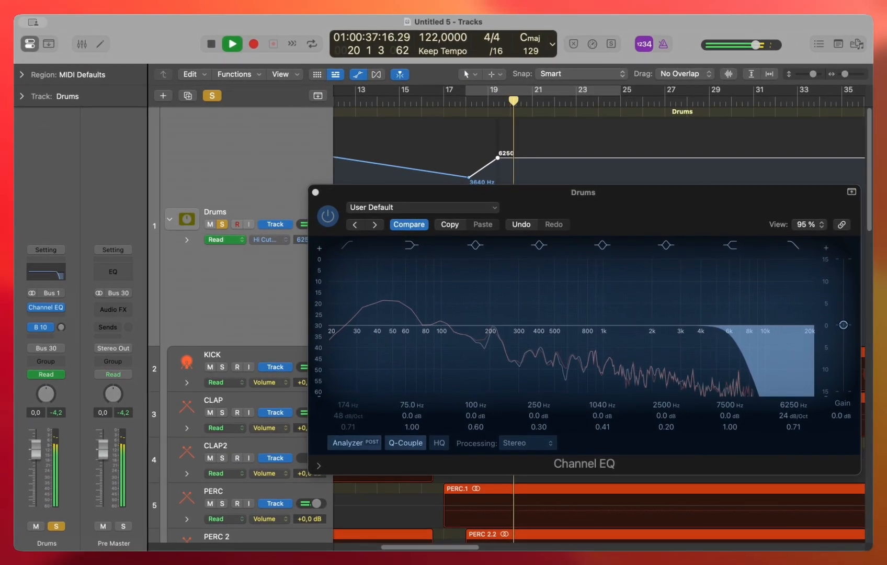
key(space)
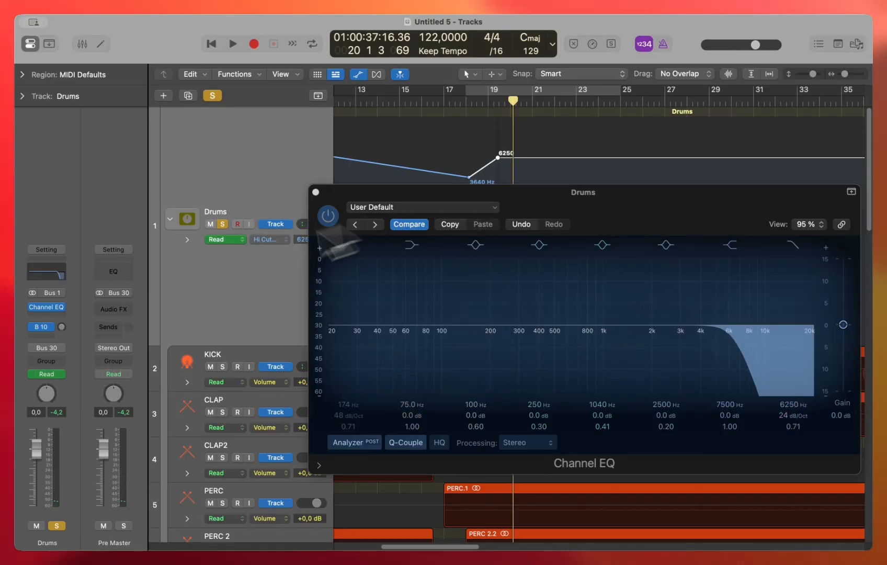
Step: Set the Drums automation mode to Touch and record Hi Cut sweeps between about 3740 and 15300 Hz during playback from bar 18
click(46, 374)
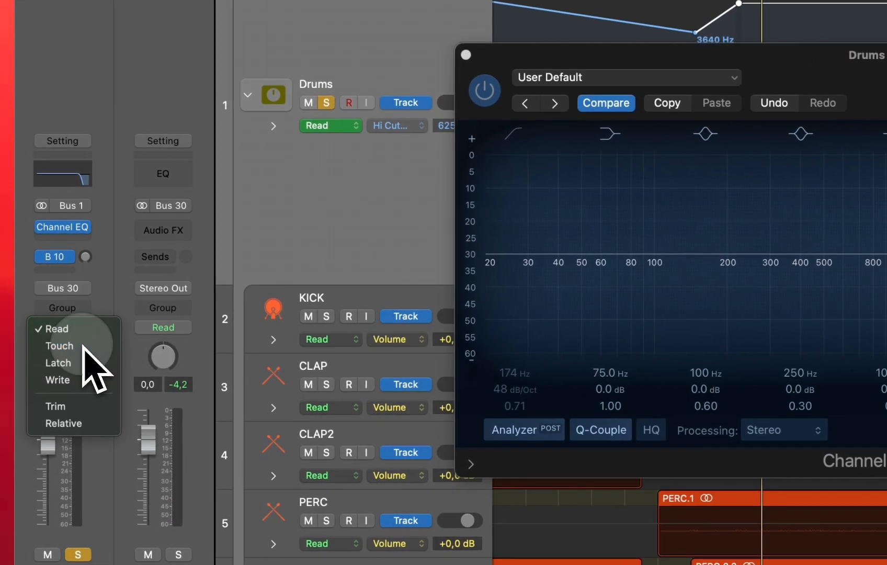
click(60, 388)
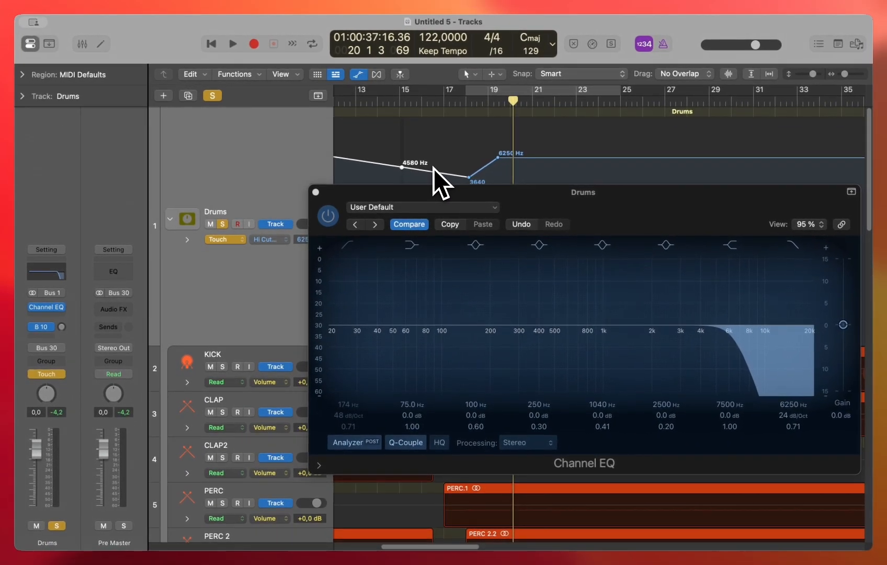
click(450, 106)
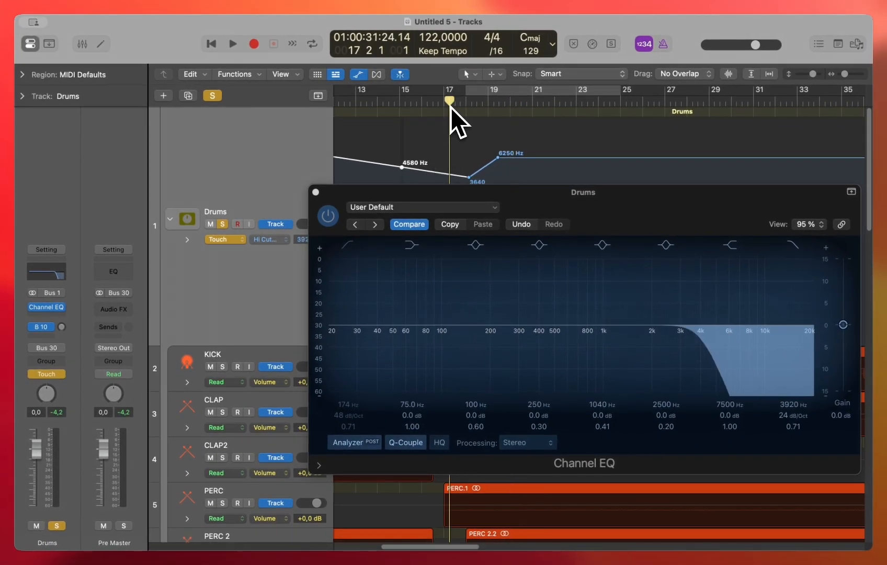
click(468, 104)
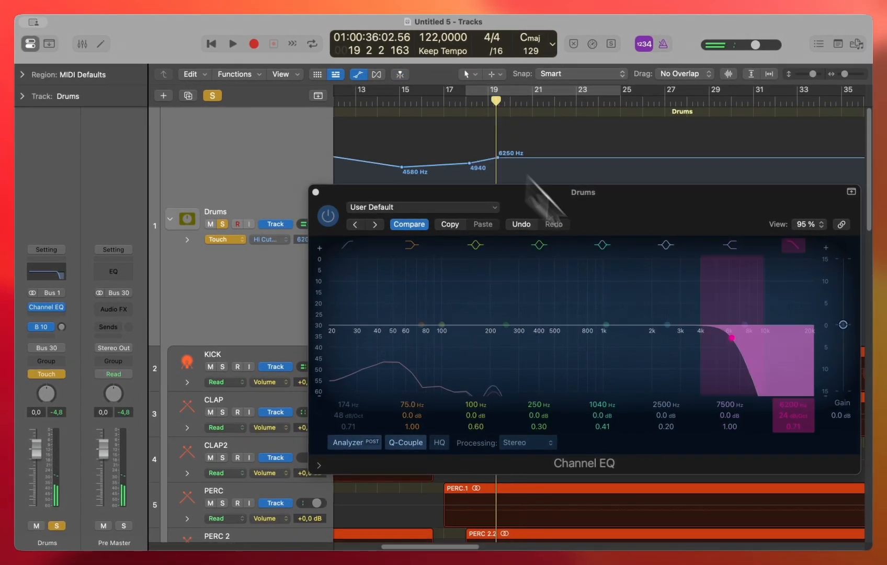
key(space)
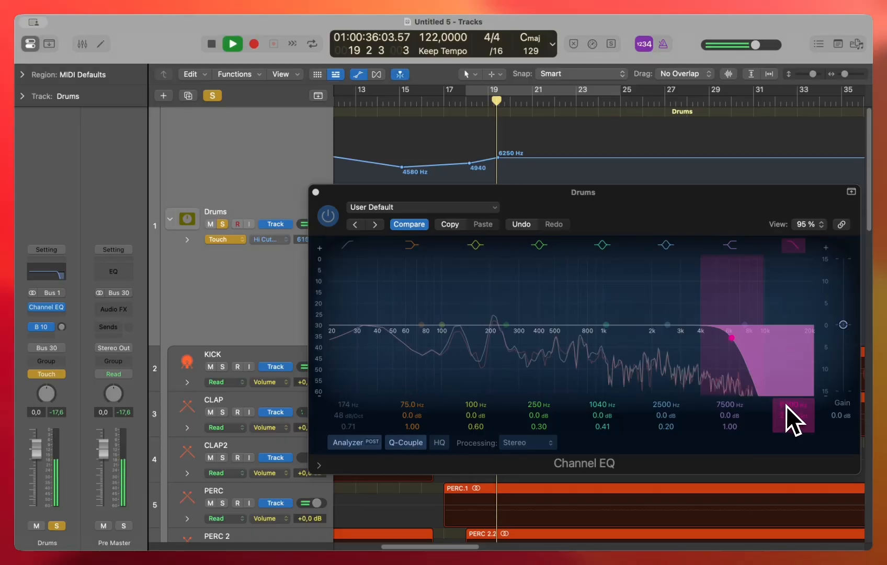
mouse_move(786, 406)
mouse_down()
mouse_move(786, 375)
mouse_move(787, 442)
mouse_move(786, 391)
mouse_up()
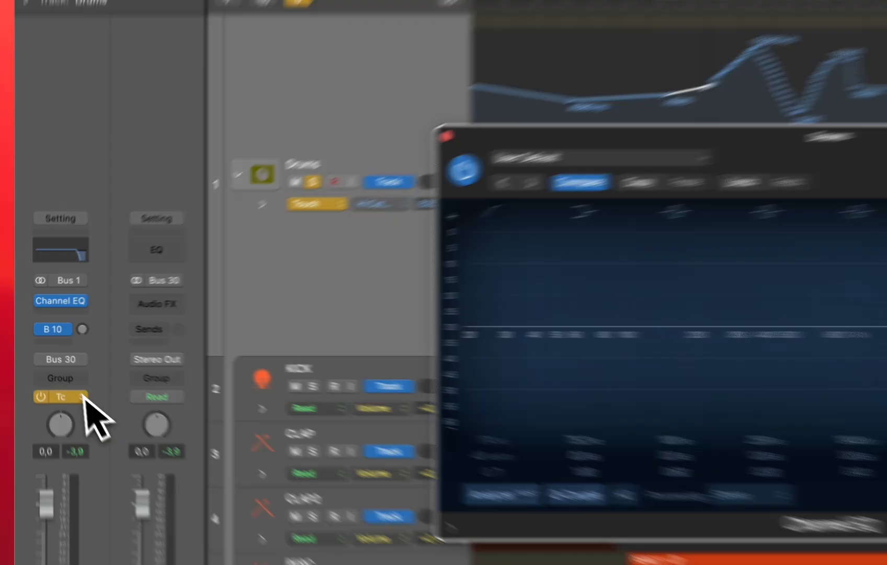
Step: Set the Drums automation mode to Latch and record a Hi Cut pass from about bar 18 to 24, ending at 11300 Hz
click(46, 374)
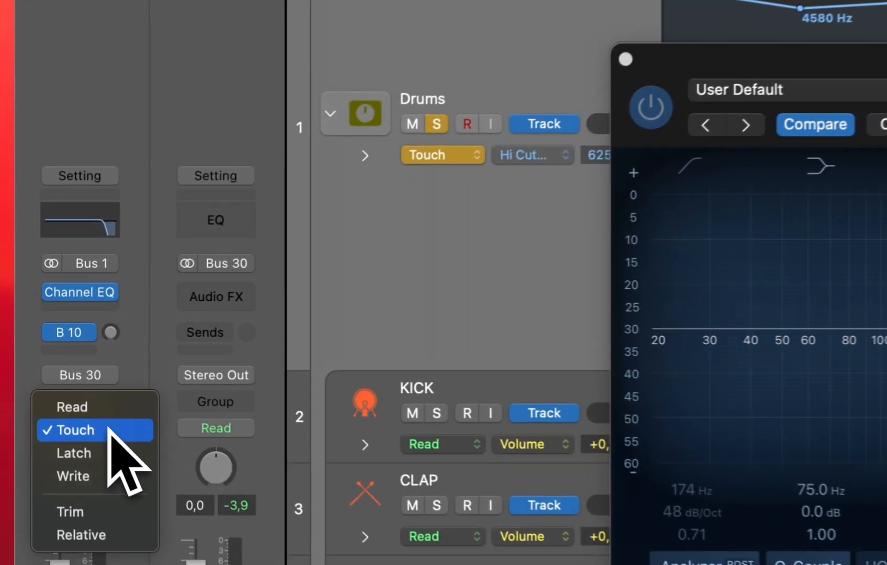
click(100, 458)
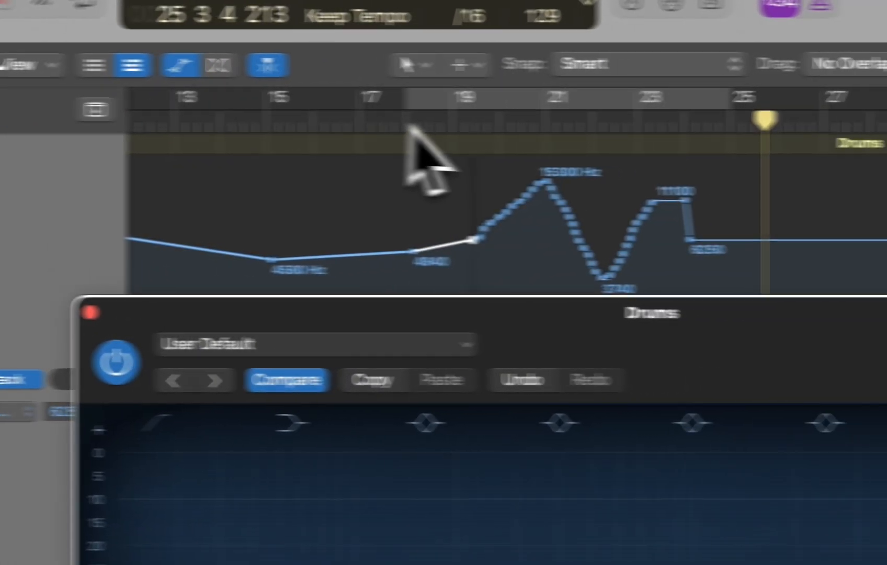
click(297, 122)
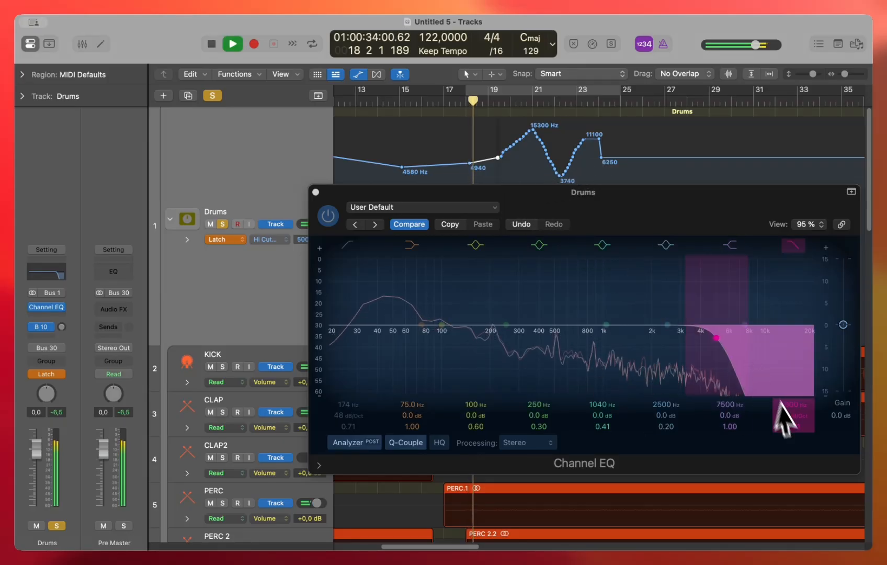
drag(789, 408, 789, 408)
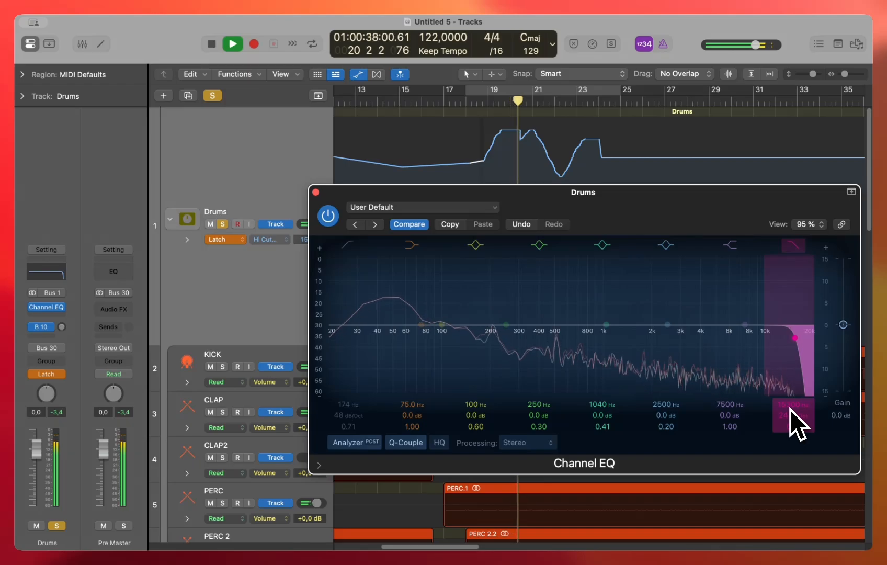
mouse_move(790, 409)
mouse_down()
mouse_move(790, 435)
mouse_move(790, 397)
mouse_move(790, 410)
mouse_up()
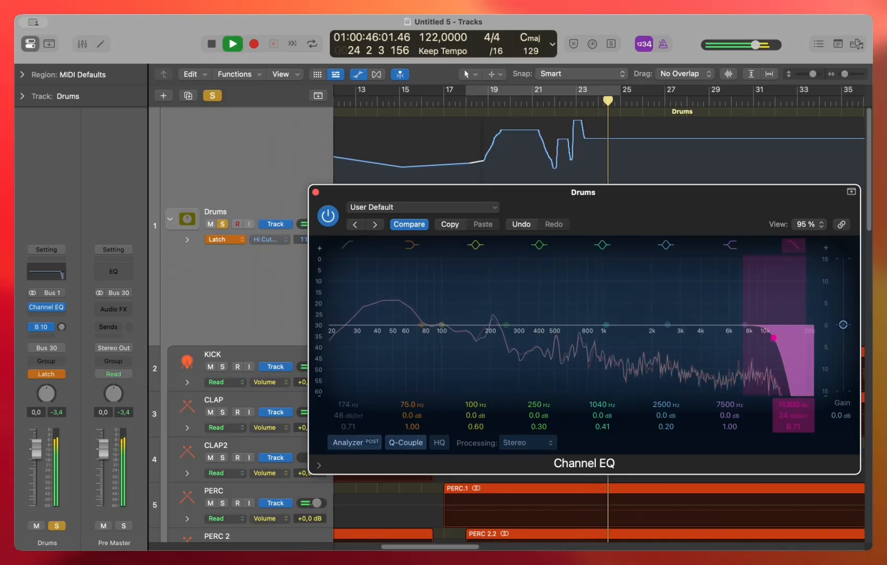
key(space)
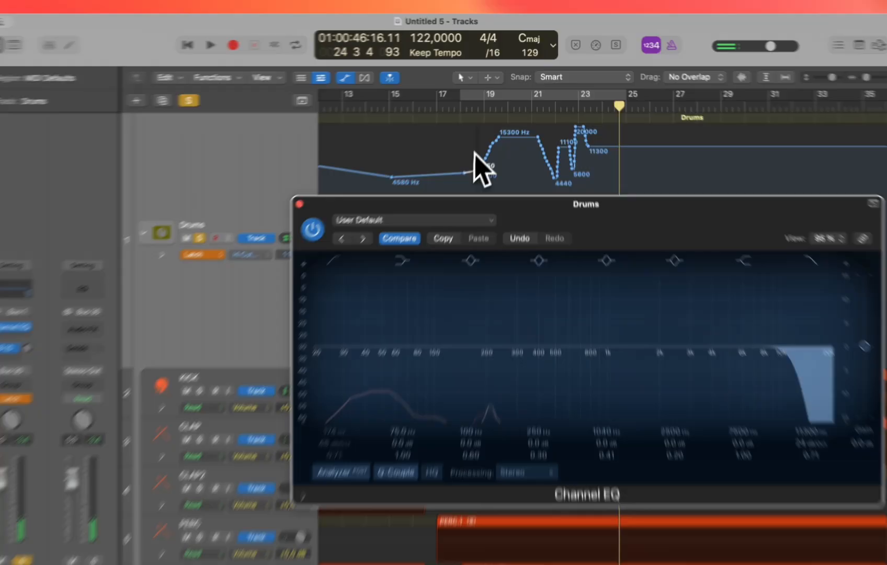
Step: Select the recorded Hi Cut automation points between about bars 18 and 23, and clear the selection
drag(480, 149, 631, 167)
drag(679, 256, 675, 259)
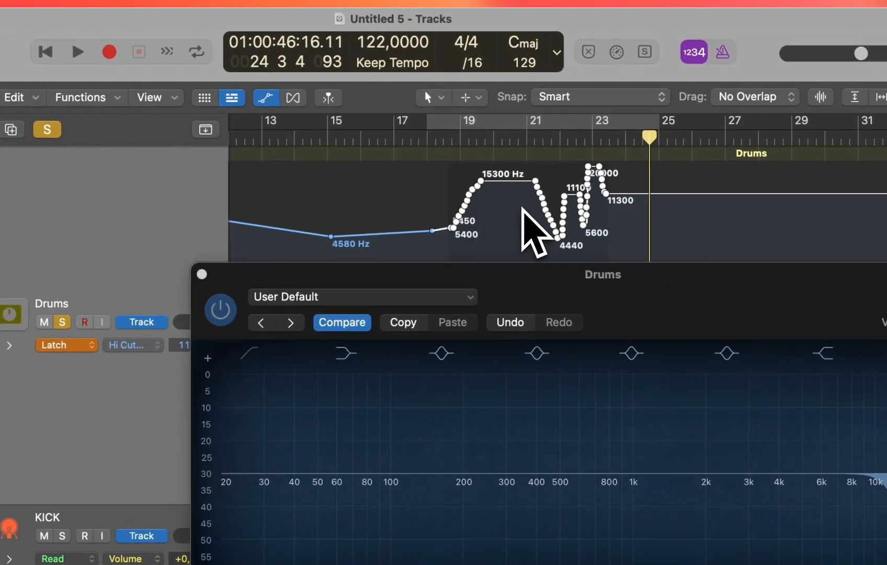
click(432, 209)
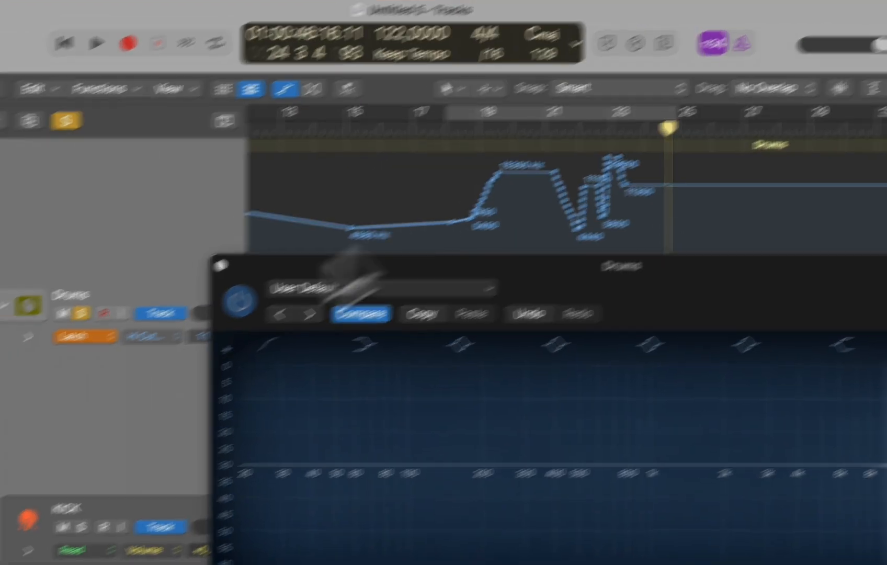
Step: Set the Drums automation mode to Write and overwrite the Hi Cut automation from bar 18 to about bar 22, varying it between 5200 and 15500 Hz
click(36, 440)
click(68, 449)
key(space)
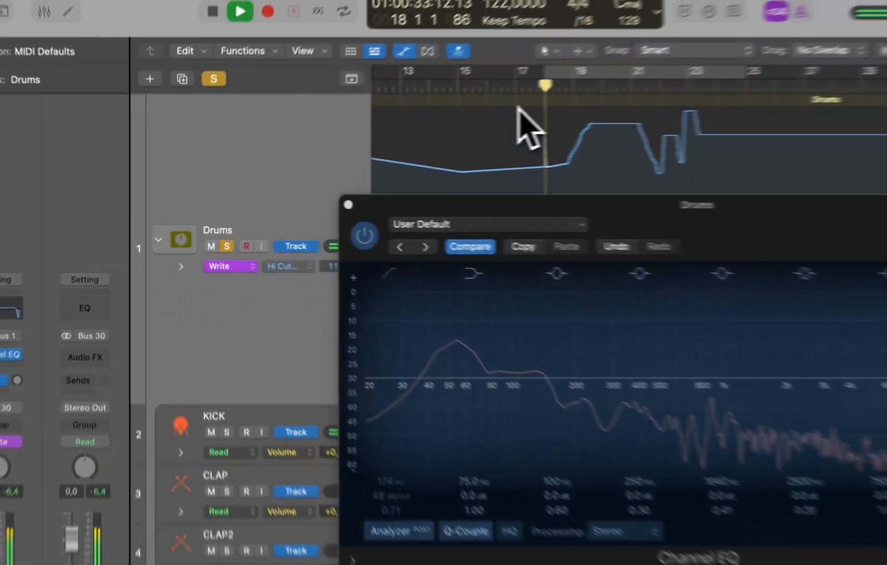
drag(792, 408, 789, 408)
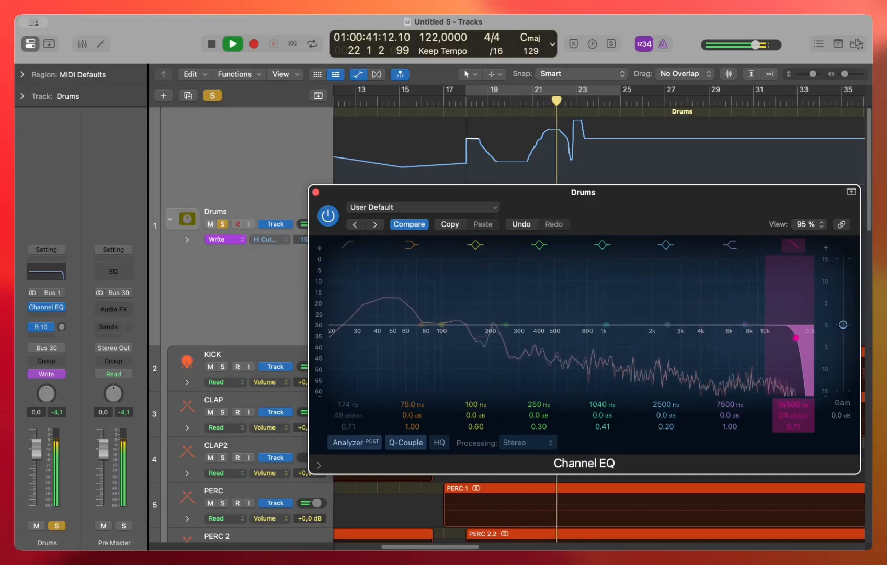
key(space)
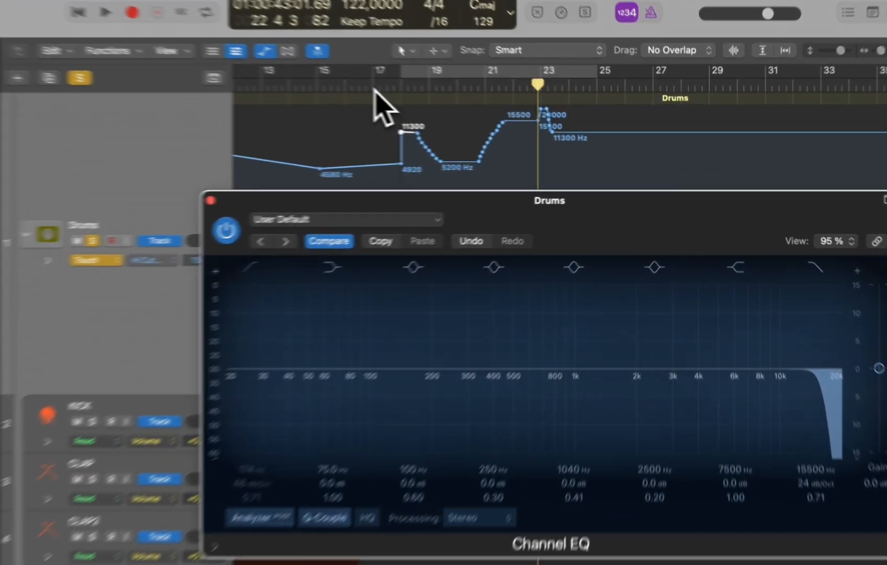
Step: Write a short Hi Cut pass on Drums from bar 17 in Write mode, and lower the Channel EQ's Hi Cut frequency to 2140 Hz
click(445, 104)
drag(829, 524, 829, 523)
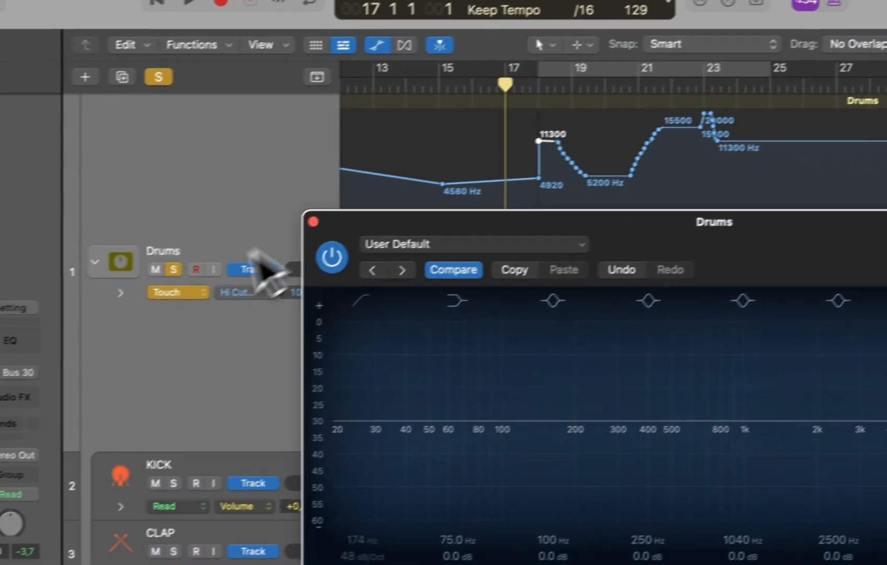
click(232, 275)
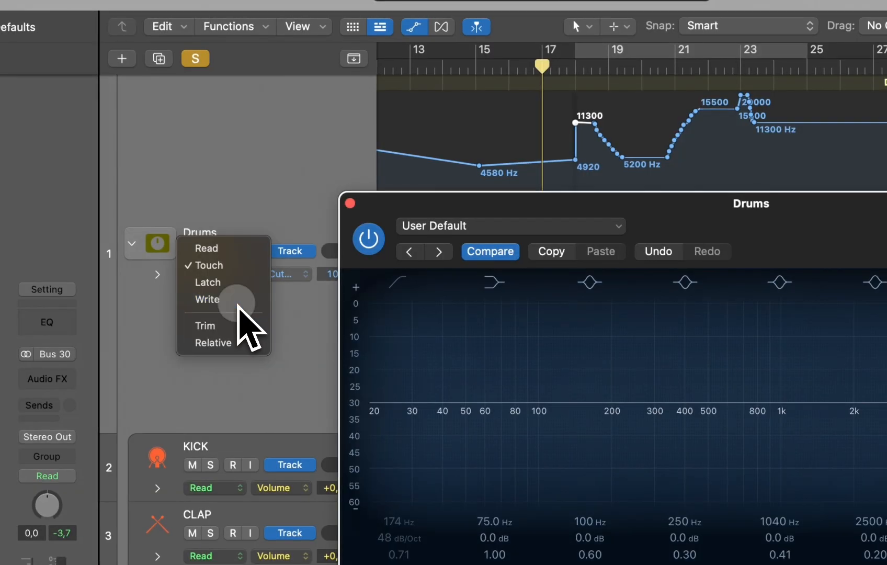
click(238, 299)
key(space)
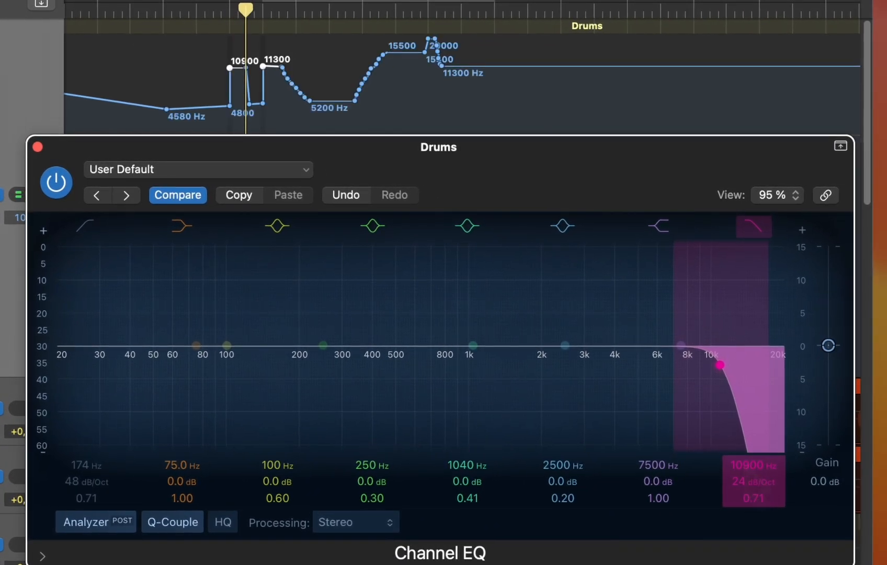
drag(719, 365, 549, 365)
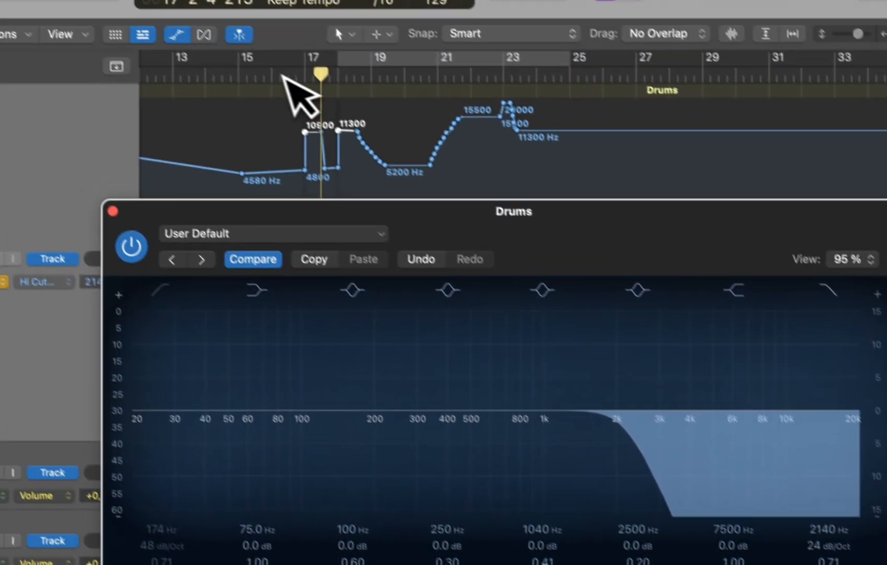
Step: Lower the Hi Cut frequency to 3040 Hz, set the Drums automation mode to Write, and write a pass from about bar 15
click(189, 10)
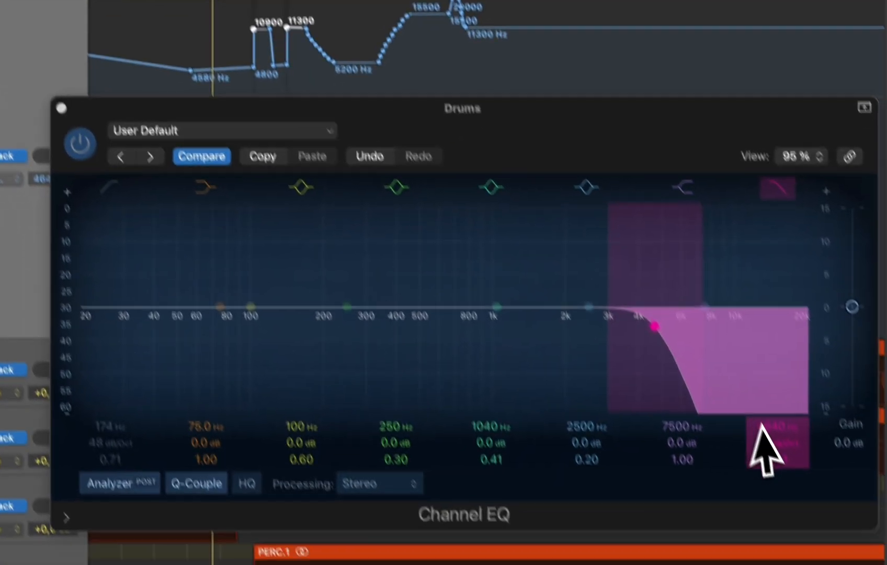
drag(846, 553, 846, 556)
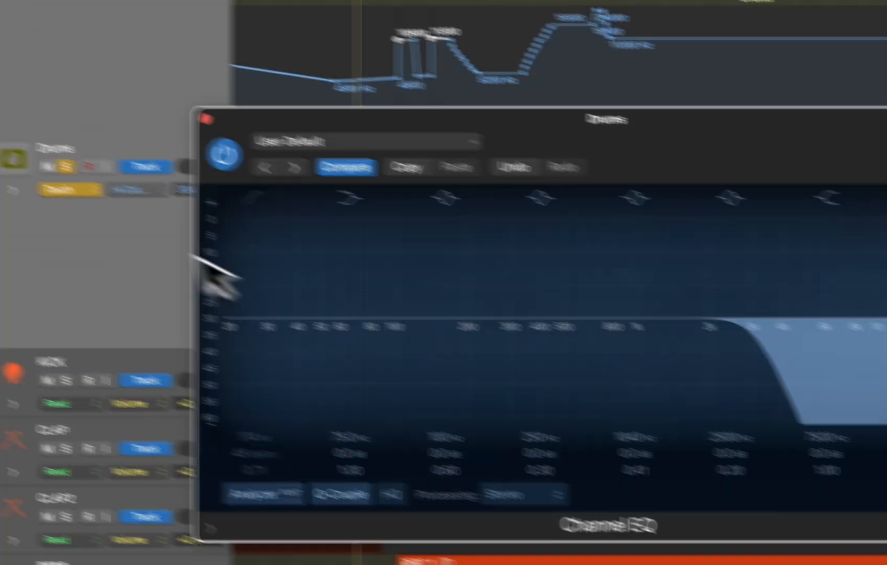
click(215, 228)
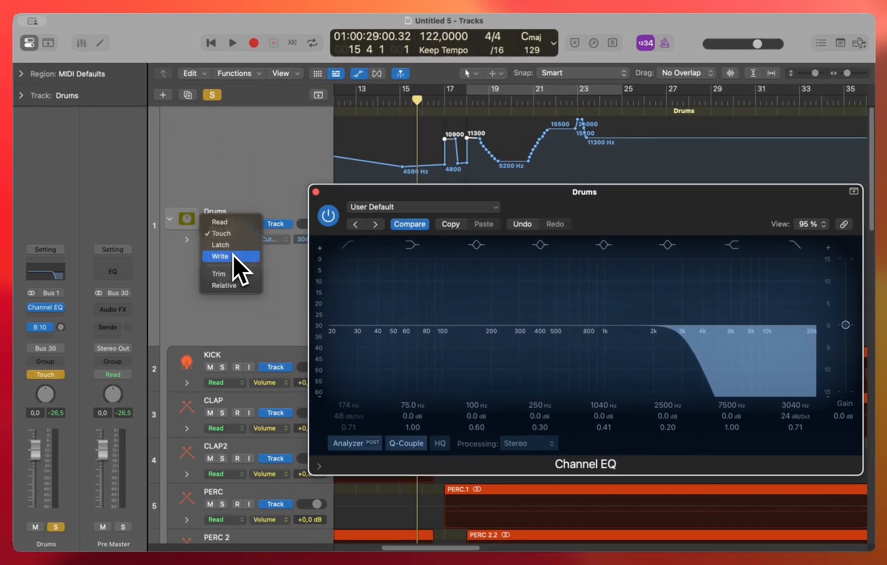
click(232, 256)
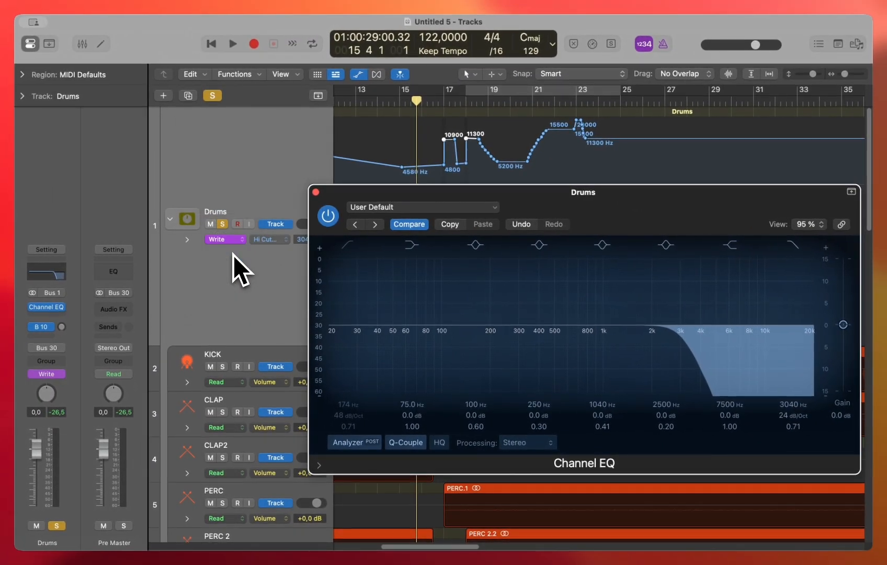
key(space)
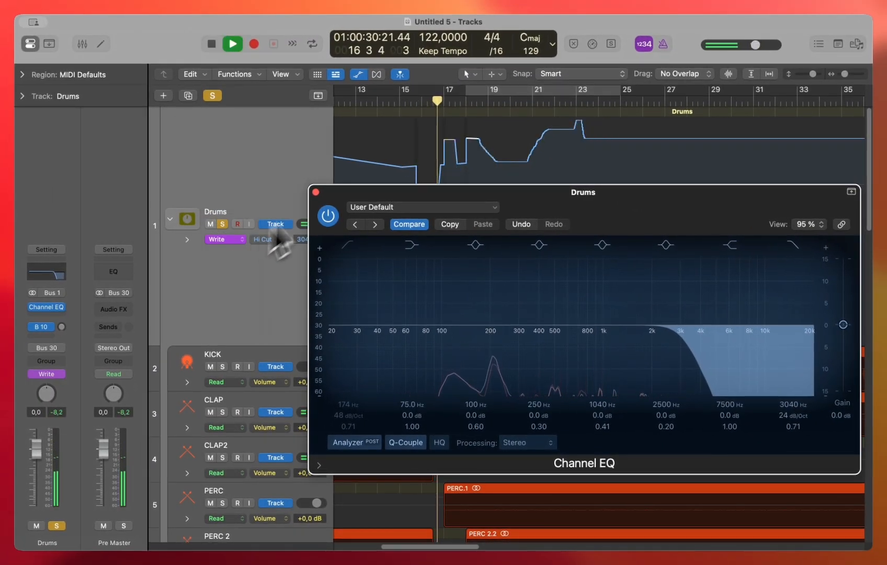
scroll(368, 146, down, 2)
key(space)
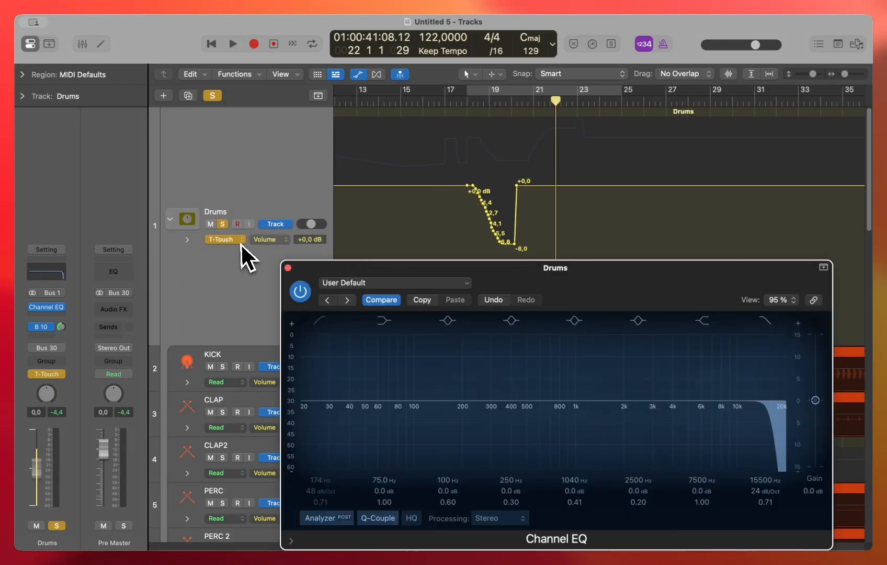
Step: Set the Drums automation mode to Read and play the track from about bar 17
click(240, 243)
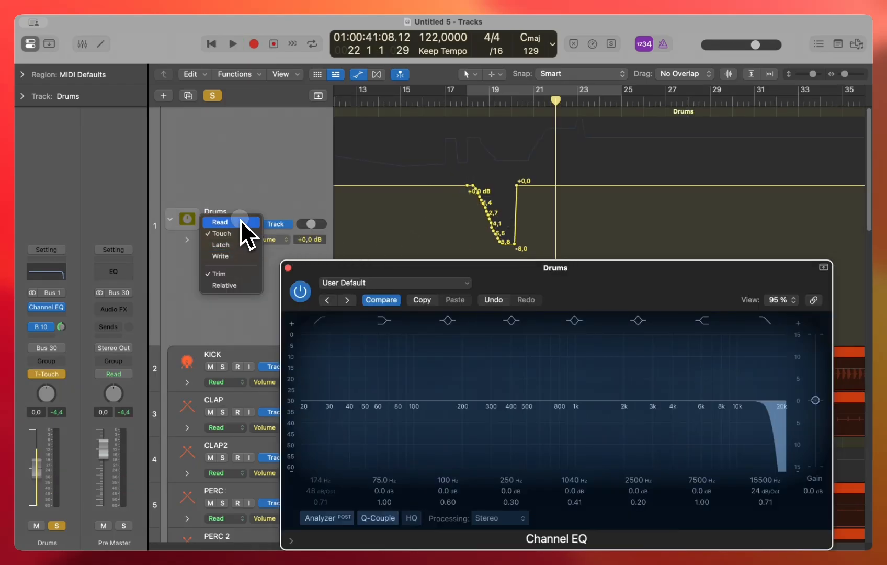
click(240, 219)
click(452, 103)
key(space)
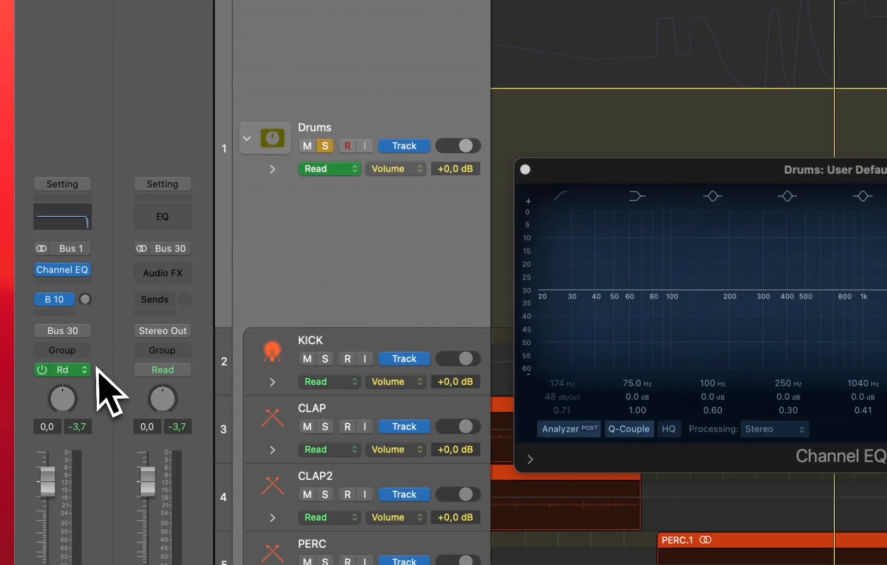
Step: Set the Drums channel's automation mode to Touch and close the Channel EQ window
click(84, 370)
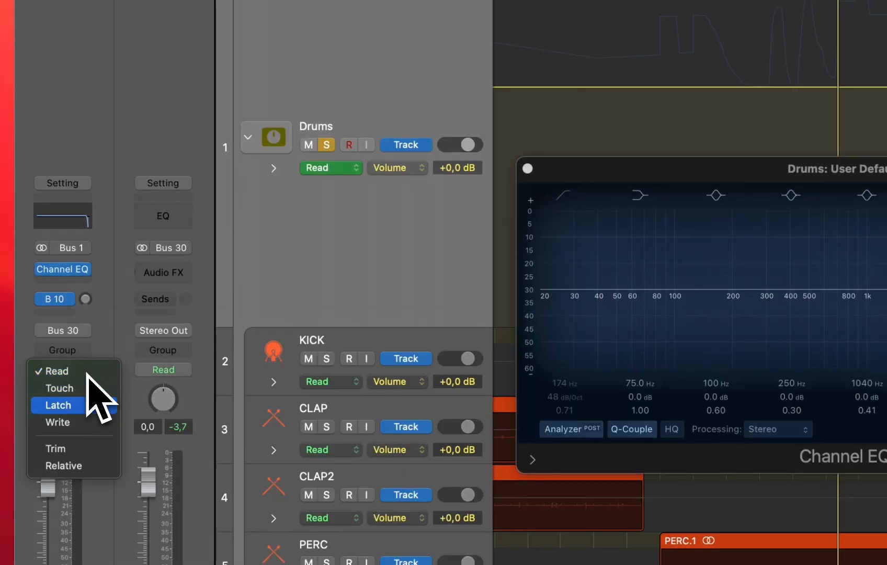
click(81, 391)
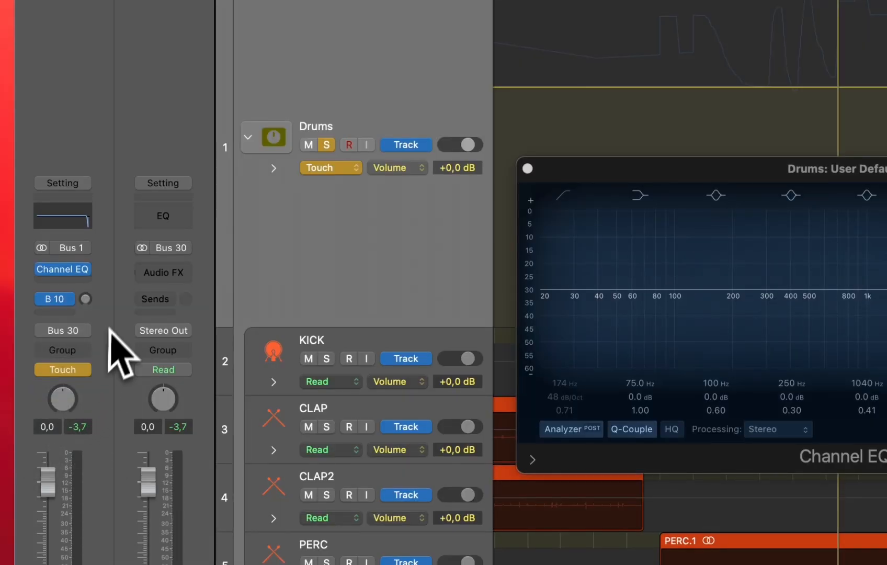
click(527, 180)
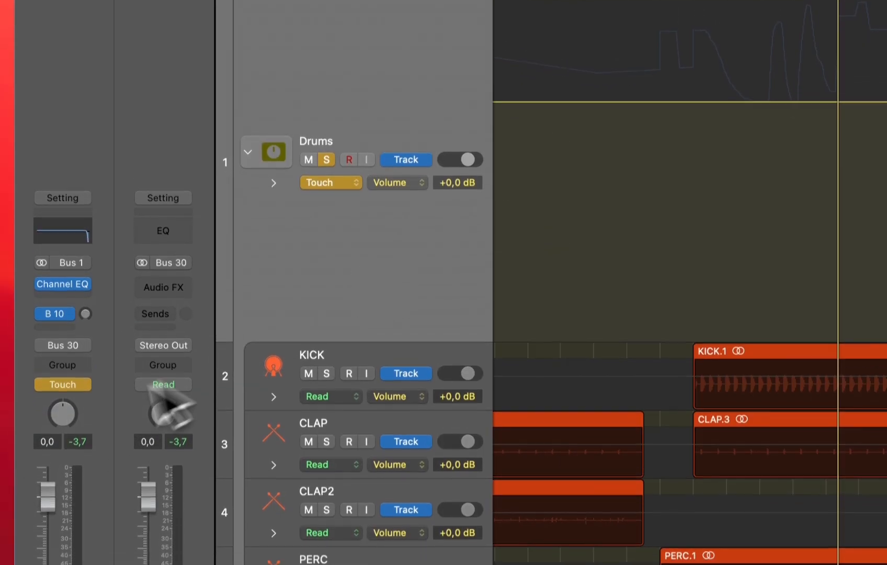
Step: Turn on Trim for the Drums Touch mode and turn it off again
click(82, 381)
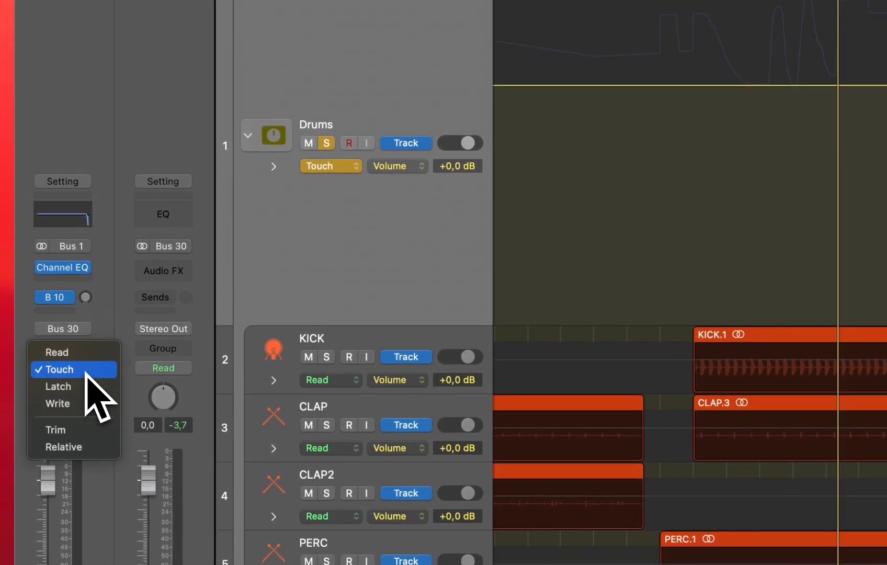
click(67, 431)
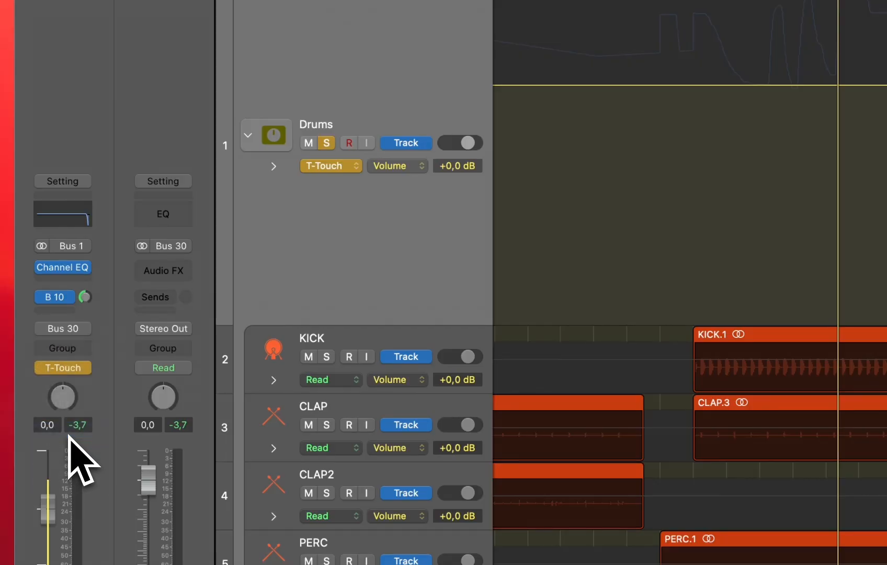
click(85, 368)
click(79, 427)
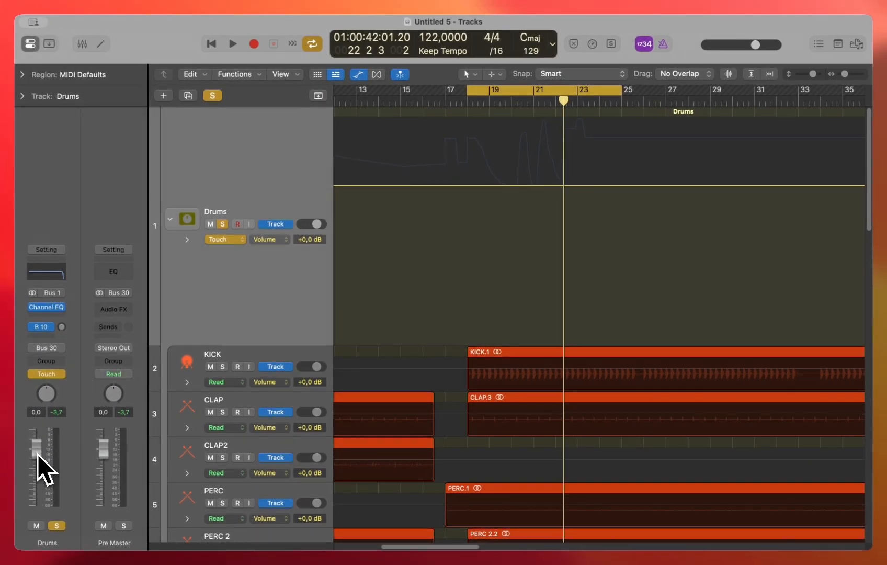
Step: Record Drums volume moves in Touch mode from bar 18 to about bar 21, between about +0.7 and -11.2 dB, and display the Volume lane
key(space)
mouse_move(37, 452)
mouse_down()
mouse_move(36, 485)
mouse_move(44, 448)
mouse_move(40, 493)
mouse_move(45, 472)
mouse_up()
drag(42, 488, 49, 463)
key(space)
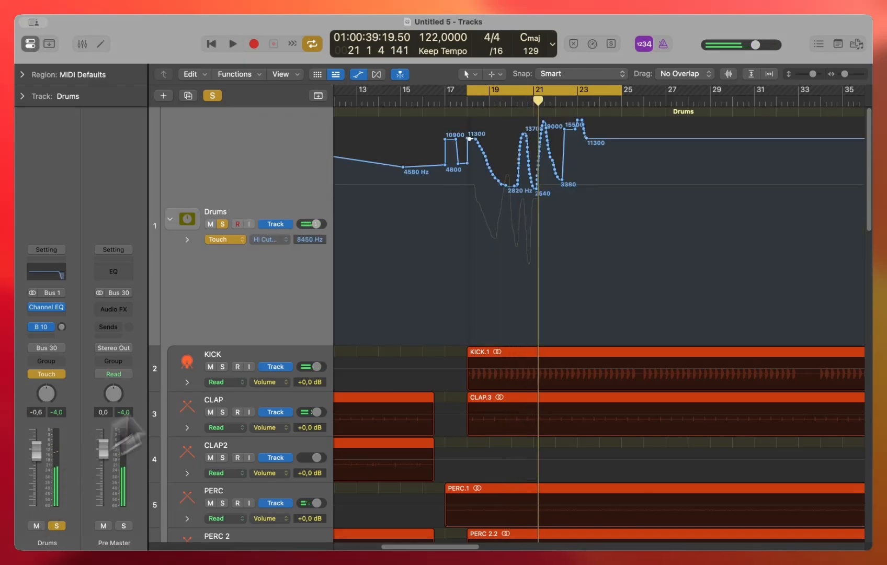
click(272, 240)
click(300, 228)
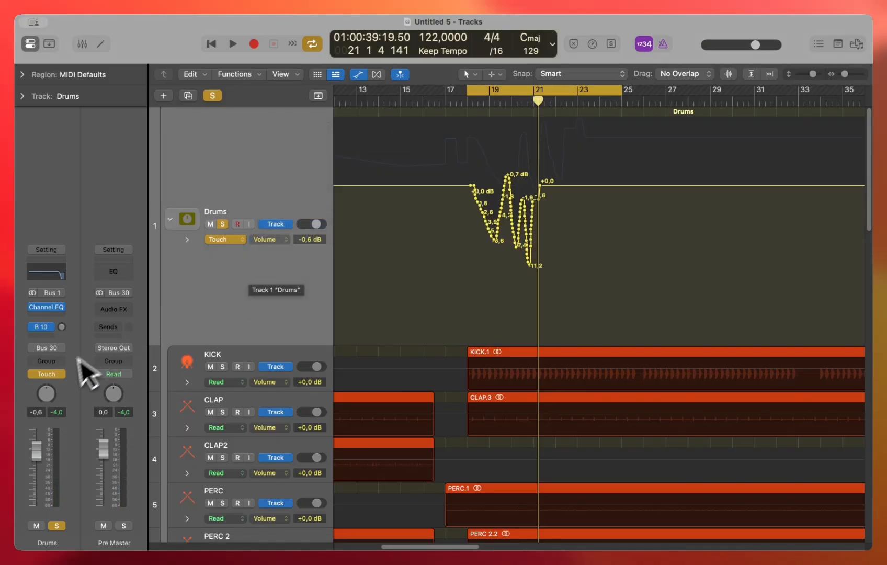
Step: Enable Trim for Drums, record fader trims from bar 18 to about bar 23, and display the Volume lane
click(62, 373)
click(49, 420)
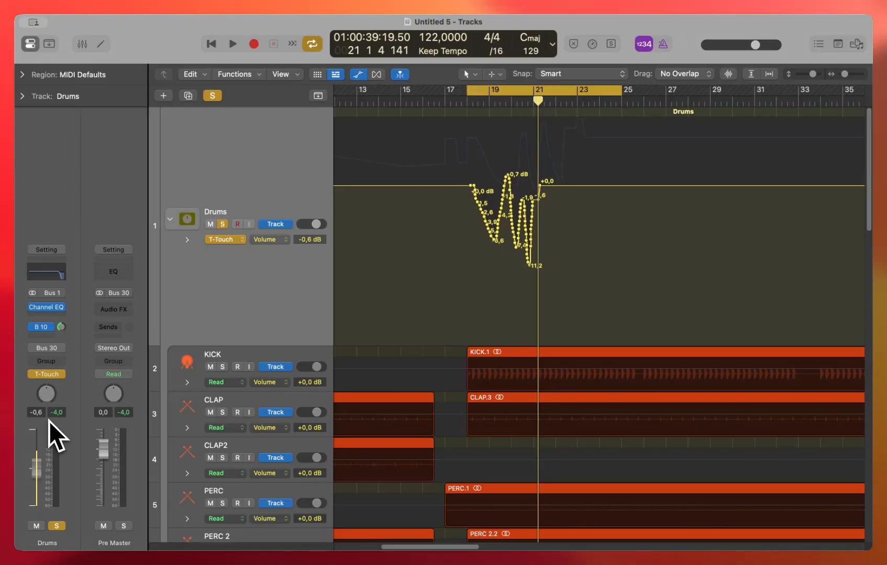
key(space)
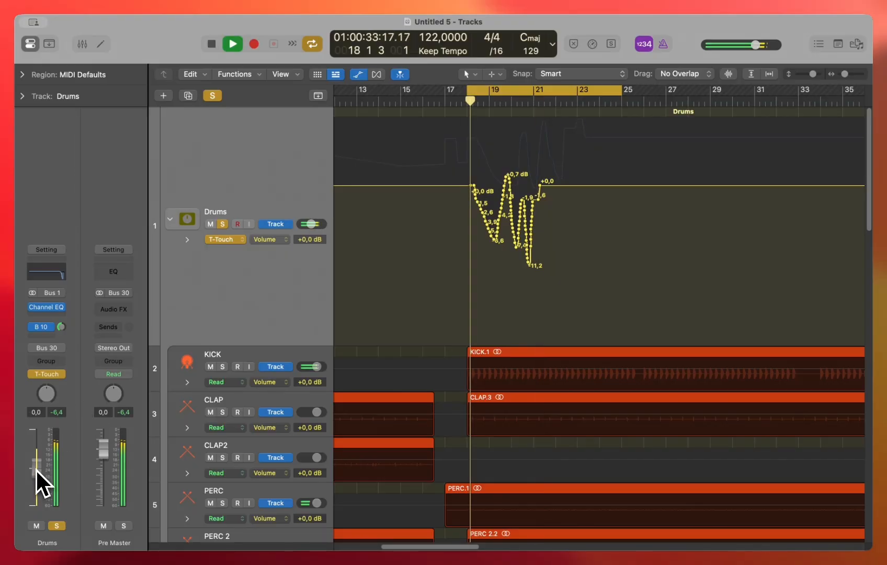
mouse_move(37, 465)
mouse_down()
mouse_move(36, 437)
mouse_move(38, 487)
mouse_move(42, 428)
mouse_up()
key(space)
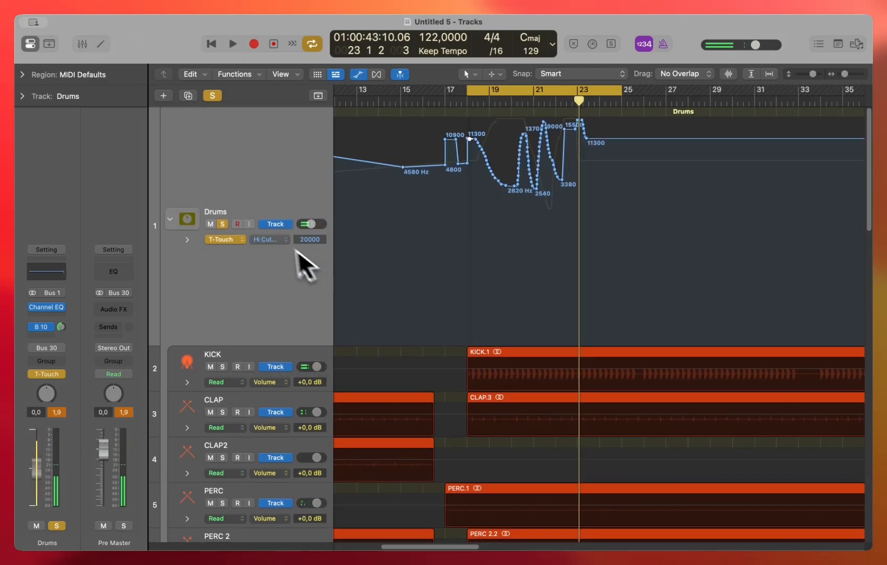
click(272, 239)
click(286, 229)
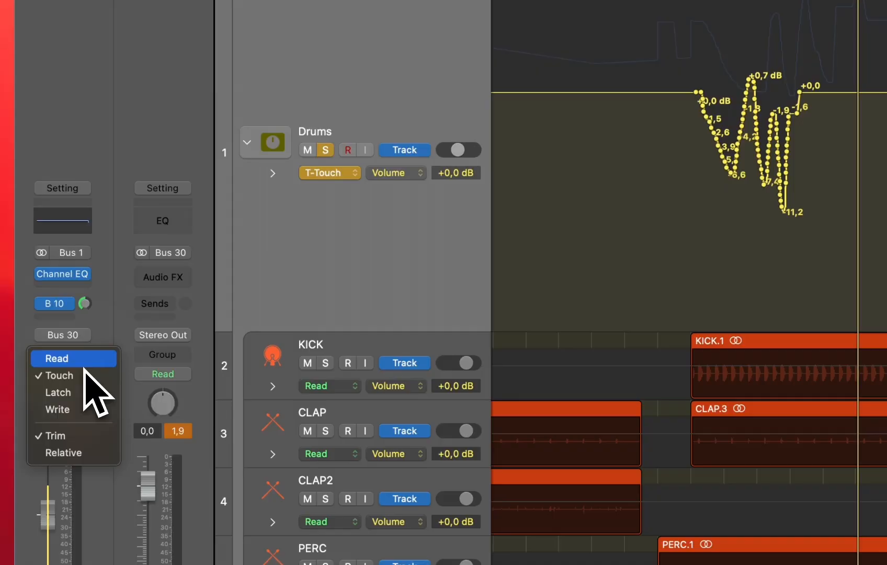
Step: Switch the Drums automation from Trim to Relative and record a relative volume pass from bar 18 to about bar 23
click(46, 374)
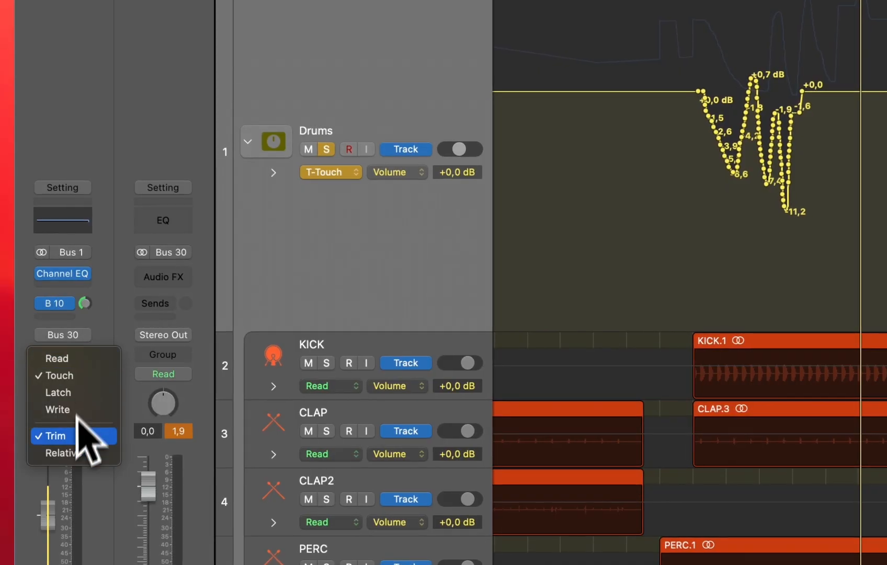
click(70, 453)
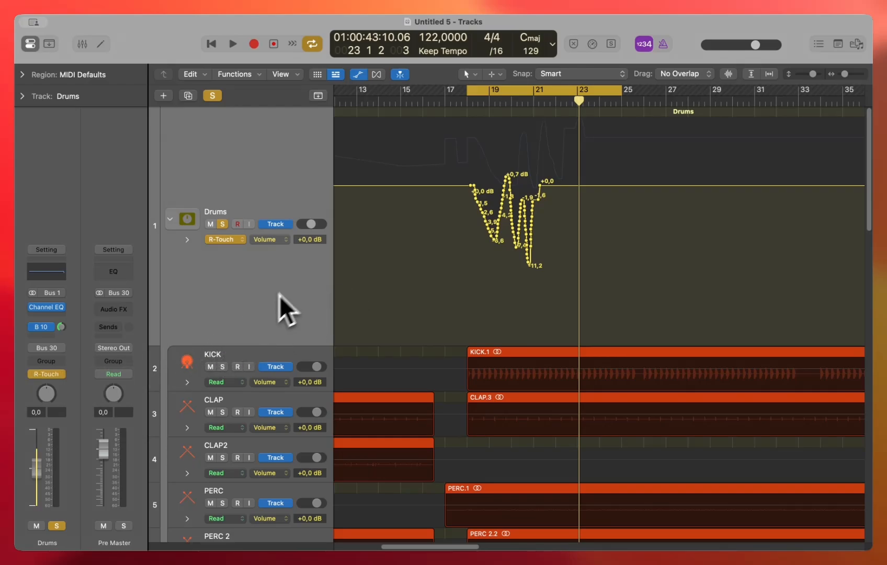
key(space)
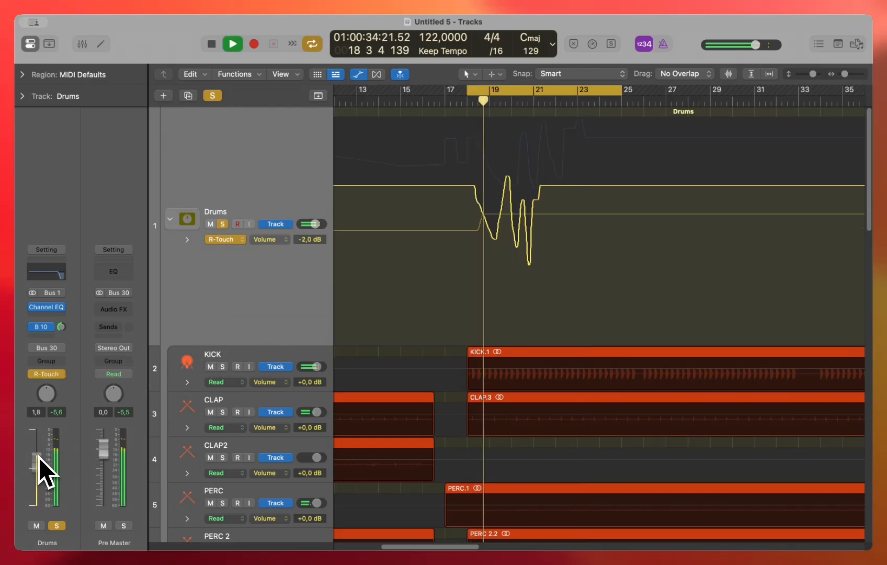
mouse_move(39, 449)
mouse_down()
mouse_move(43, 429)
mouse_move(47, 462)
mouse_move(50, 451)
mouse_move(56, 479)
mouse_move(58, 439)
mouse_move(70, 485)
mouse_up()
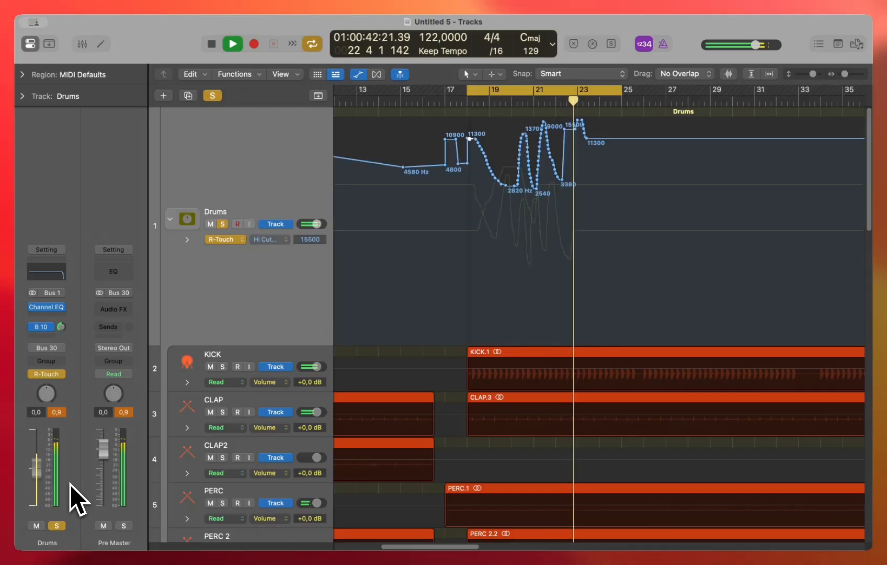
key(space)
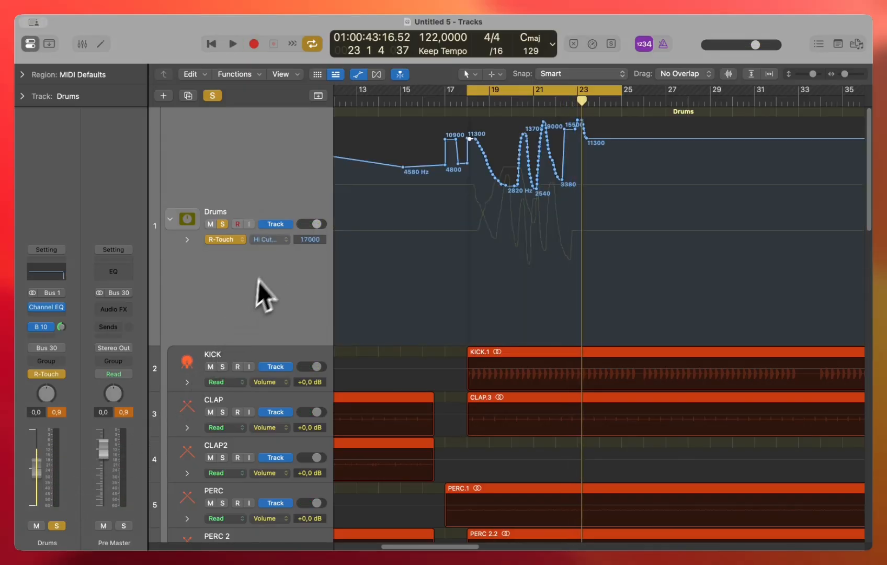
Step: Display the Drums Volume automation lane, followed by its relative ±Volume lane
click(282, 241)
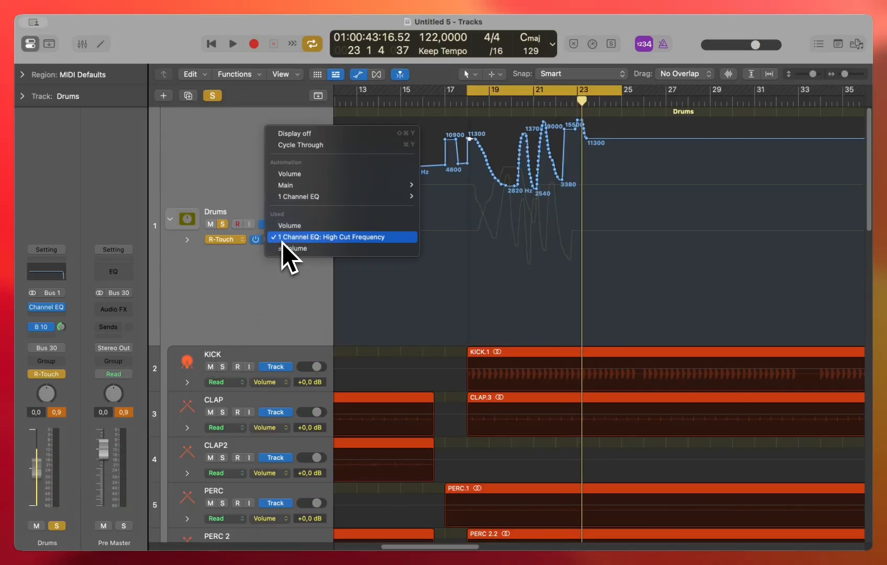
click(317, 229)
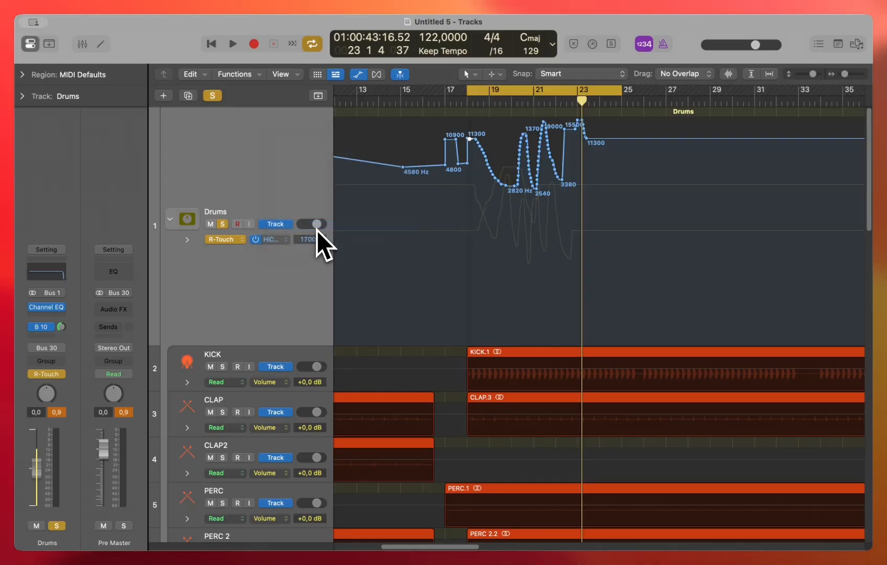
click(277, 242)
click(285, 262)
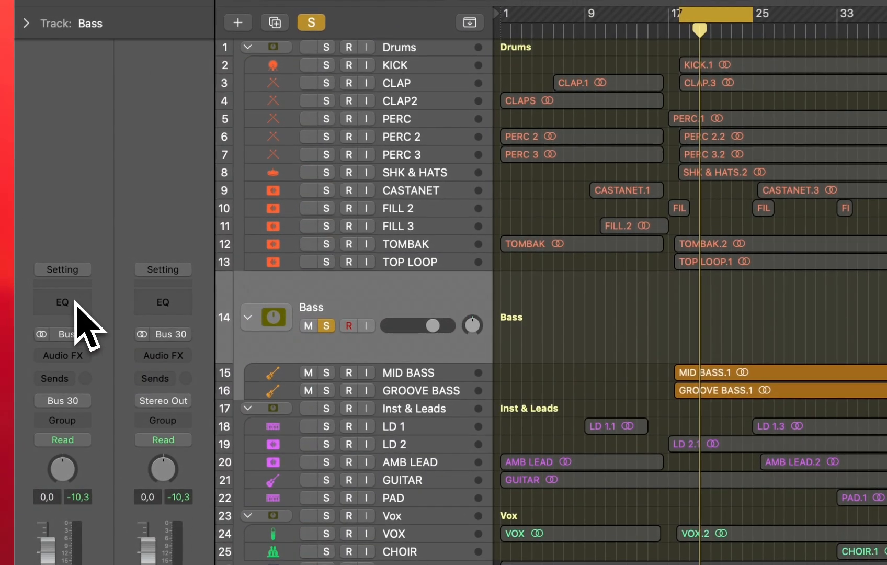
Step: Add a Channel EQ to the Bass track, collapse the plug-in window's header, and move the window below the Bass lane
click(76, 304)
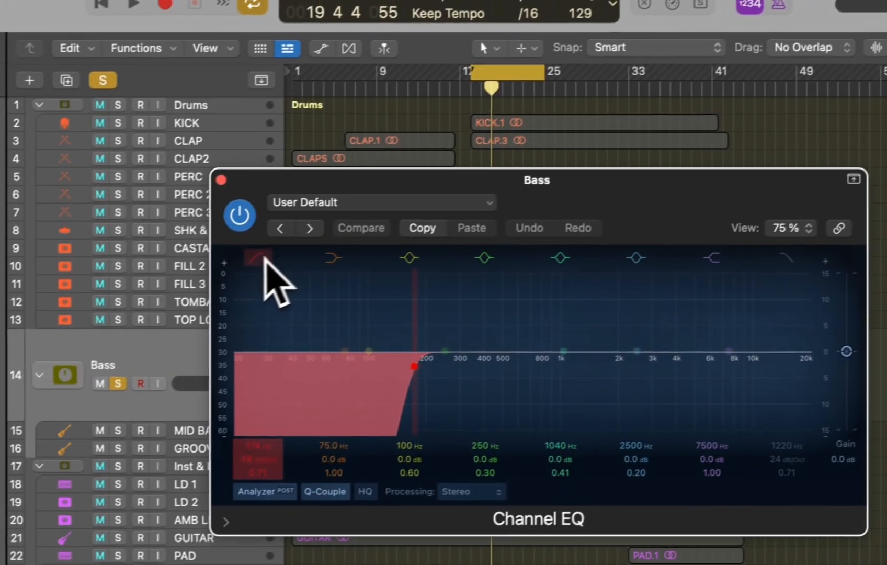
click(468, 200)
drag(242, 264, 693, 263)
double_click(584, 187)
drag(588, 186, 757, 428)
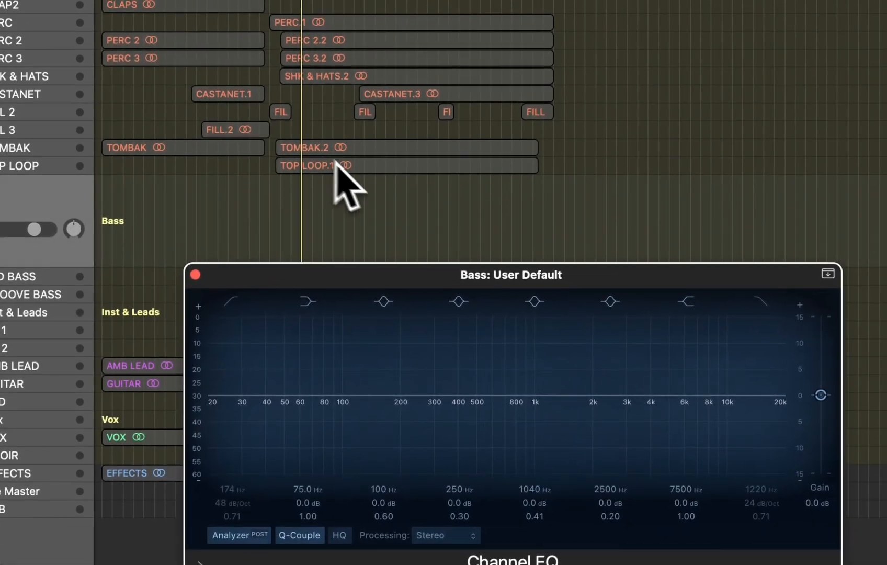
Step: Show the track automation lanes and shrink the Bass Channel EQ window
key(a)
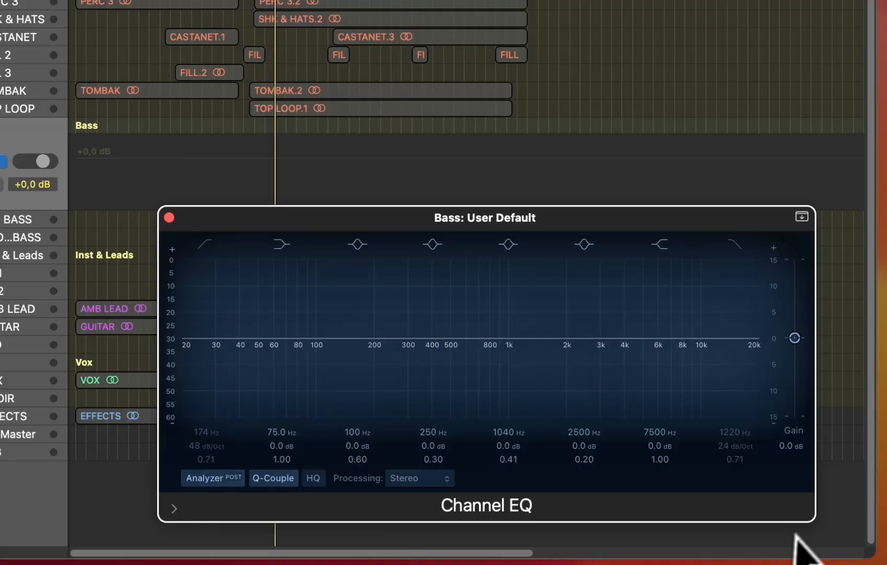
click(797, 517)
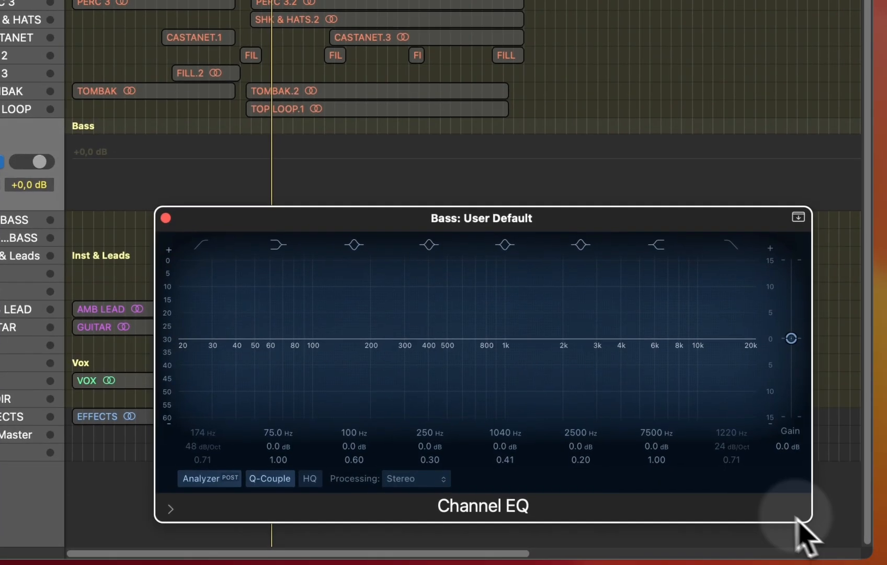
click(812, 520)
drag(812, 519, 626, 492)
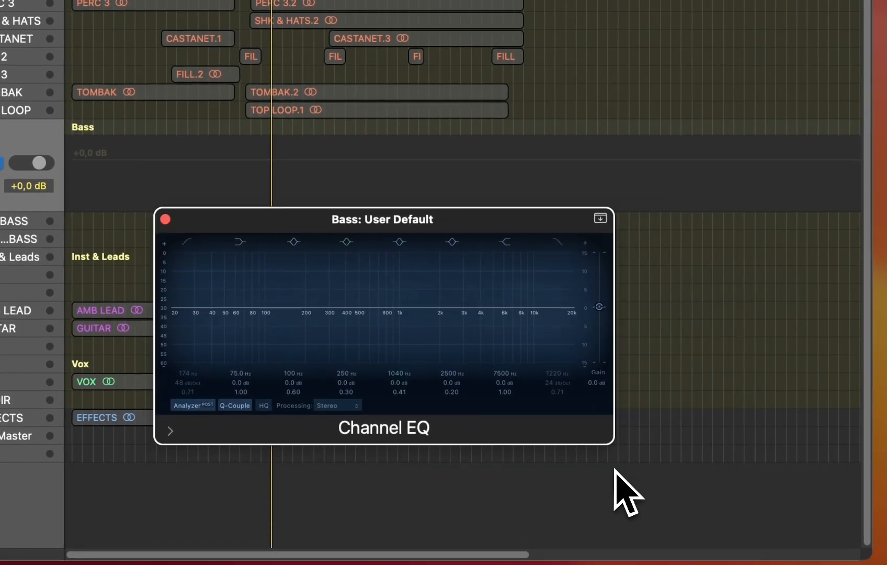
click(479, 283)
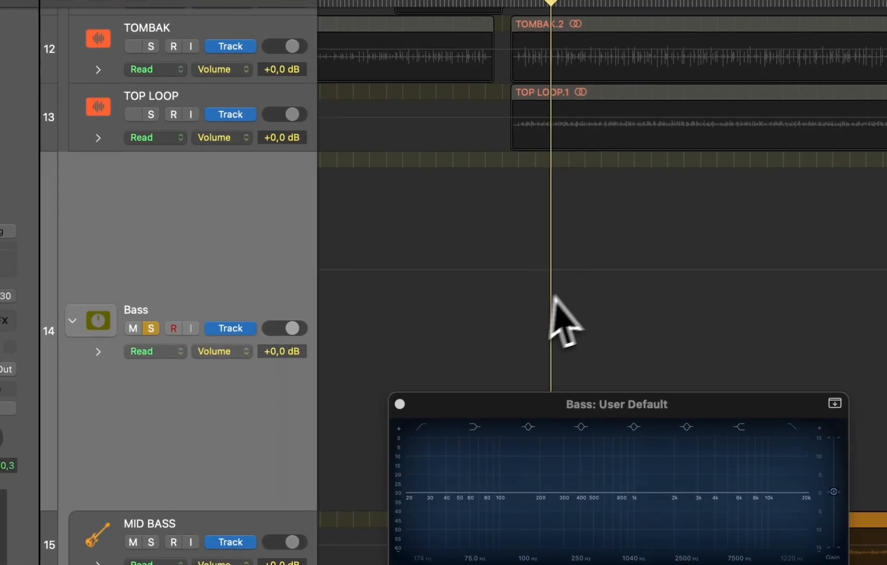
scroll(578, 286, down, 5)
key(a)
scroll(579, 286, up, 5)
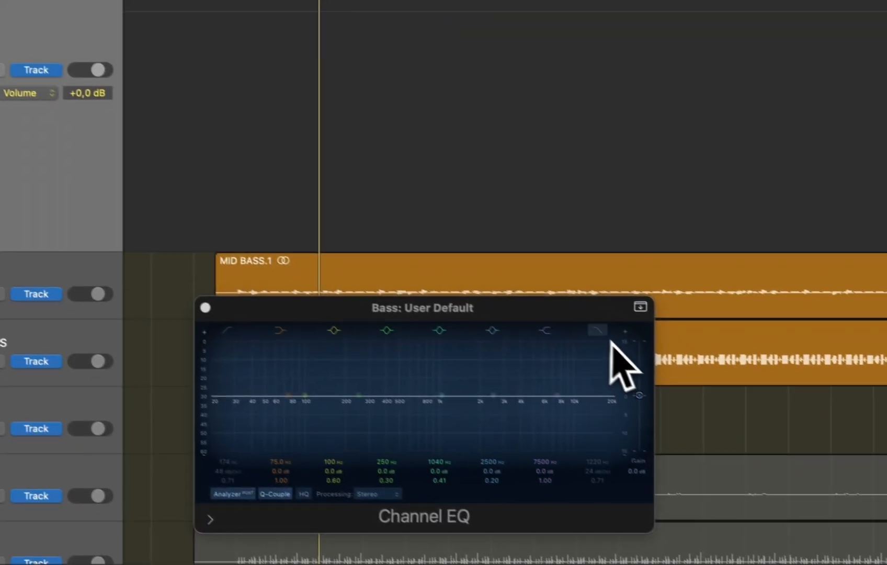
Step: Enable the Bass Channel EQ's high cut with a 48 dB/Oct slope and enlarge the plug-in window
click(561, 315)
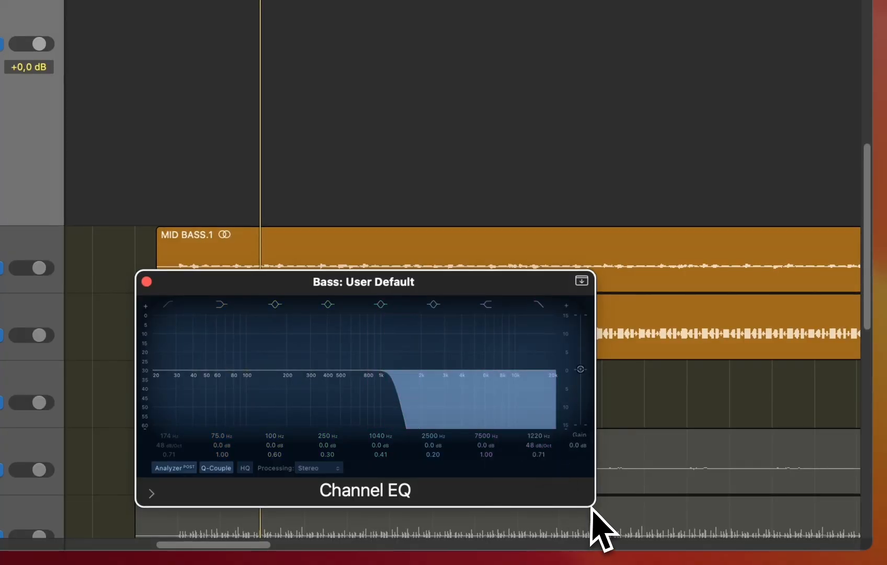
drag(594, 505, 678, 538)
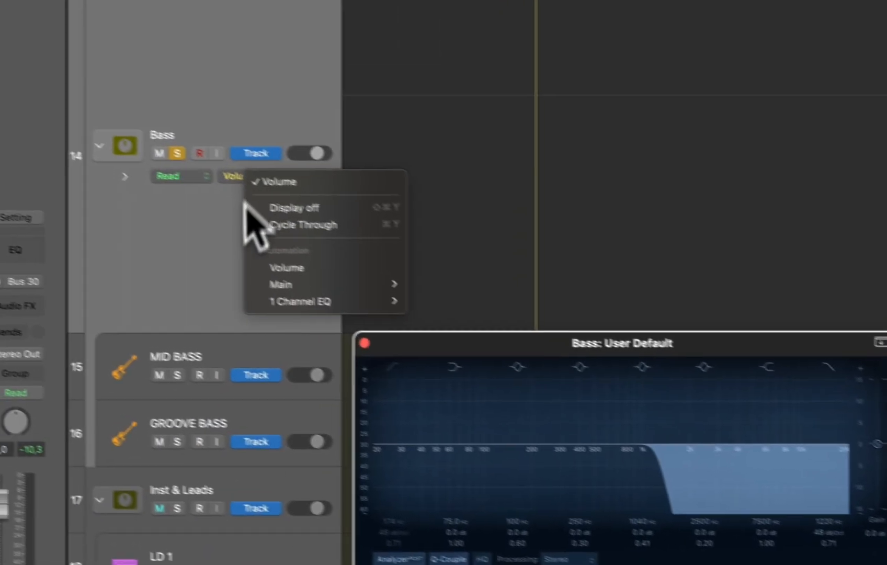
mouse_move(374, 318)
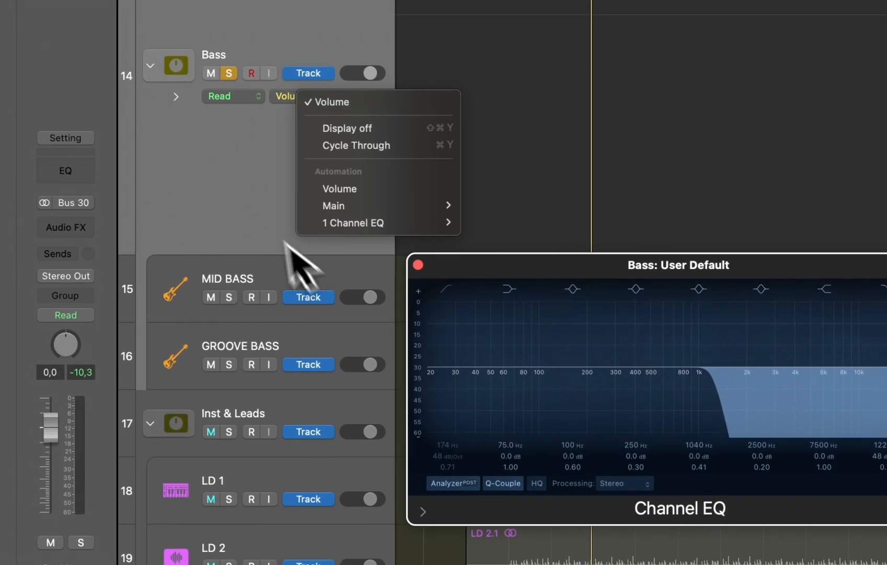
click(258, 248)
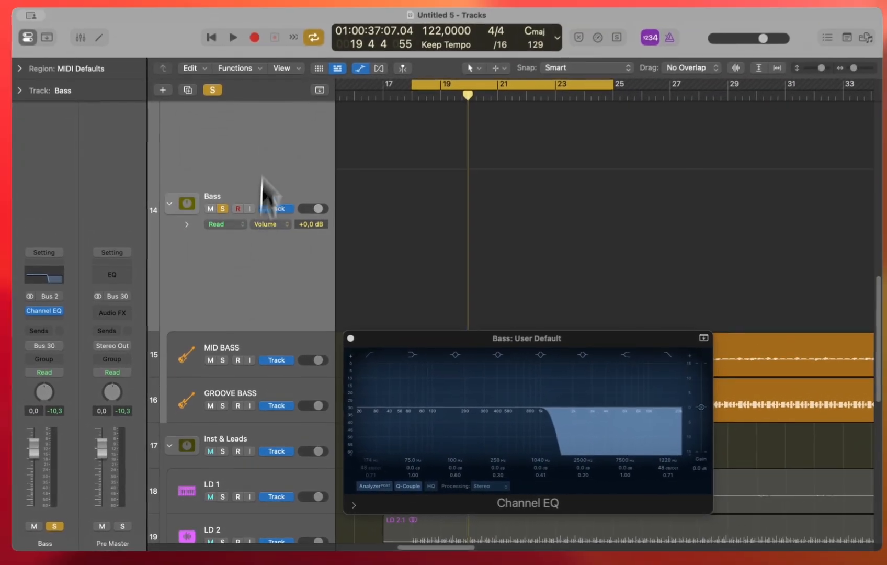
Step: Turn on Autoselect Automation Parameter in Read Mode and bring up the high-cut frequency, followed by the Peak 4 gain, in the Bass lane
click(256, 8)
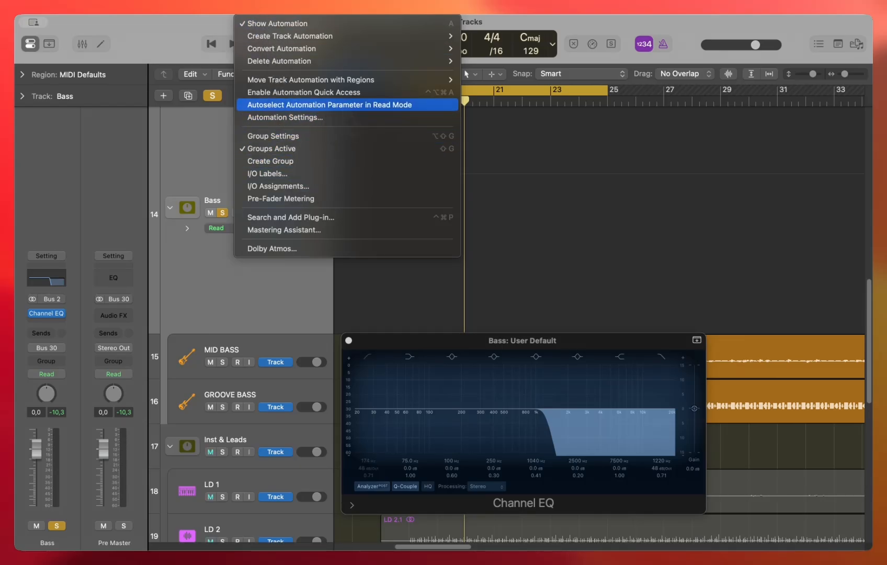
click(343, 107)
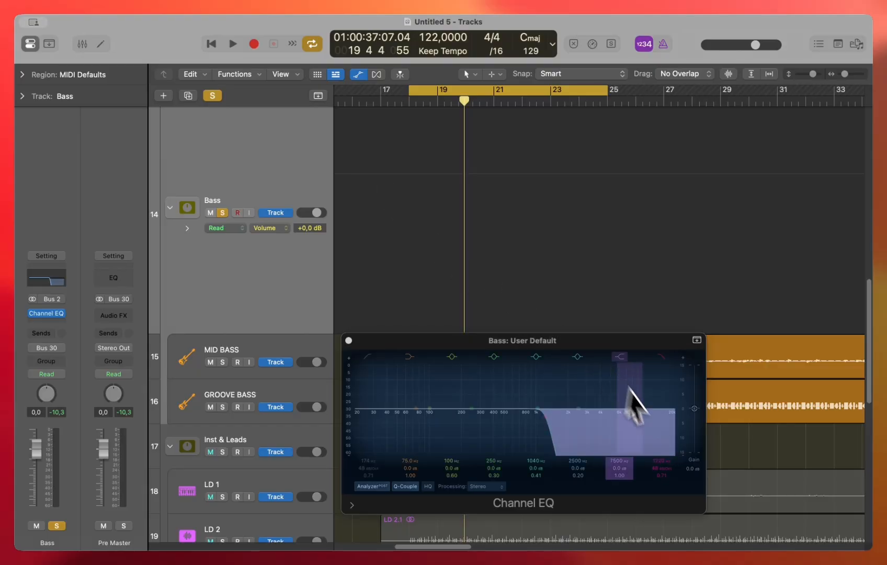
click(661, 467)
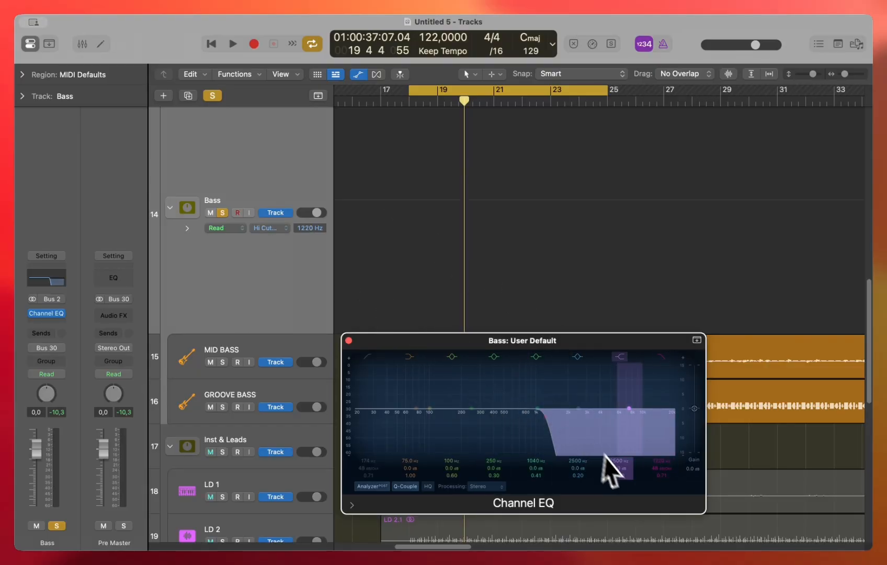
click(576, 470)
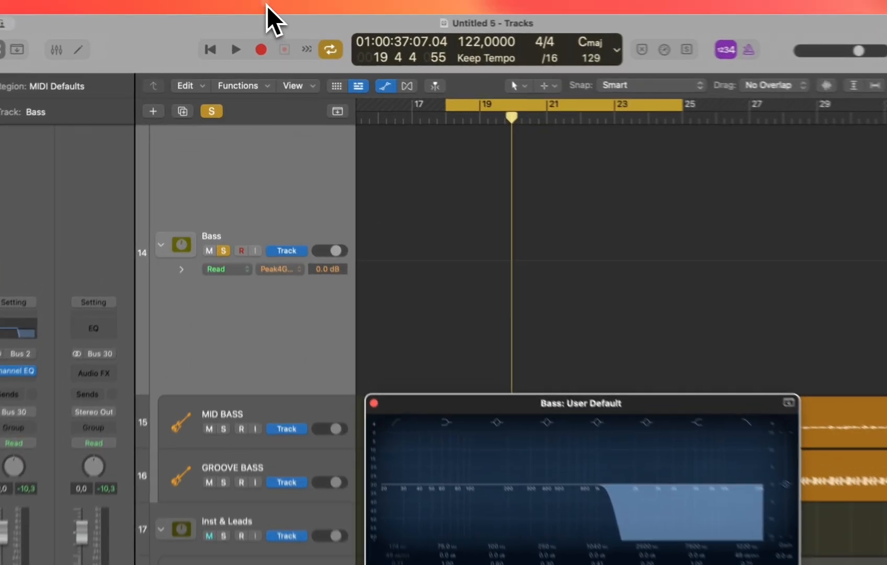
Step: Turn off Autoselect Automation Parameter in Read Mode and lower the 250 Hz EQ band's gain to -2.8 dB
click(267, 6)
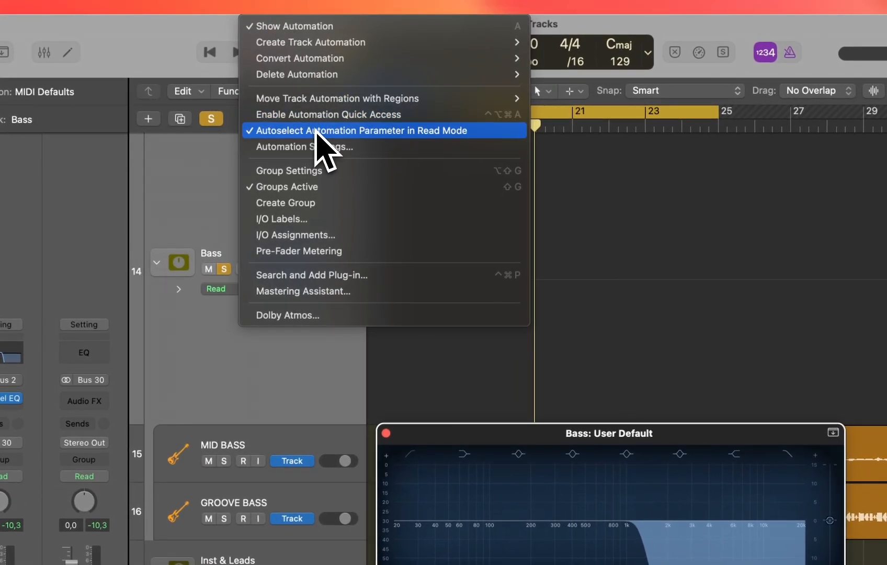
click(317, 130)
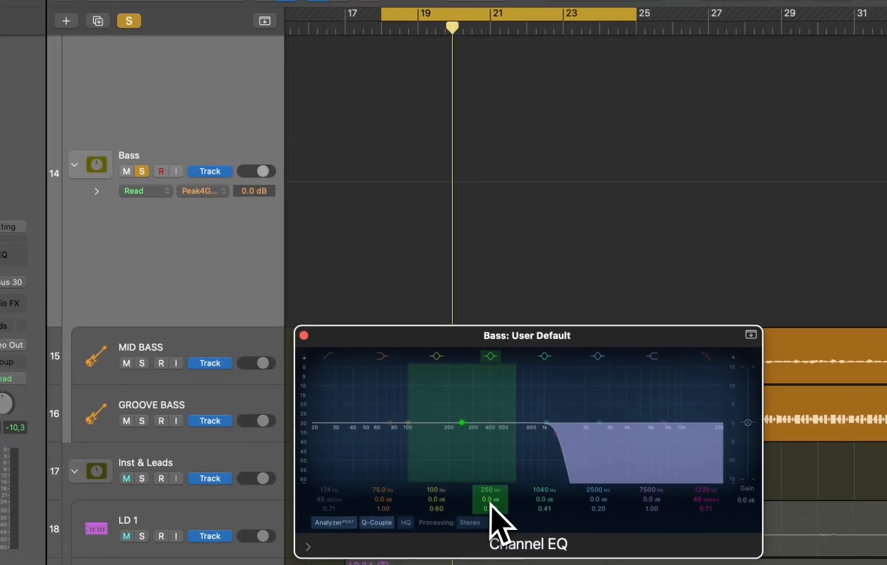
drag(485, 503, 485, 505)
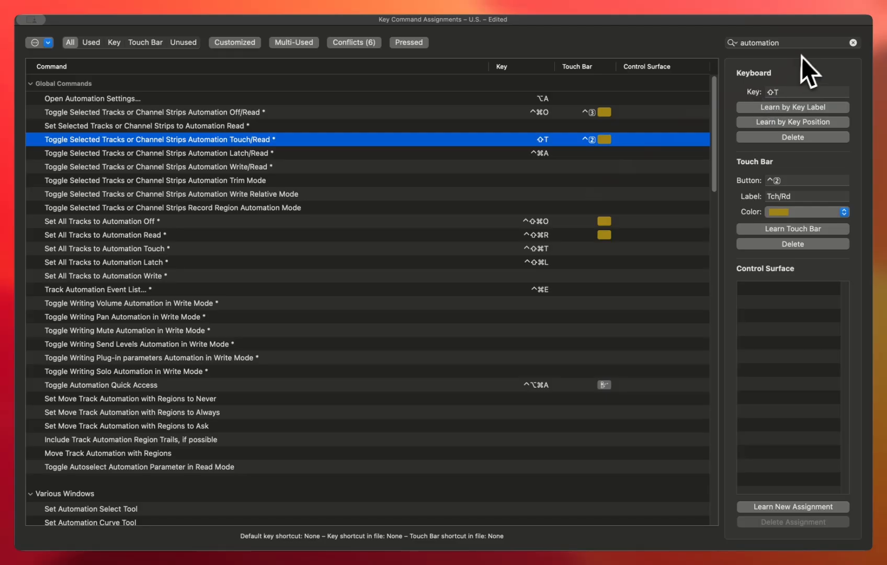
Step: Review the automation-related key commands, including the Touch/Read and Latch/Read toggles, and close the Key Command Assignments window
double_click(809, 46)
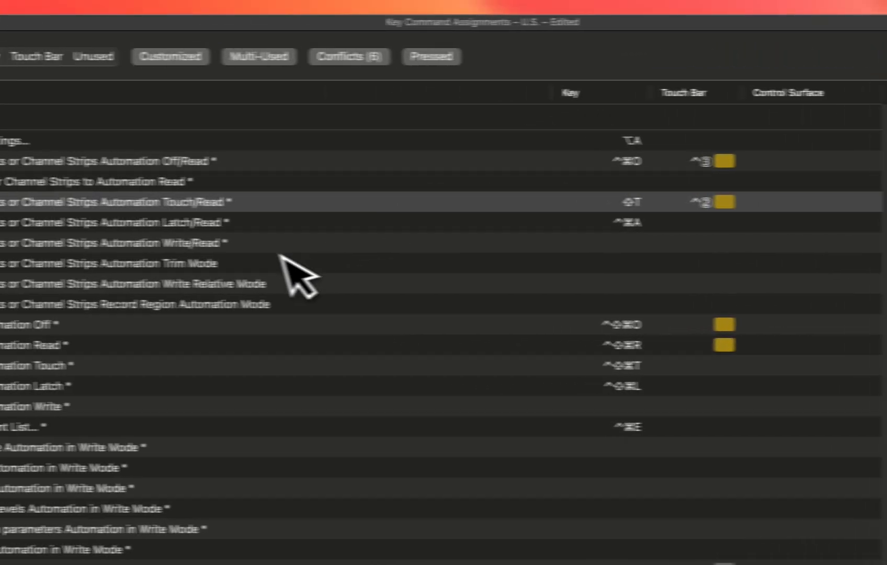
click(17, 222)
click(82, 202)
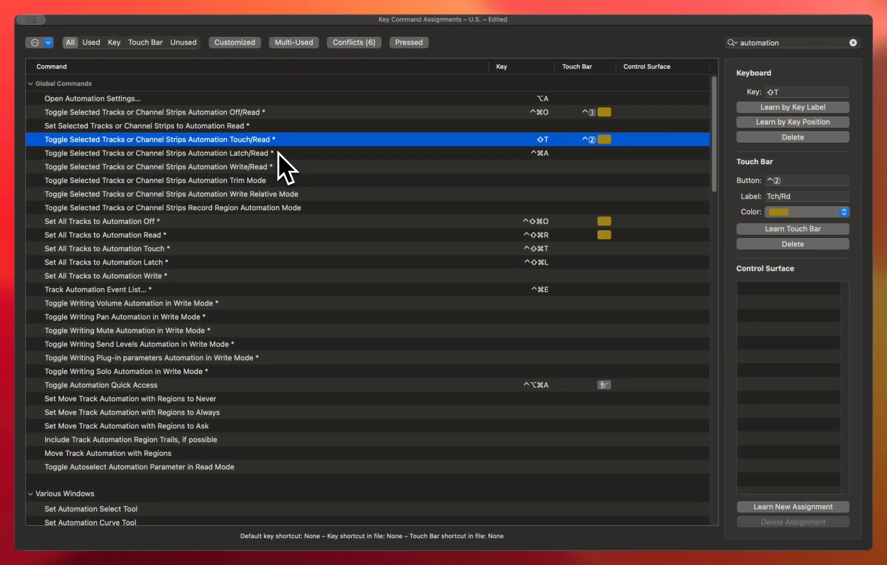
mouse_move(279, 153)
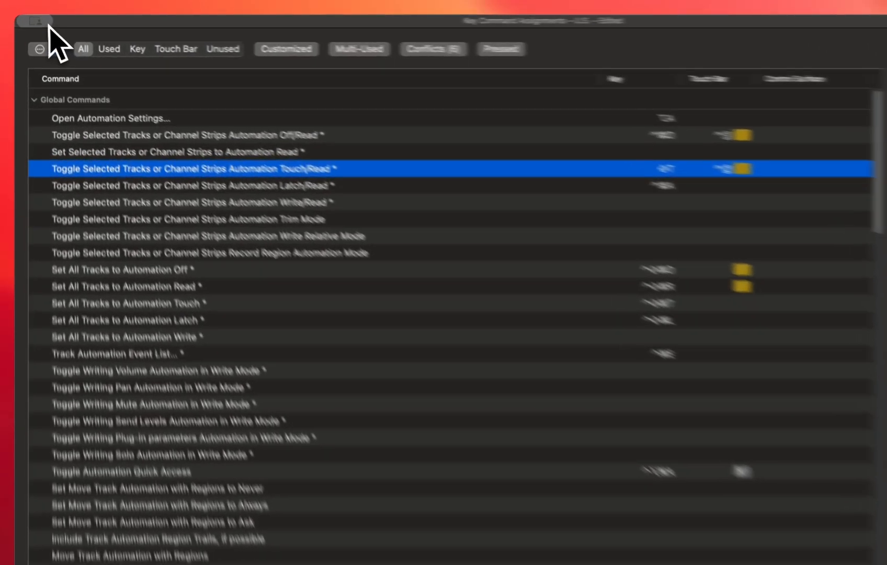
mouse_move(31, 19)
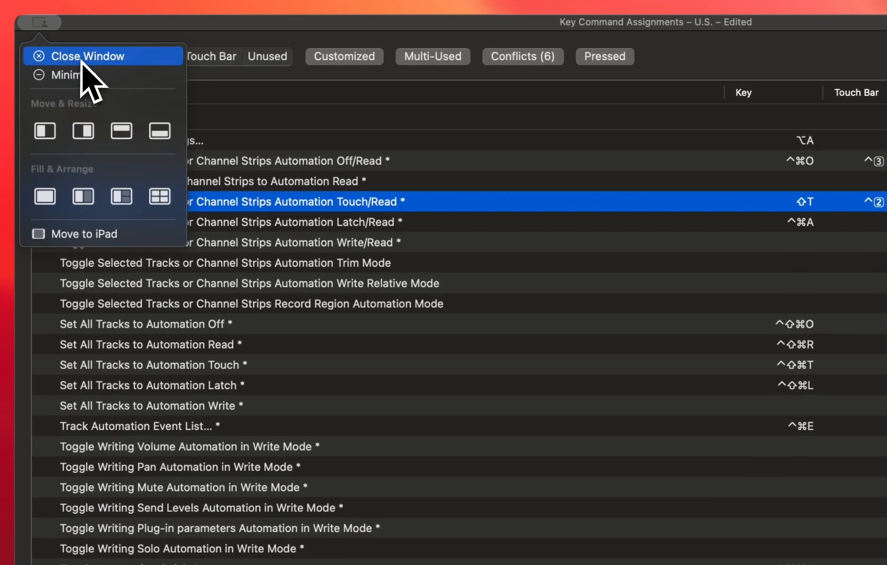
click(81, 61)
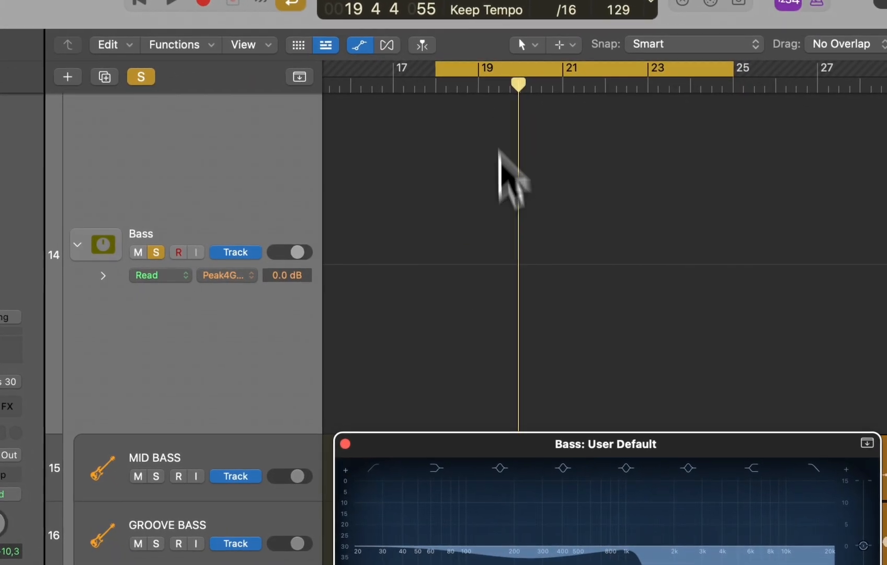
Step: Turn off the cycle range and enable the Bass Channel EQ's low cut with its frequency at 20 Hz
click(493, 69)
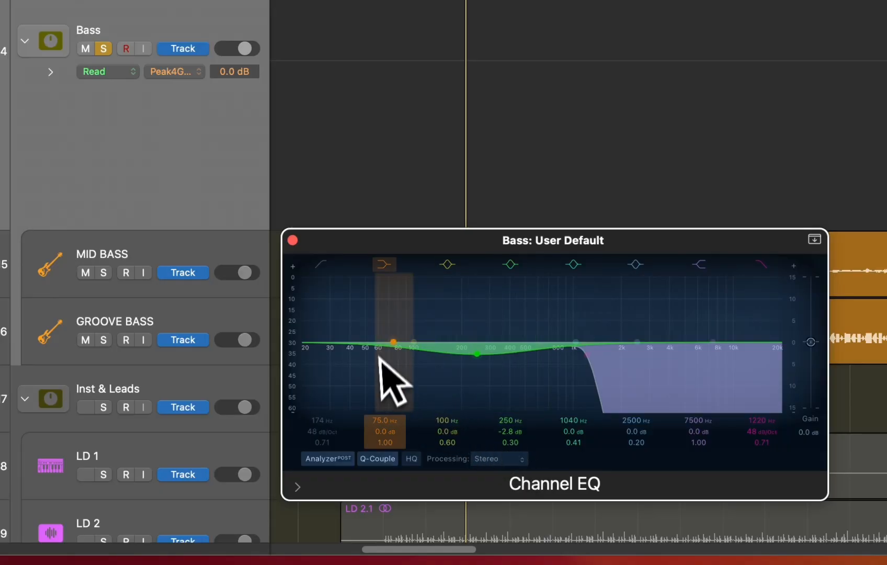
click(322, 267)
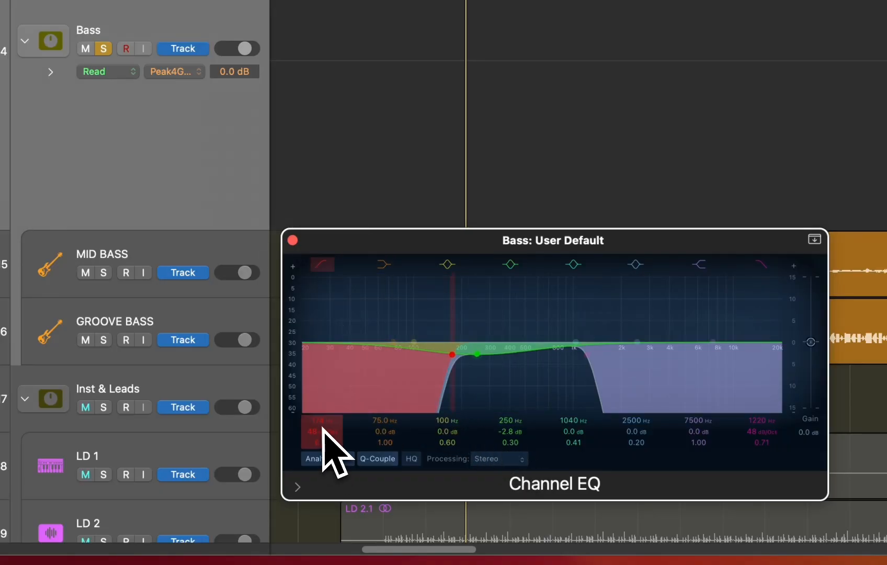
drag(323, 428, 330, 443)
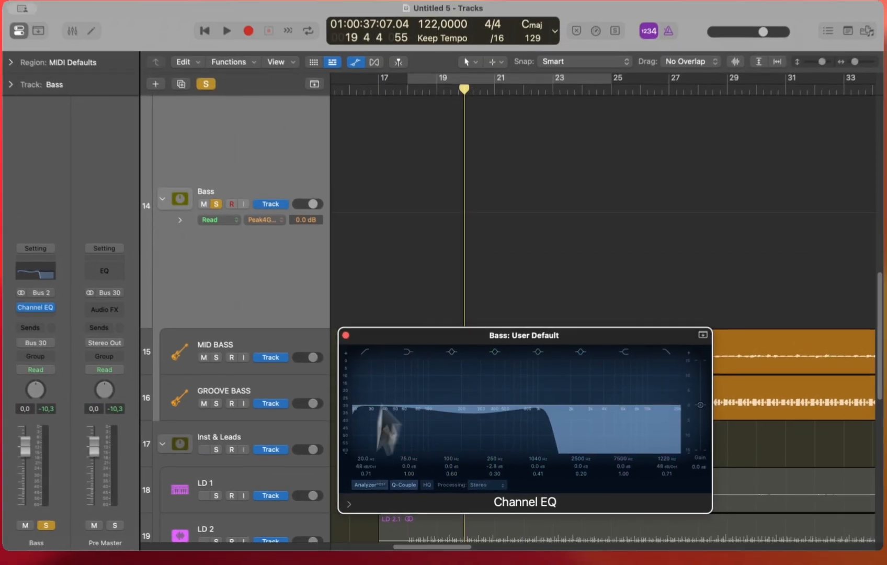
Step: Switch the Bass automation to Touch and record a small low-cut frequency rise to about 24.6 Hz, playing from bar 17 to about bar 18
click(380, 90)
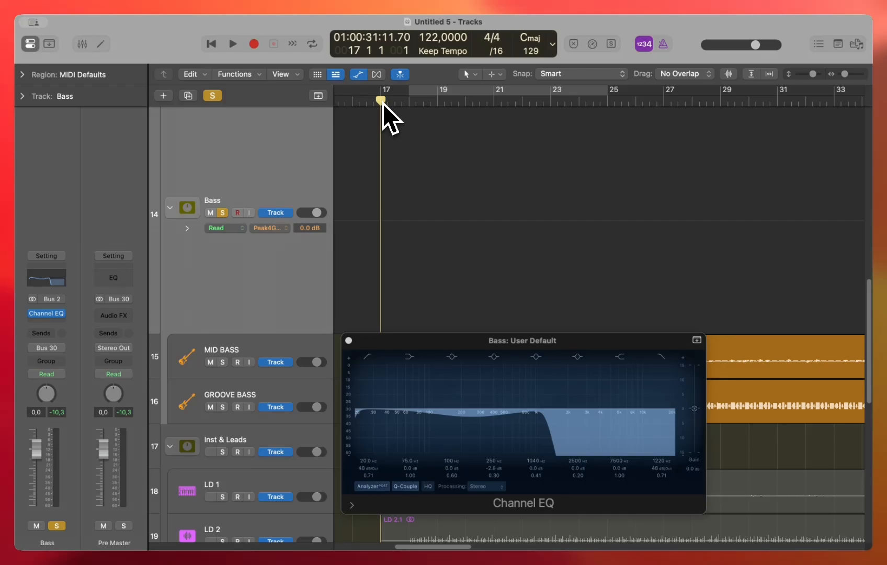
scroll(382, 103, left, 8)
scroll(383, 103, right, 6)
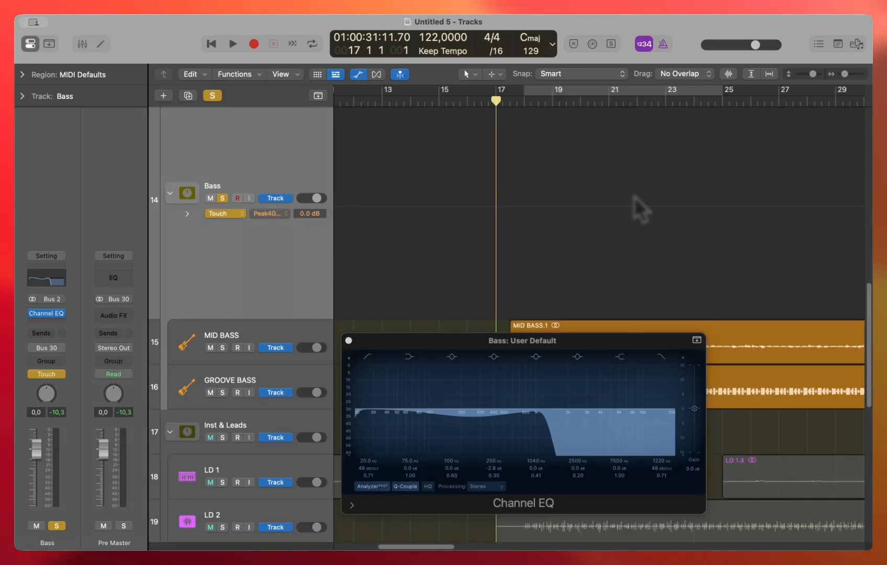
key(space)
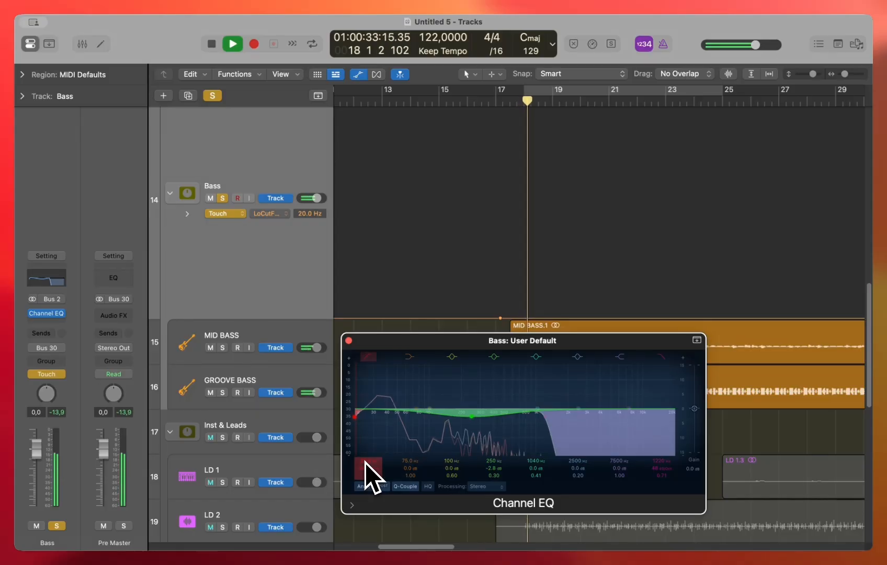
drag(365, 462, 365, 455)
key(space)
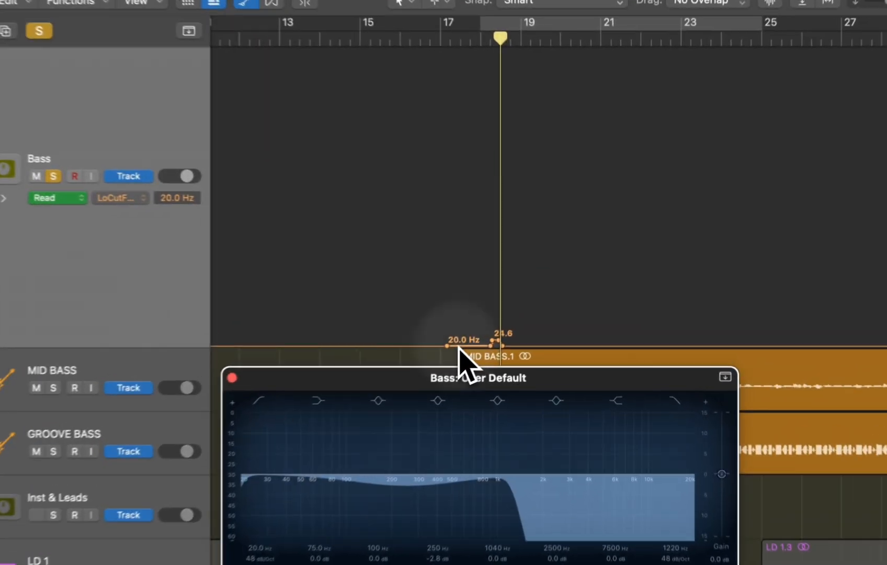
Step: Clear the recorded low-cut frequency points from the Bass automation lane and close the Channel EQ window
drag(509, 318, 488, 255)
drag(419, 257, 418, 259)
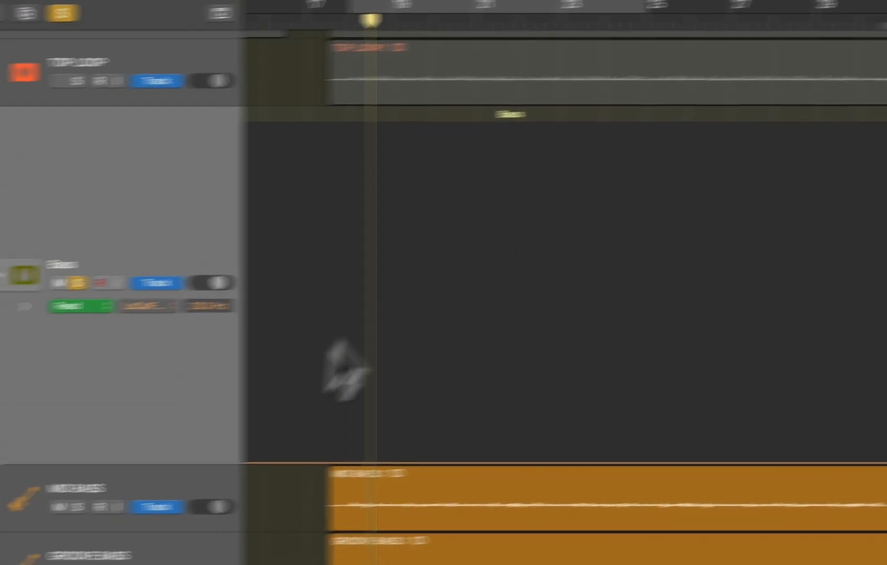
Step: Bypass the Bass track's Channel EQ and switch off the track's automation
click(86, 375)
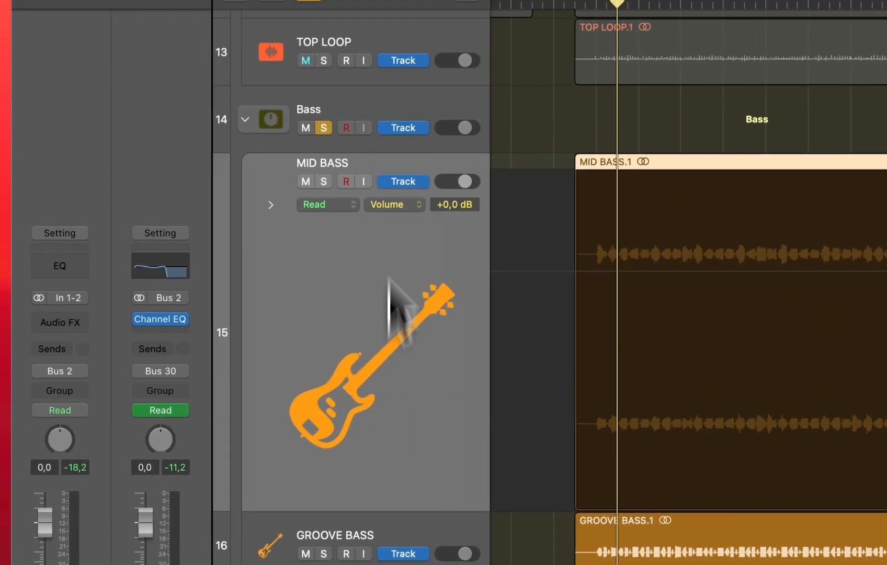
click(82, 124)
click(42, 319)
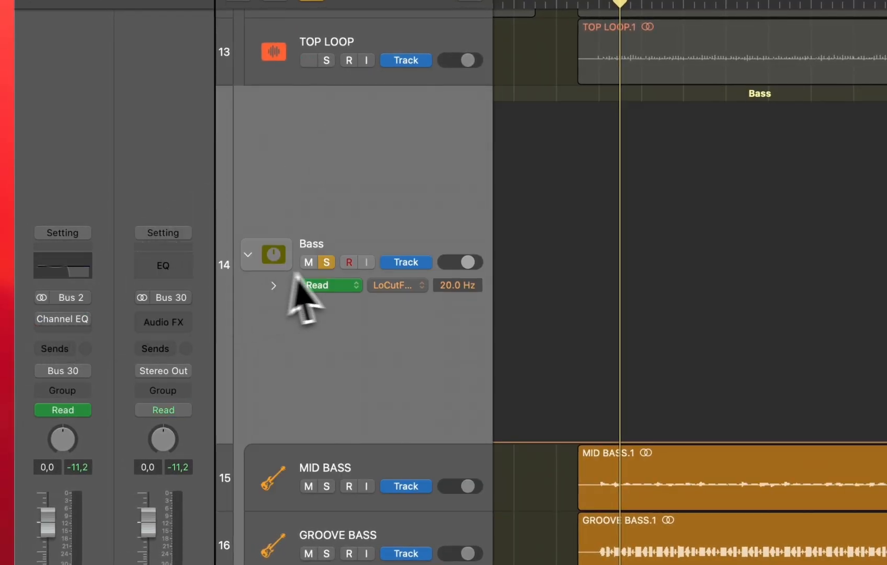
click(310, 287)
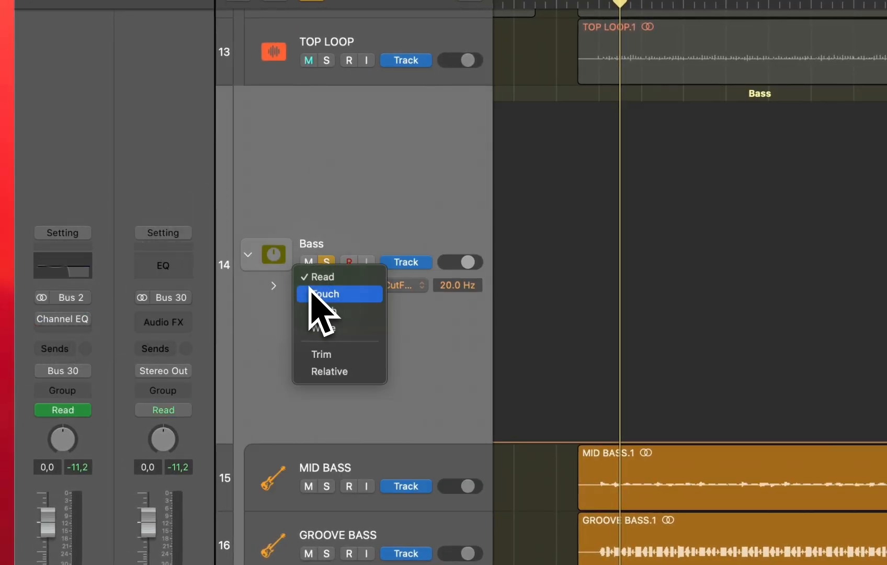
click(270, 352)
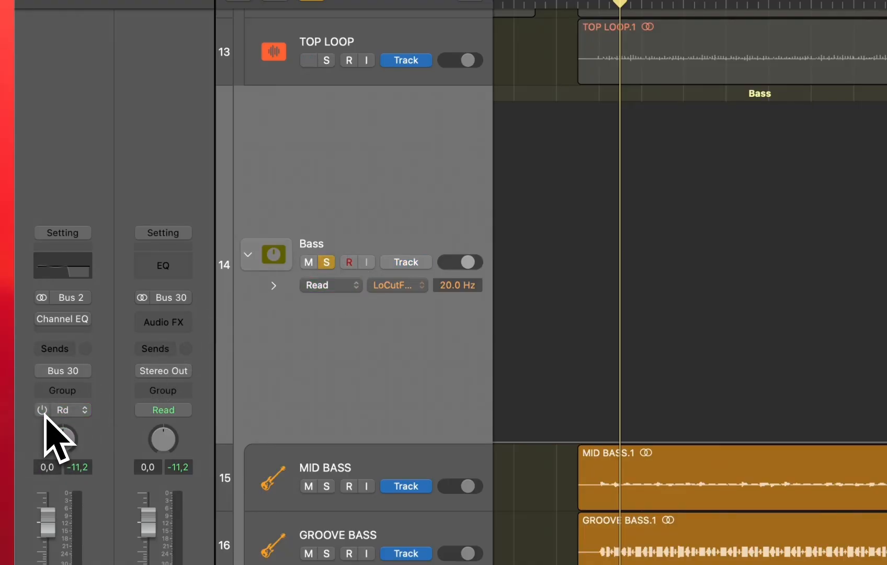
Step: Solo the MID BASS track, turn on the cycle range from bar 18, and play a short passage
click(390, 458)
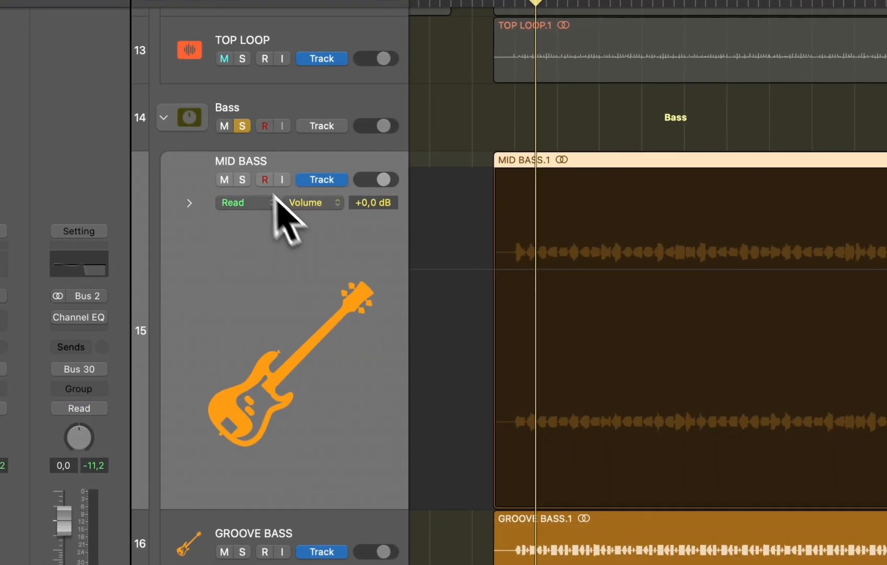
click(241, 179)
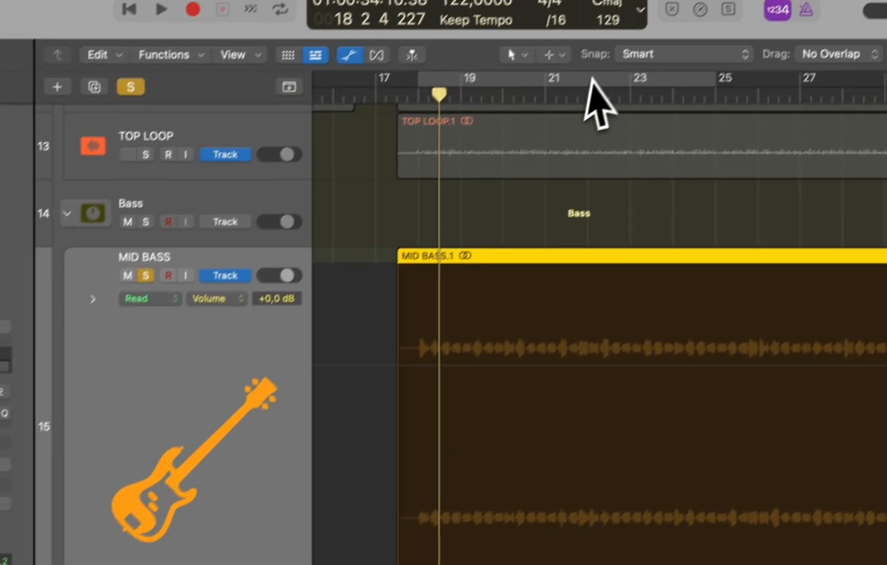
click(592, 79)
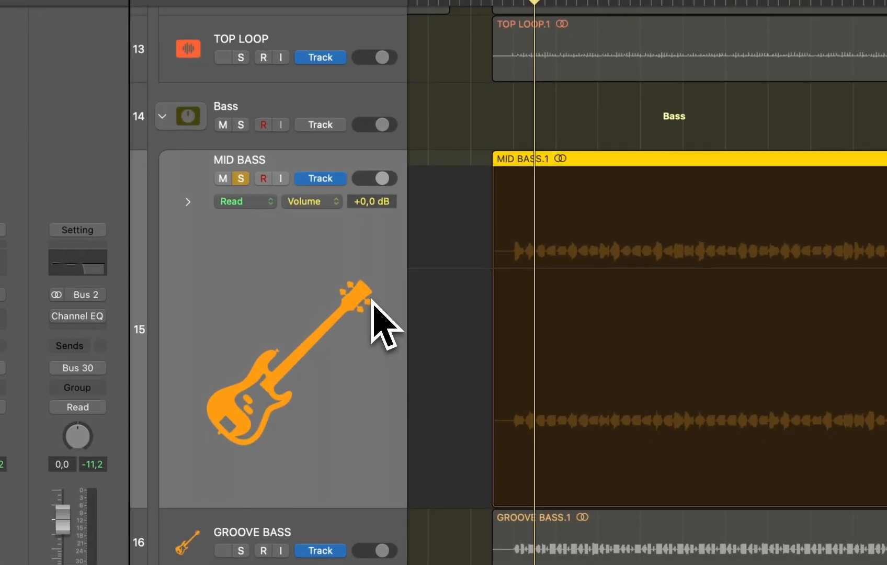
key(space)
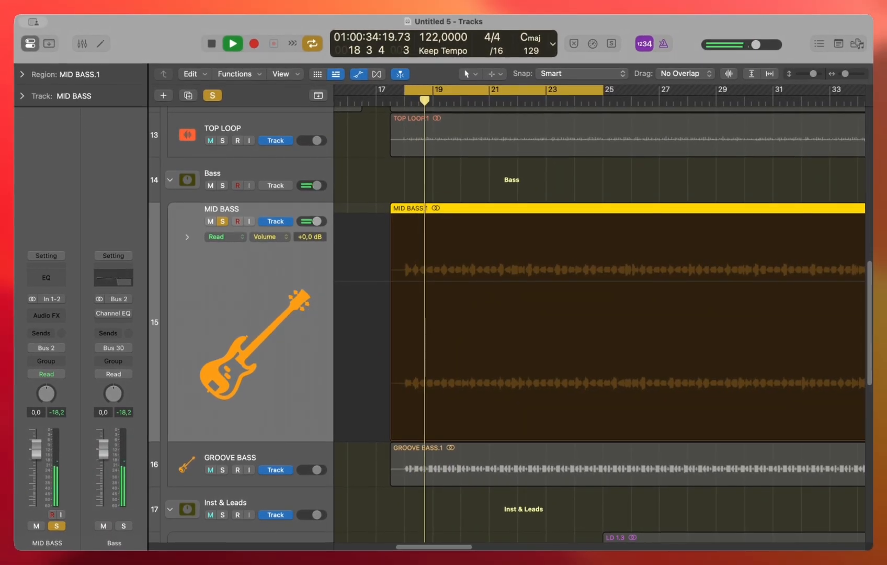
key(space)
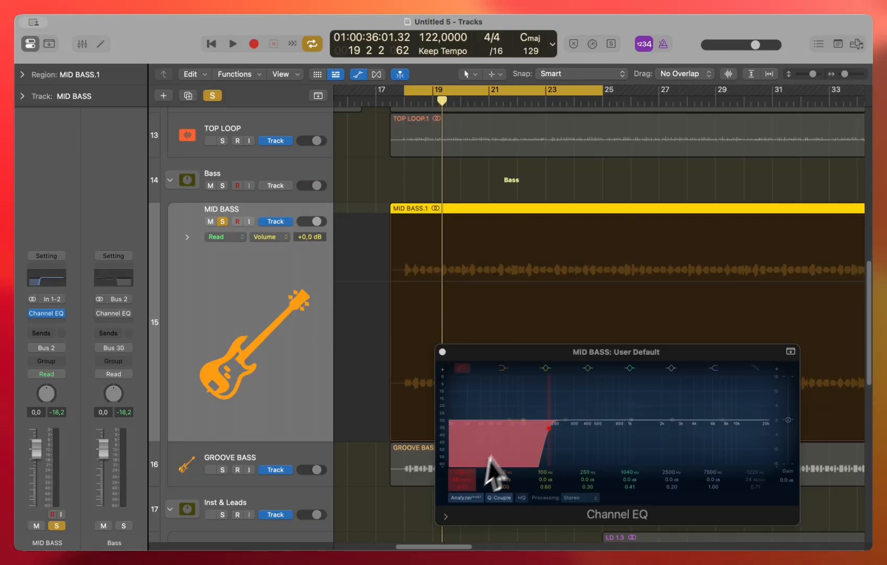
Step: Show the MID BASS Channel EQ's low-cut frequency in its lane, create an automation line at 174 Hz, and close the EQ window
click(461, 475)
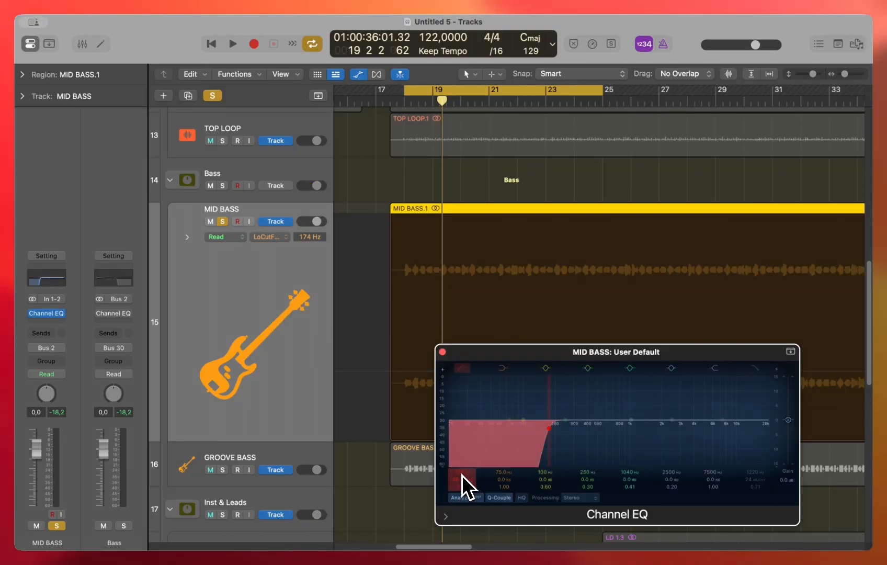
click(400, 374)
click(442, 351)
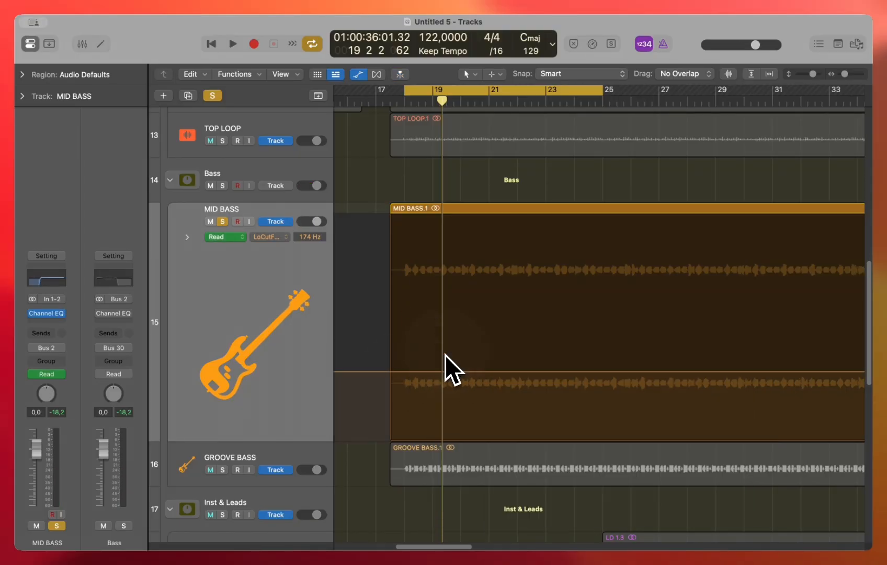
Step: Add several automation points along the MID BASS low-cut frequency line at 174 Hz between about bars 18 and 22
click(410, 372)
click(525, 372)
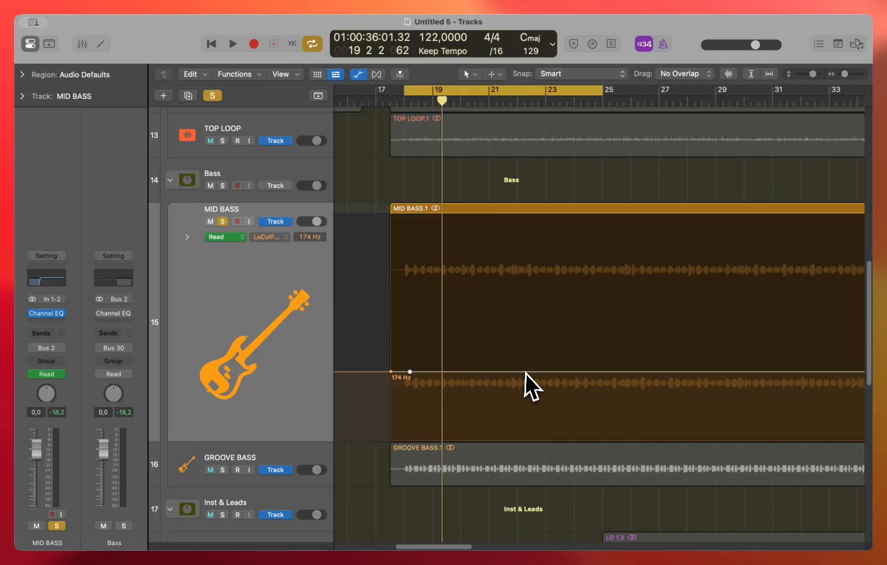
click(484, 351)
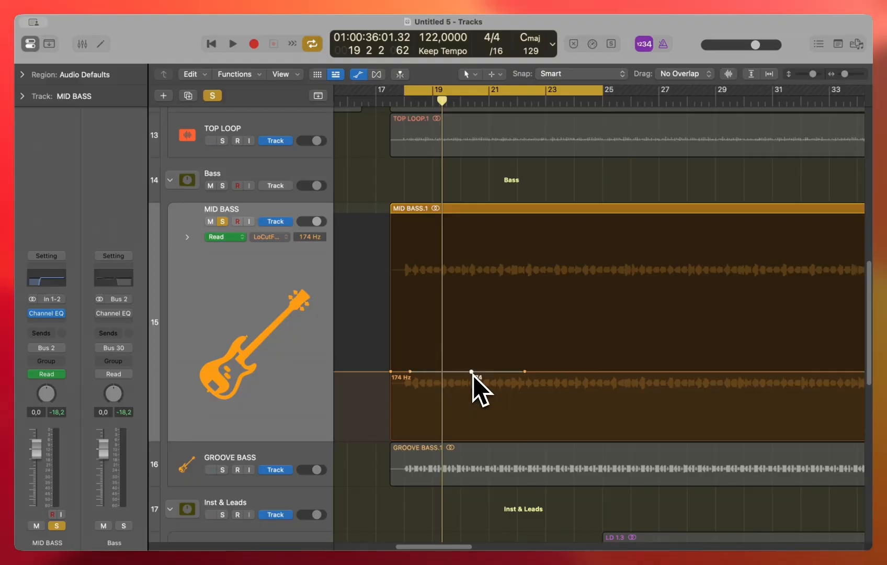
scroll(473, 375, up, 5)
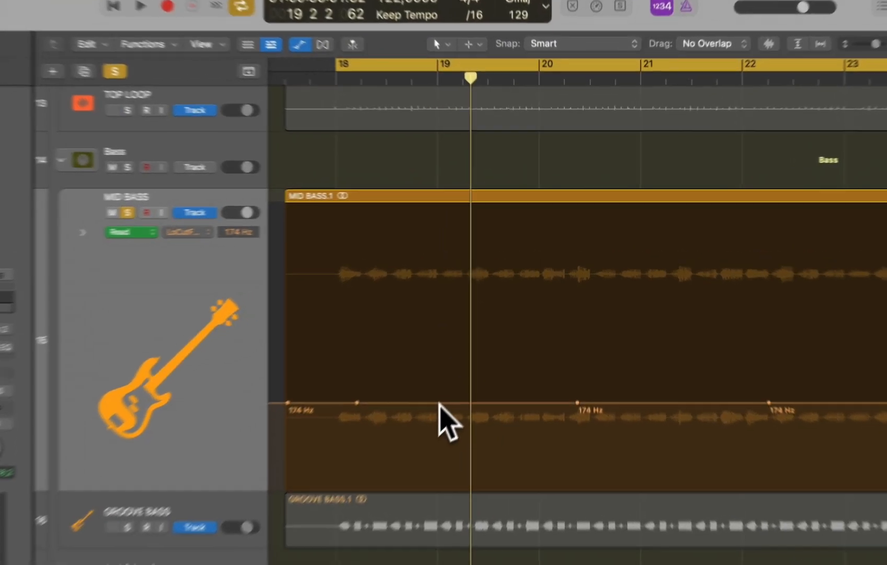
click(467, 357)
click(551, 356)
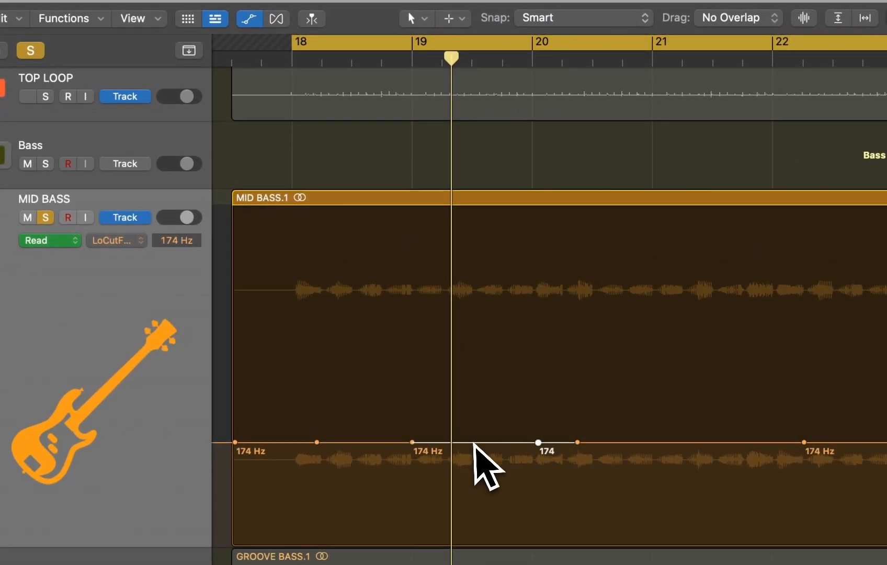
Step: Try raising the low-cut line segment between the points near bars 19 and 20, and undo the change
drag(474, 444, 473, 399)
key(super+z)
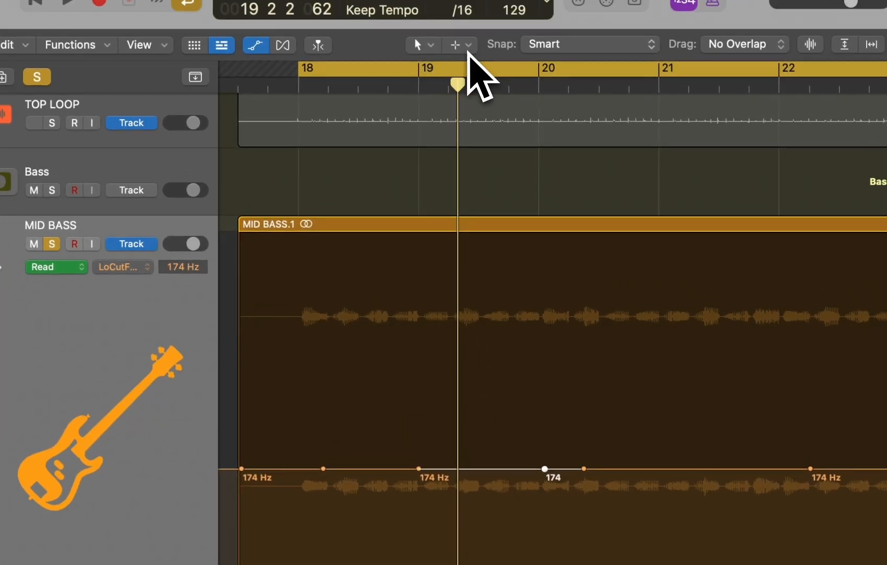
Step: Raise a marquee-selected section between bars 19 and 20 to 366 Hz, and move the earlier automation point to bar 18
click(460, 18)
click(460, 19)
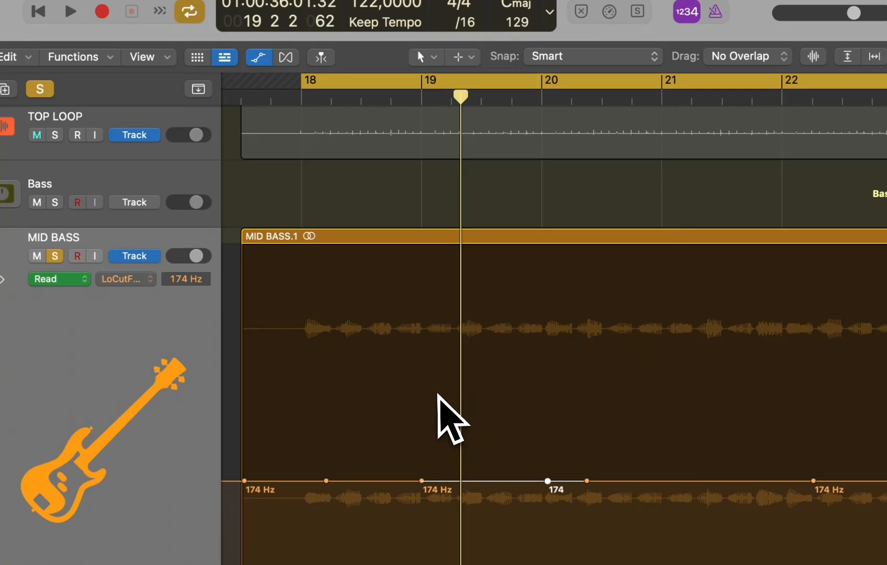
drag(444, 404, 528, 412)
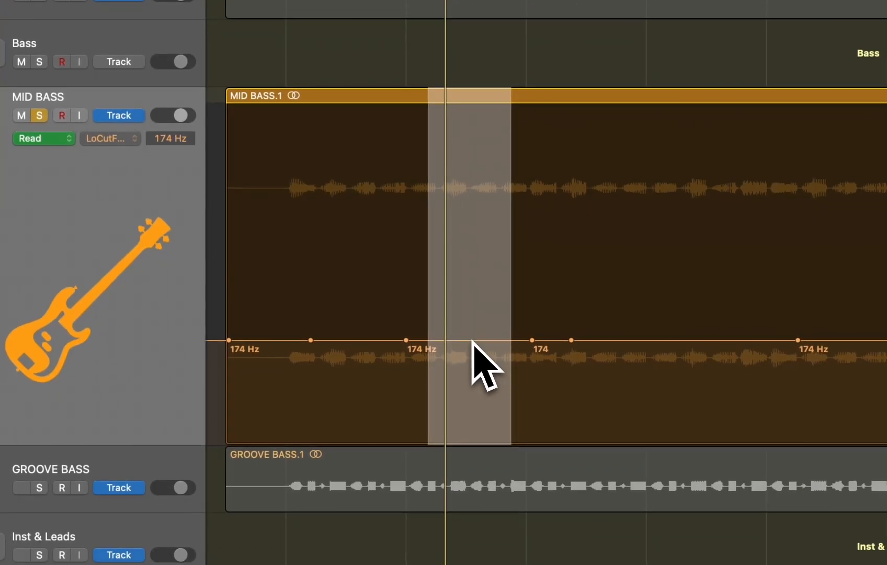
click(487, 480)
drag(470, 339, 477, 303)
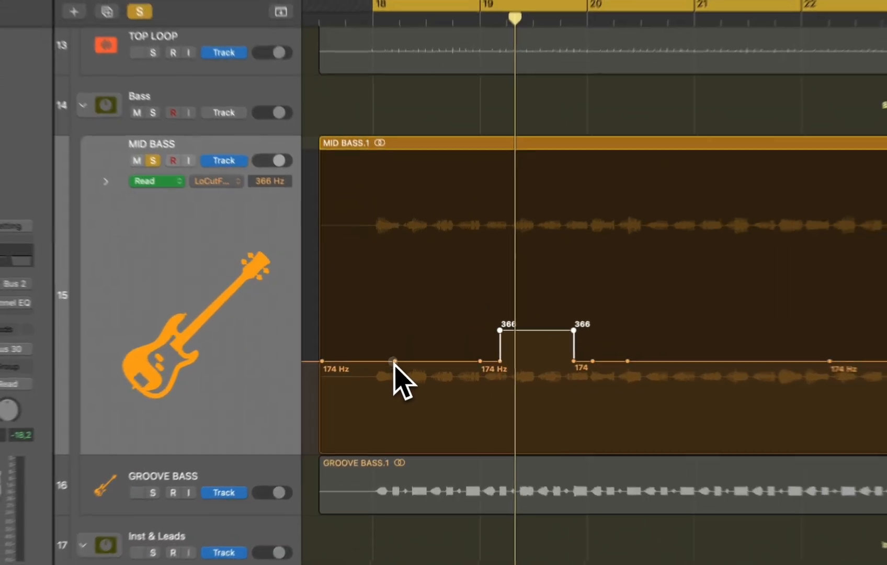
drag(393, 361, 375, 360)
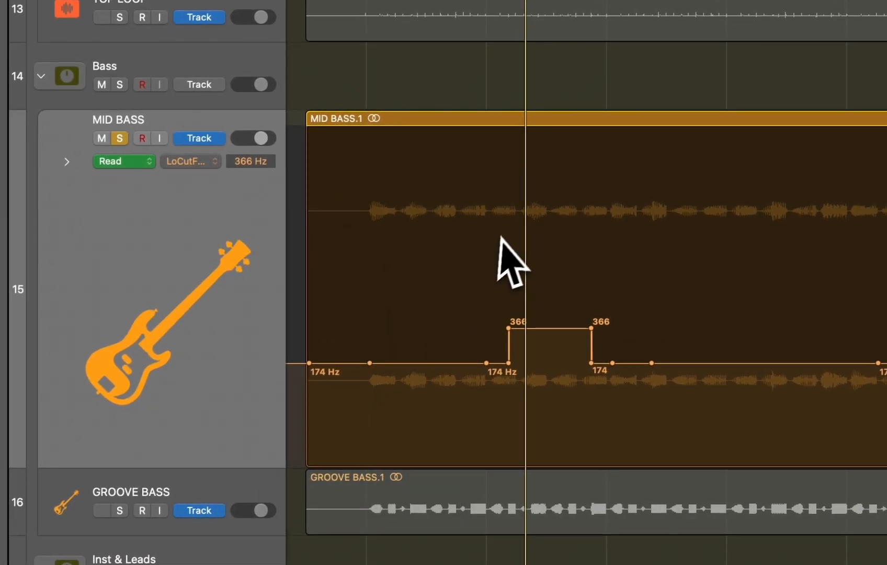
Step: Play the passage and delete the two 174 Hz points just before the 366 Hz section, forming a ramp from bar 18
key(space)
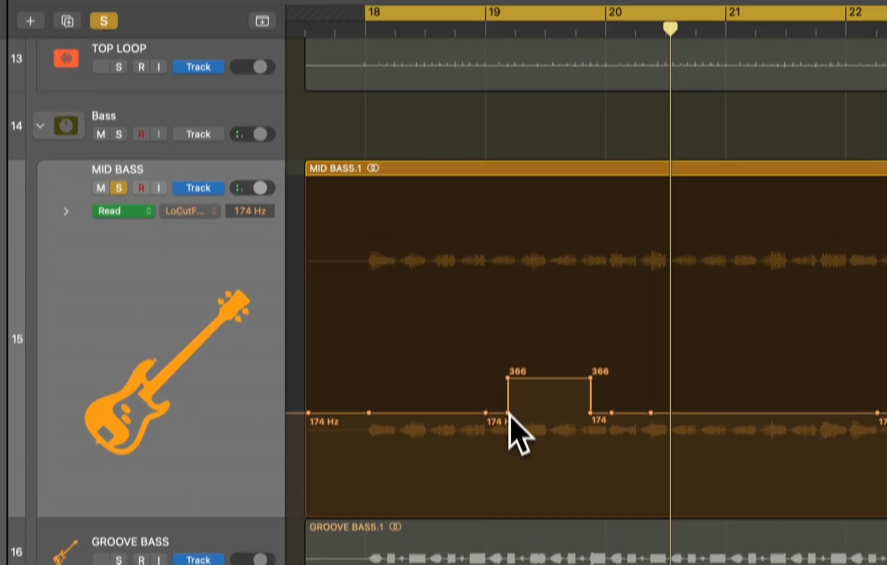
click(509, 363)
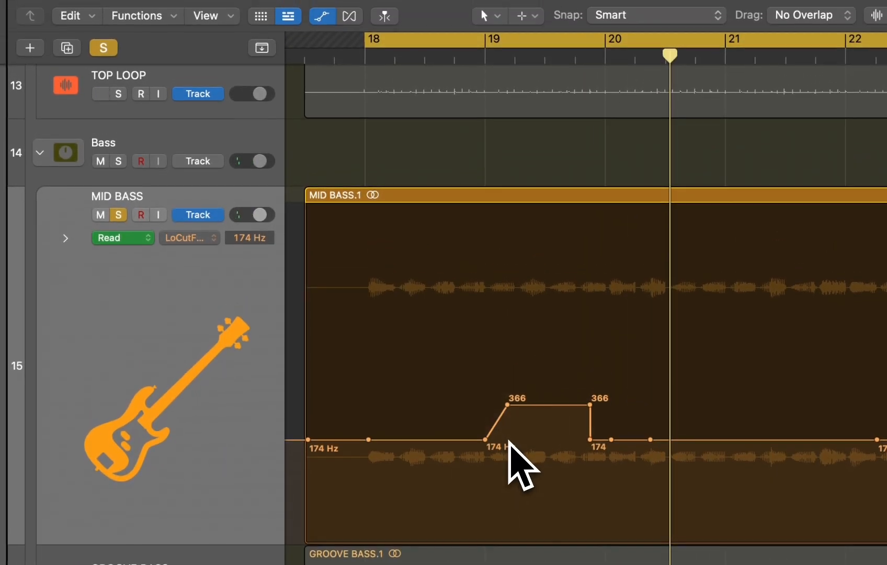
click(486, 363)
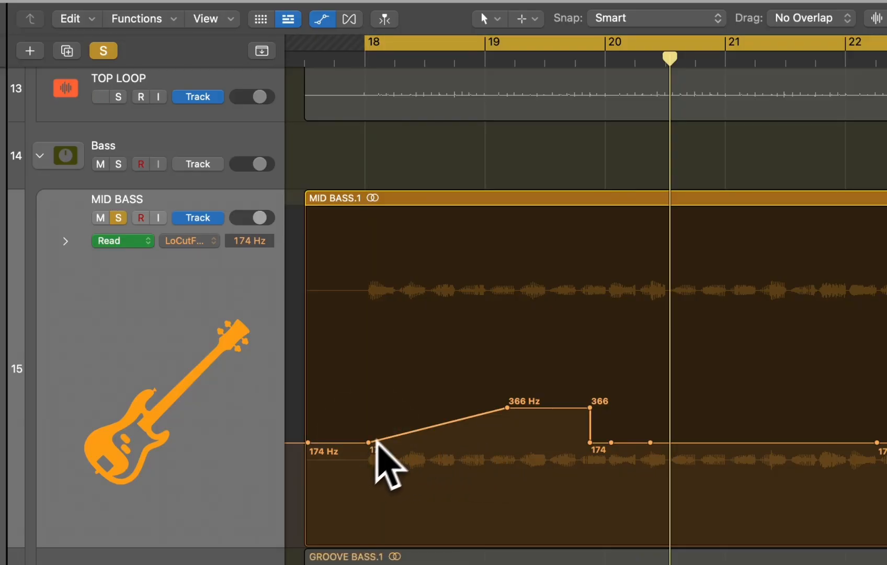
Step: Bend the low-cut ramp after bar 18 into a curve with the Automation Curve tool and play it back
key(t)
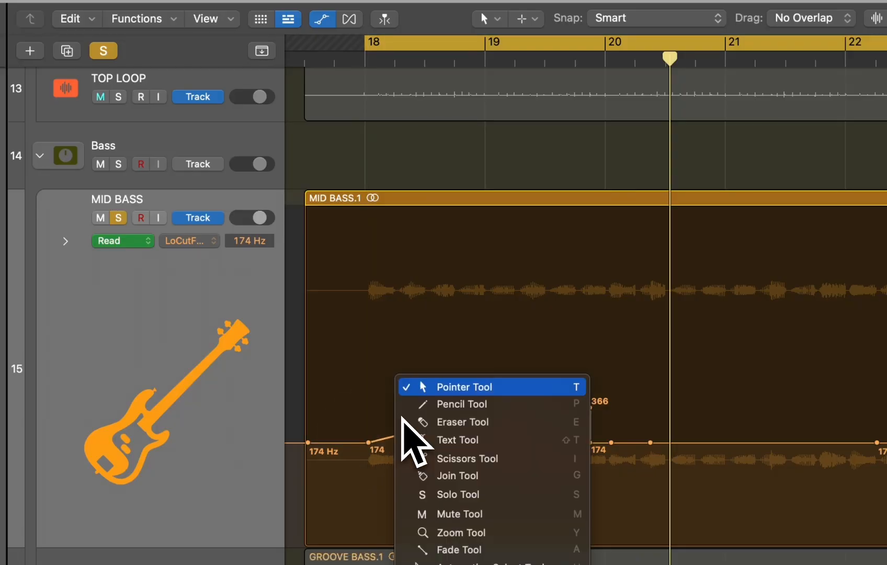
key(Escape)
click(487, 18)
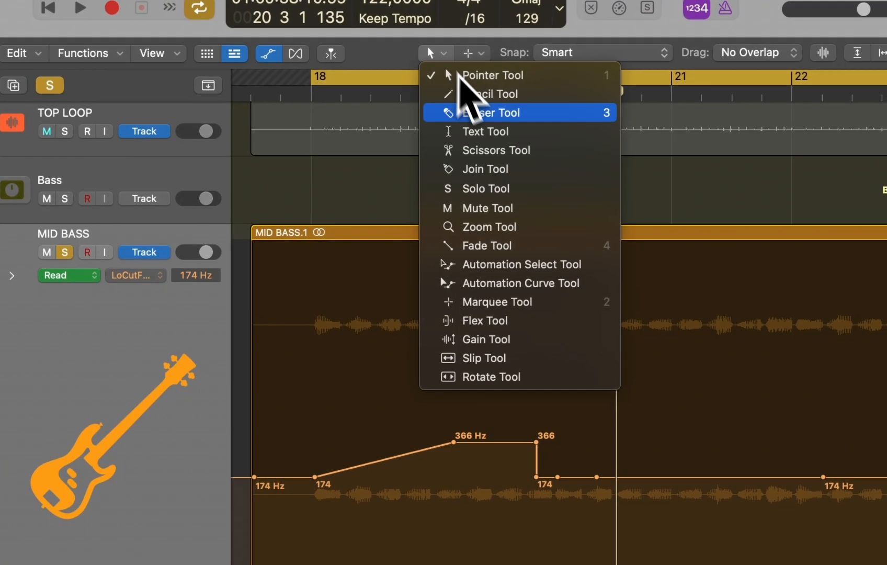
click(517, 284)
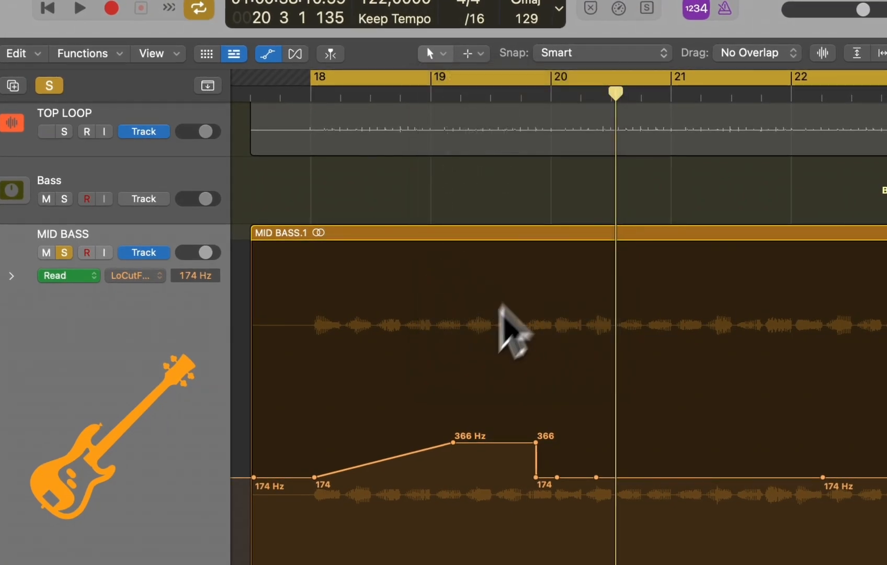
drag(397, 473, 401, 483)
drag(439, 338, 439, 341)
key(space)
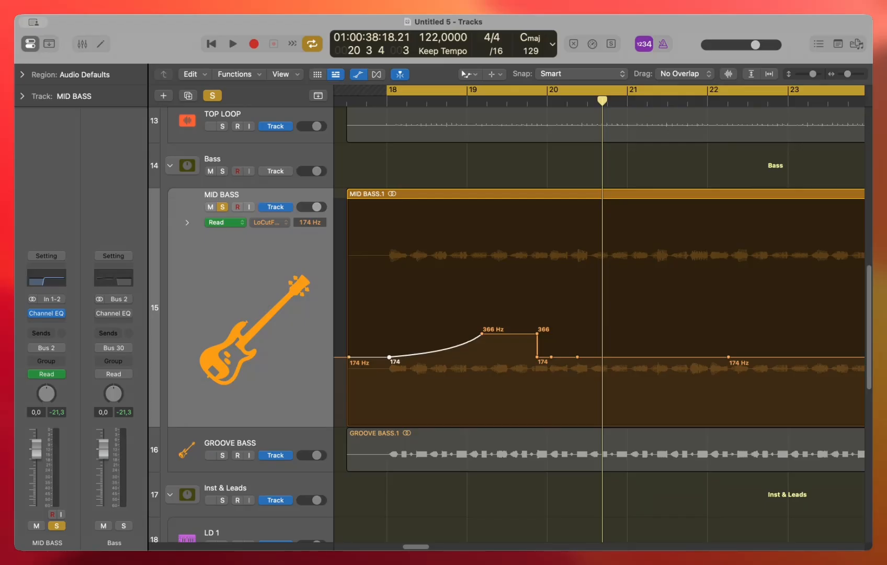
Step: Try drawing a wavy low-cut frequency line freehand with the Pencil tool from bar 18 to bar 21, and undo it
key(t)
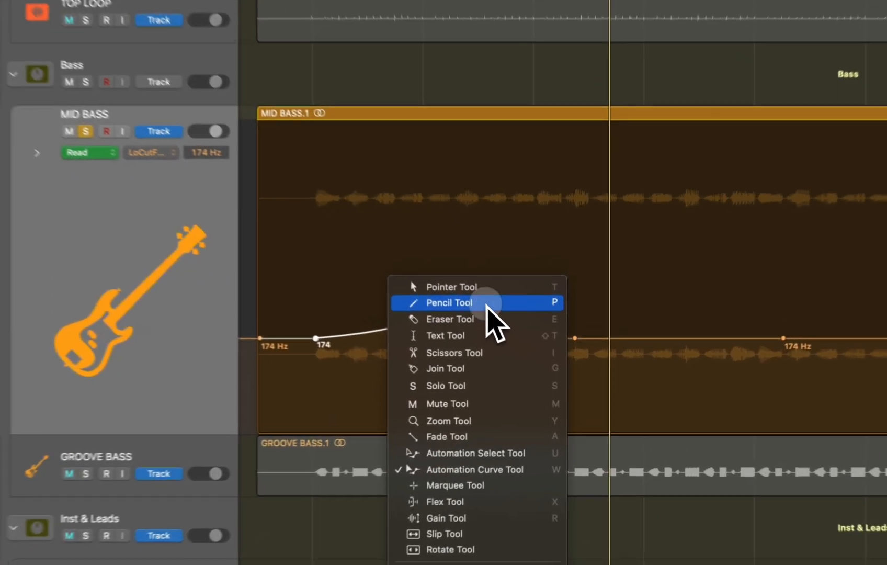
click(512, 334)
mouse_move(338, 335)
mouse_down()
mouse_move(359, 301)
mouse_move(400, 319)
mouse_move(461, 303)
mouse_move(497, 333)
mouse_move(580, 310)
mouse_move(623, 334)
mouse_up()
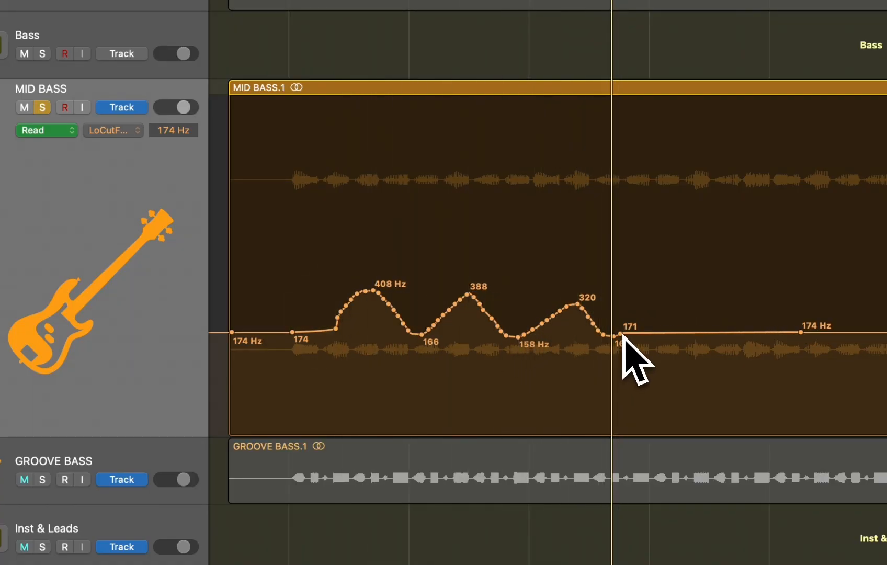
key(super+z)
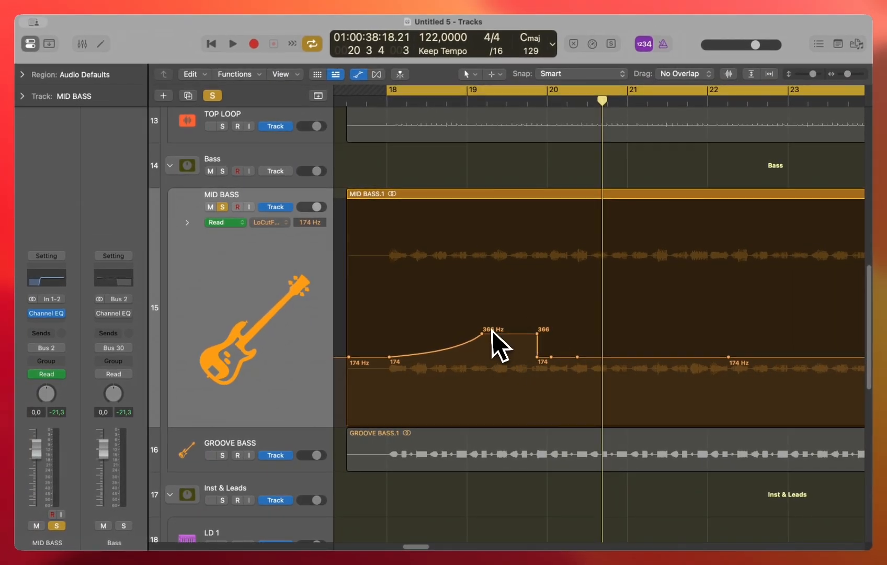
Step: Raise the flat section of the low-cut automation between bars 19 and 20 to 1650 Hz, fine-tuning its value
drag(506, 336, 485, 250)
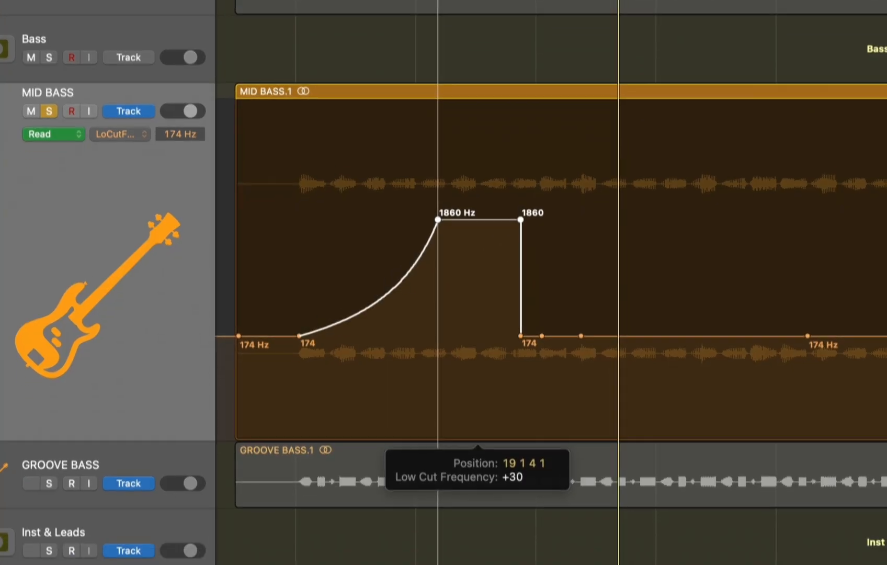
drag(484, 250, 484, 259)
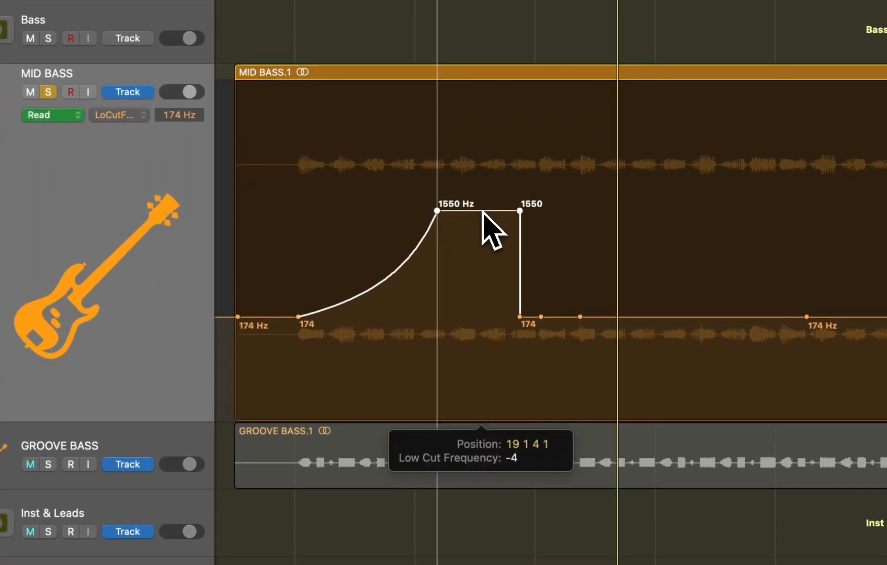
drag(484, 204, 482, 205)
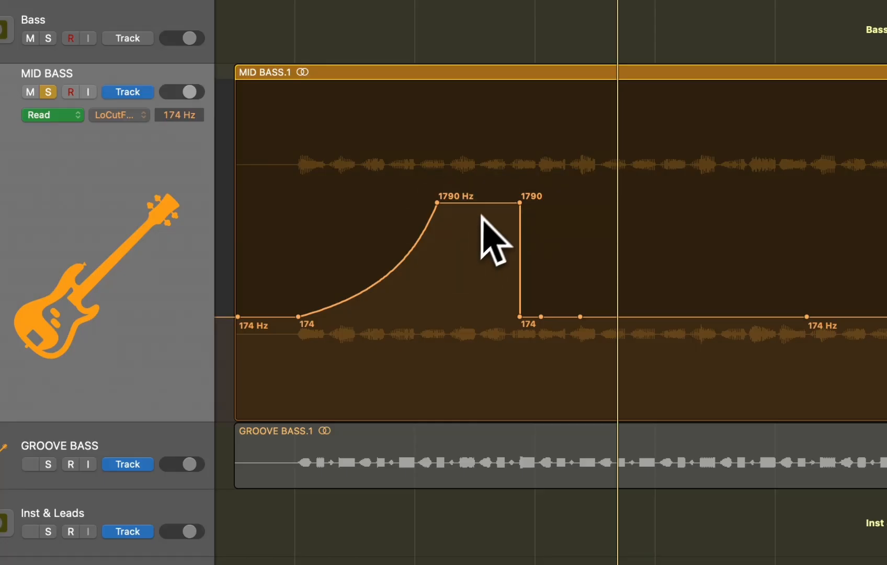
click(486, 203)
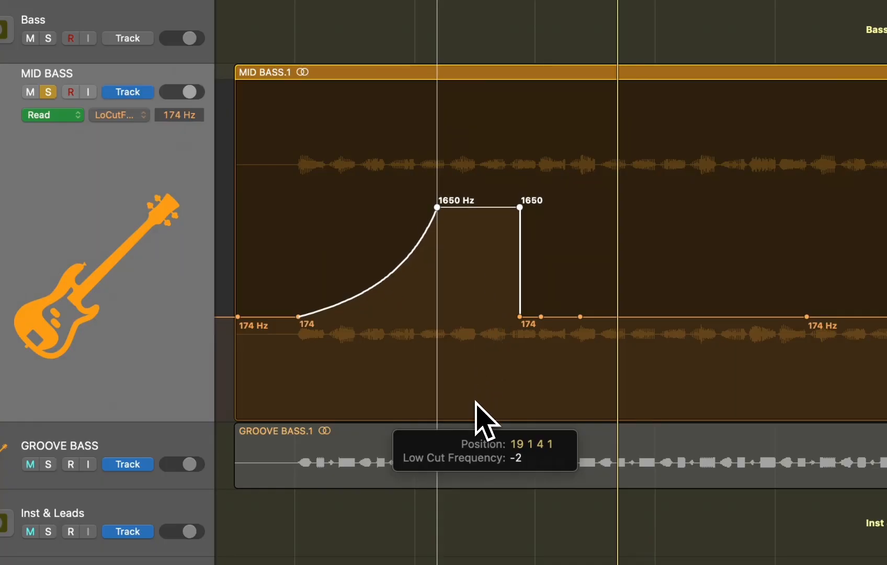
drag(468, 449, 466, 458)
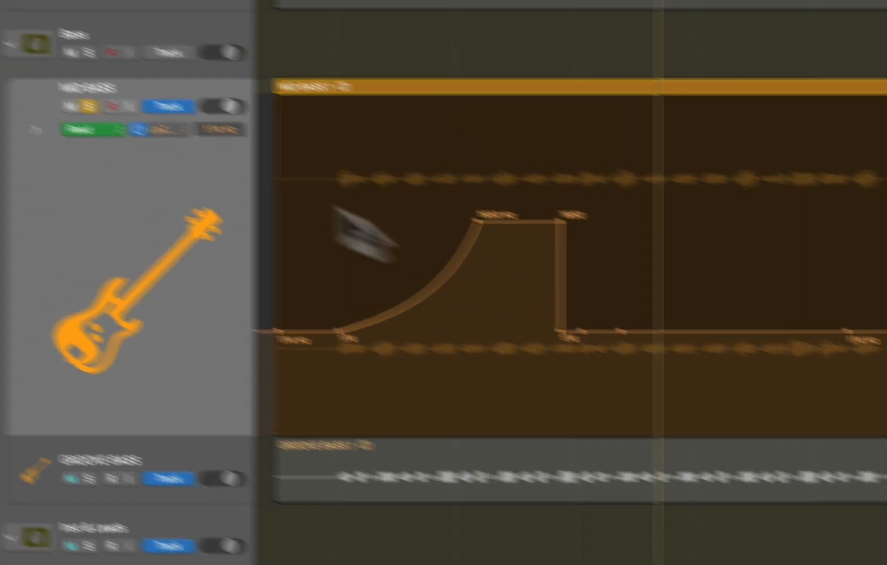
Step: Open the MID BASS Channel EQ and adjust Peak 3 to +1.6 dB at 1650 Hz, showing its gain in the lane
click(371, 206)
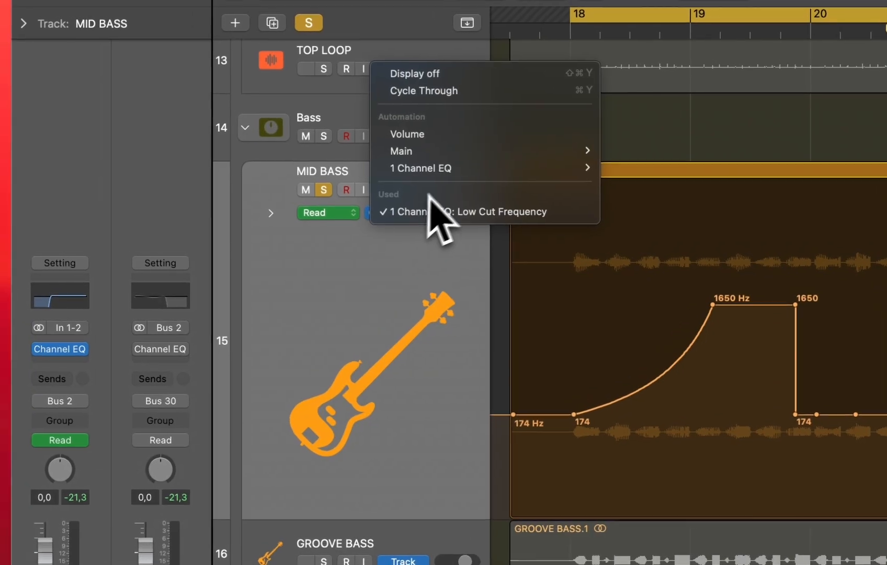
click(415, 351)
click(64, 351)
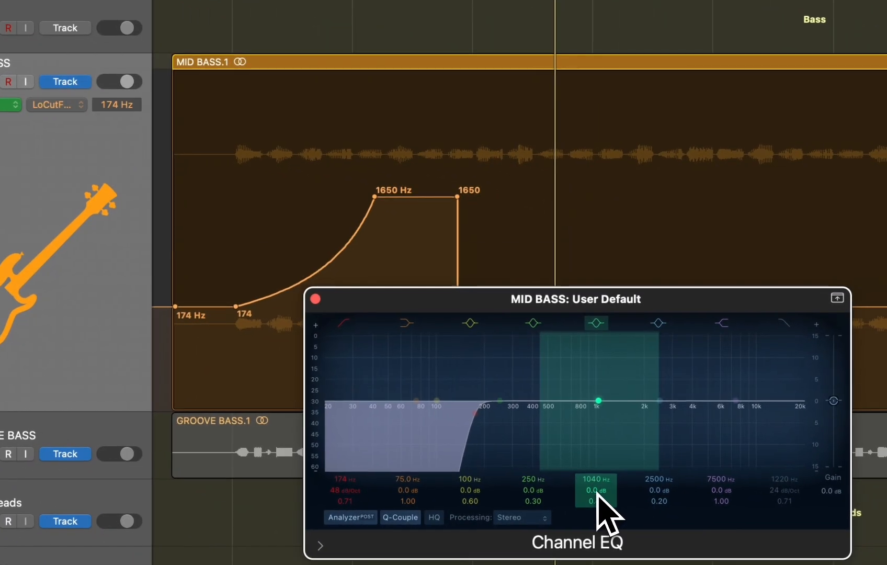
double_click(595, 490)
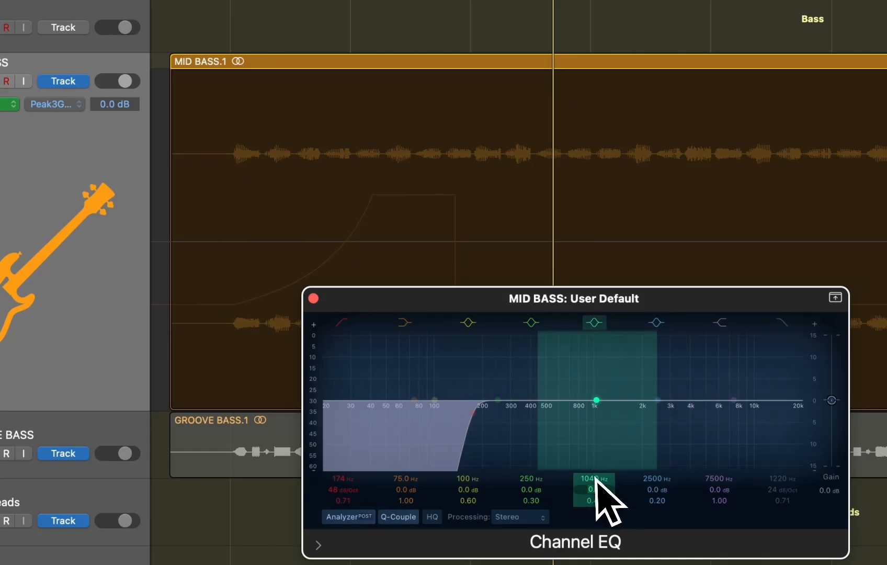
drag(594, 482, 593, 484)
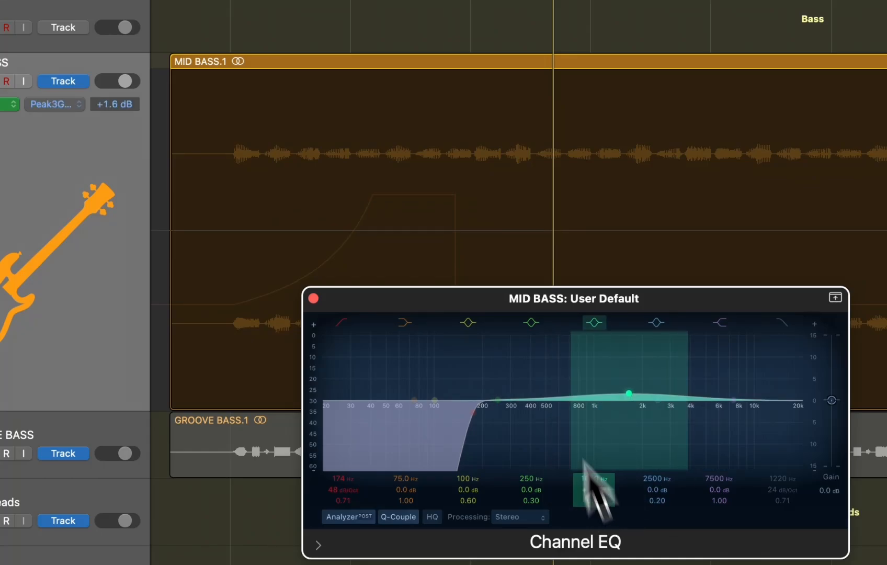
Step: Shape the Peak 3 gain automation with points at +3.8, -1.3 and +4.3 dB around bars 20 to 21, and close the EQ
drag(501, 226, 529, 184)
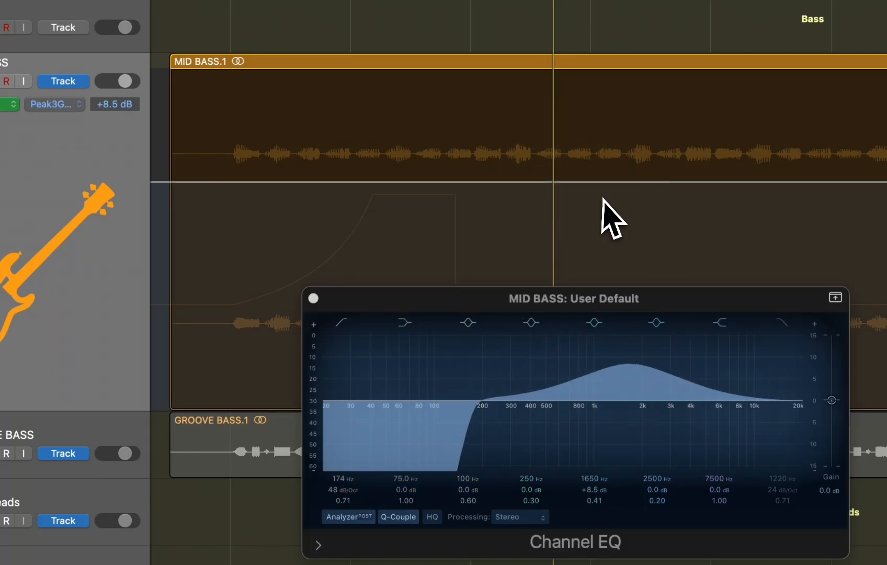
drag(605, 183, 482, 215)
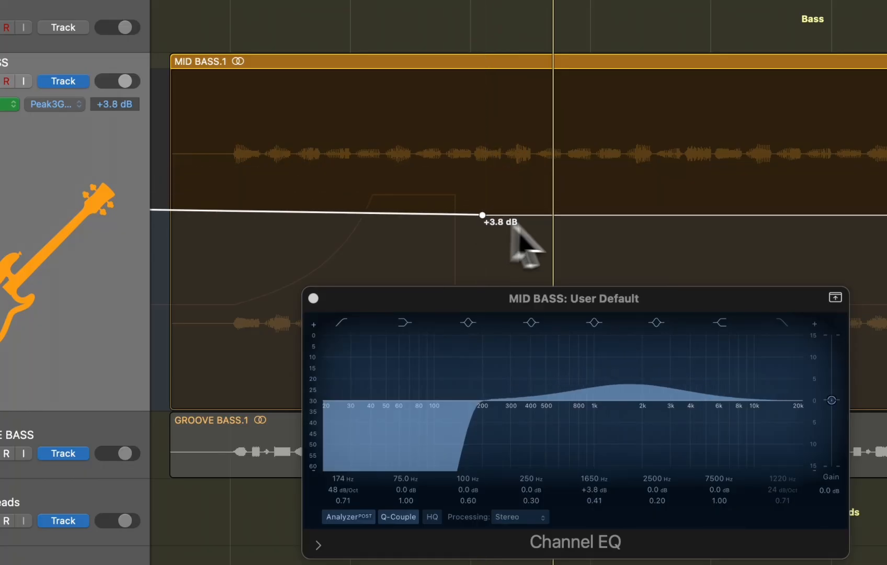
drag(539, 214, 652, 210)
click(313, 298)
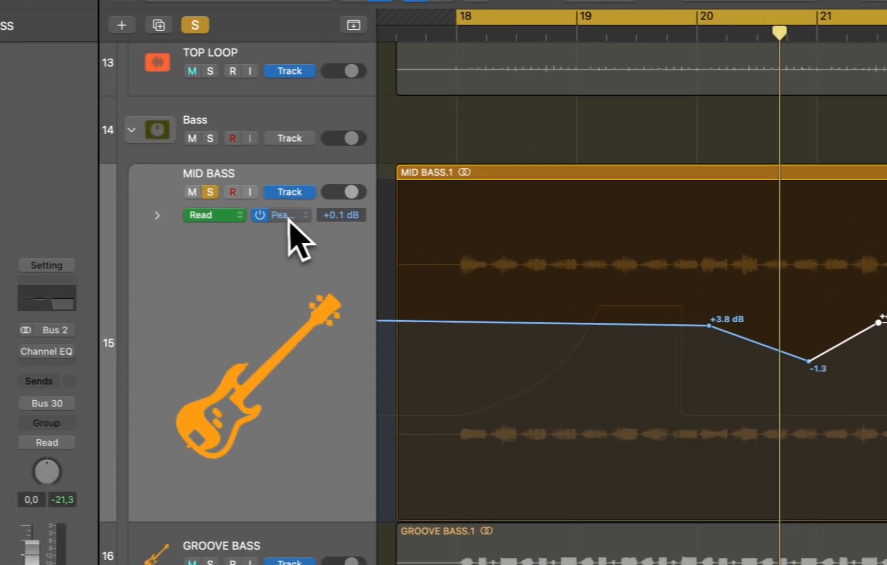
Step: Switch the MID BASS lane back to Low Cut Frequency and expand the track to show Peak 3 Gain in a separate lane
click(144, 199)
click(225, 180)
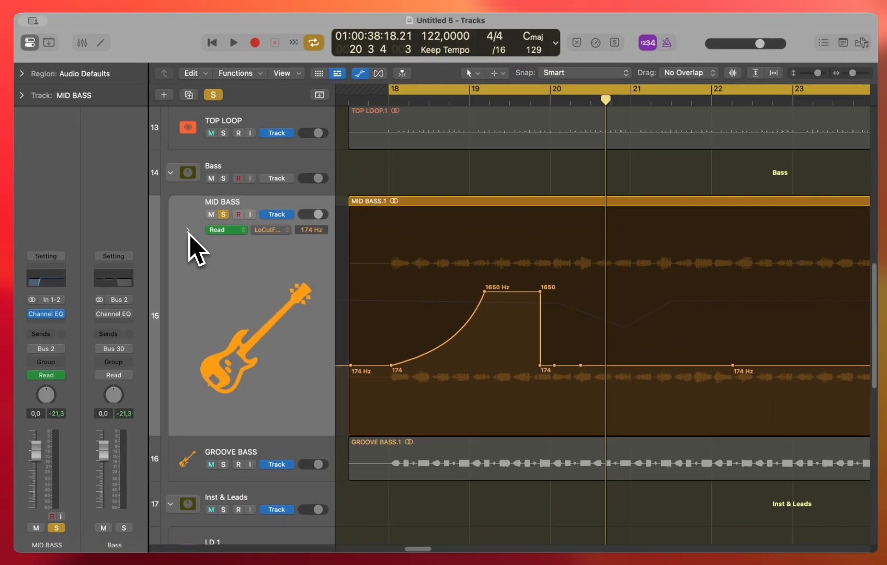
click(193, 231)
scroll(234, 355, down, 4)
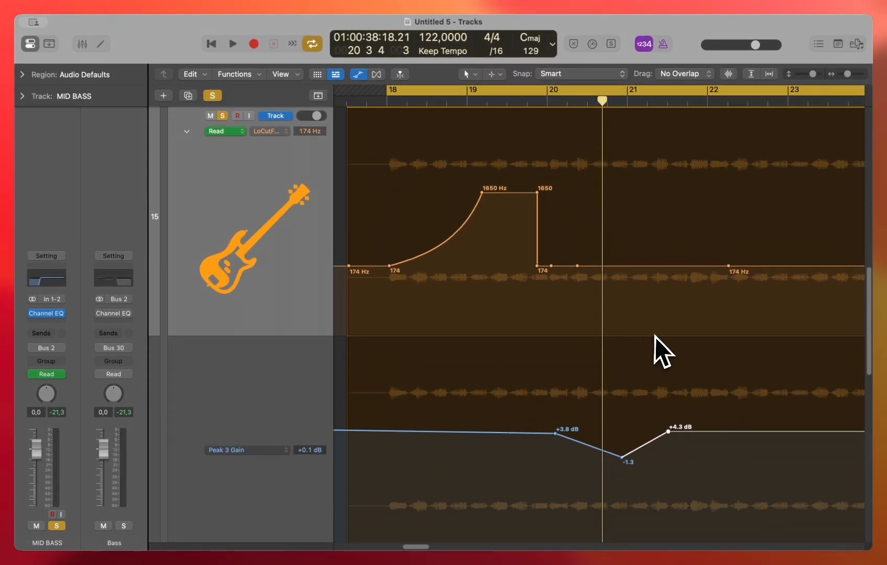
Step: Hide the automation lanes and zoom out to show the whole arrangement
scroll(540, 389, down, 10)
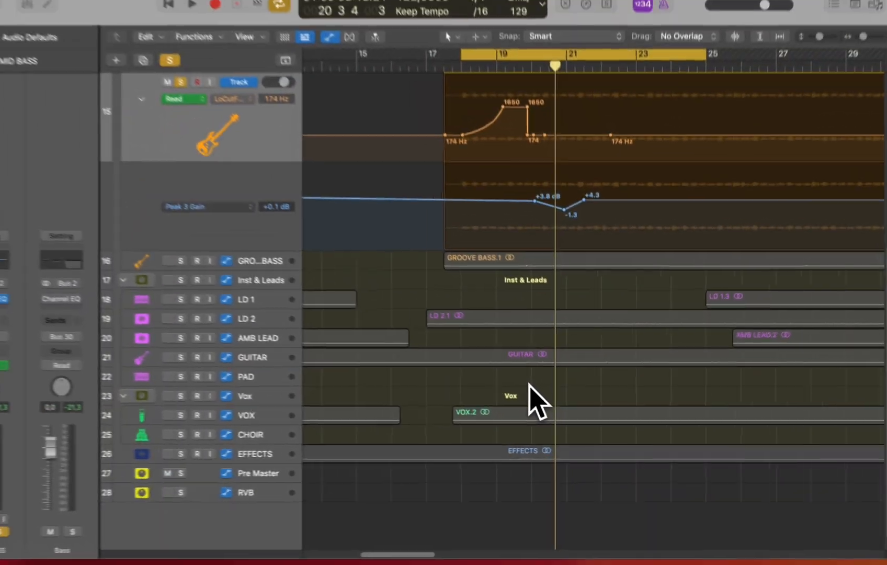
key(a)
scroll(555, 302, down, 10)
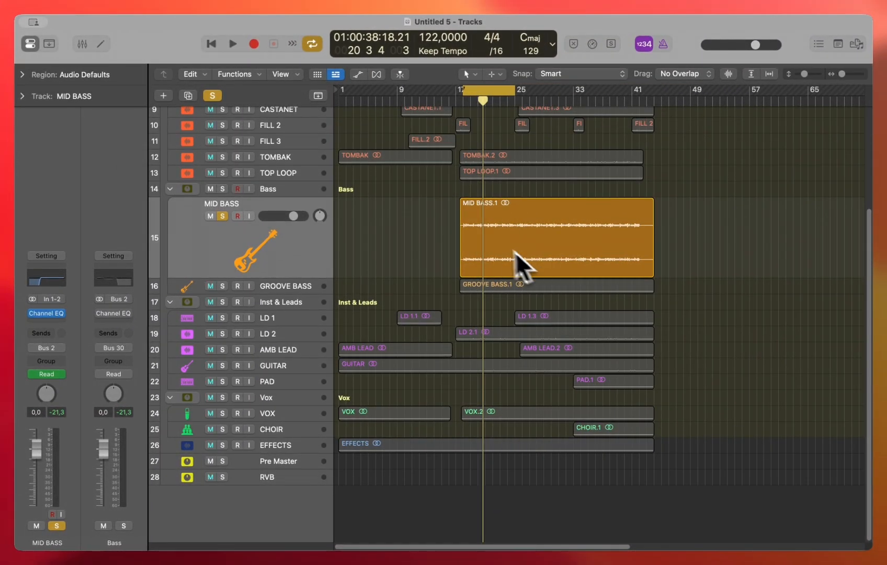
Step: Show track automation and collapse the separate Peak 3 Gain lane of the MID BASS track
key(a)
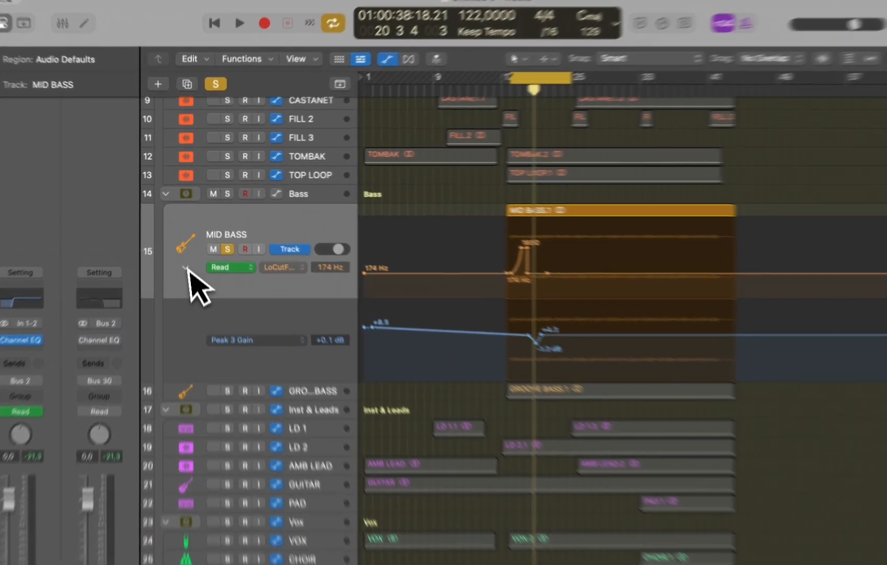
click(186, 253)
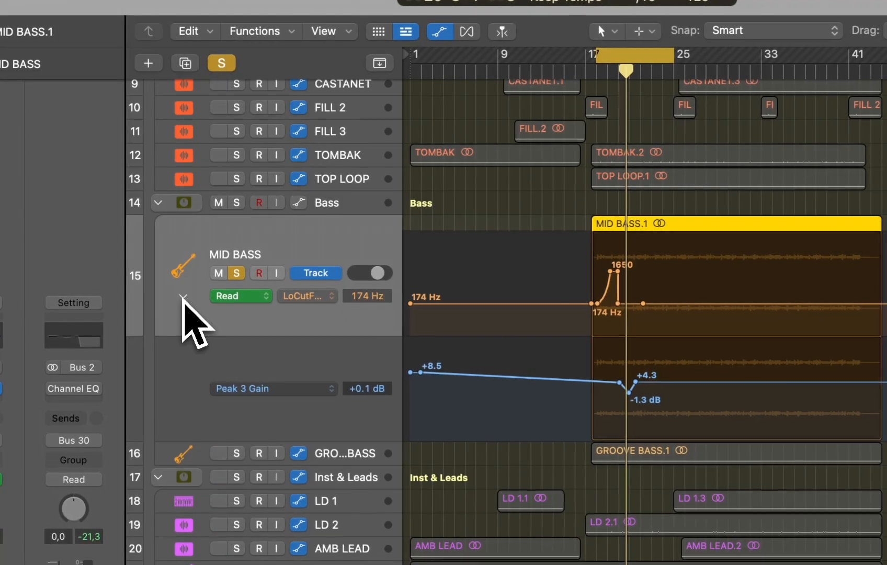
click(183, 297)
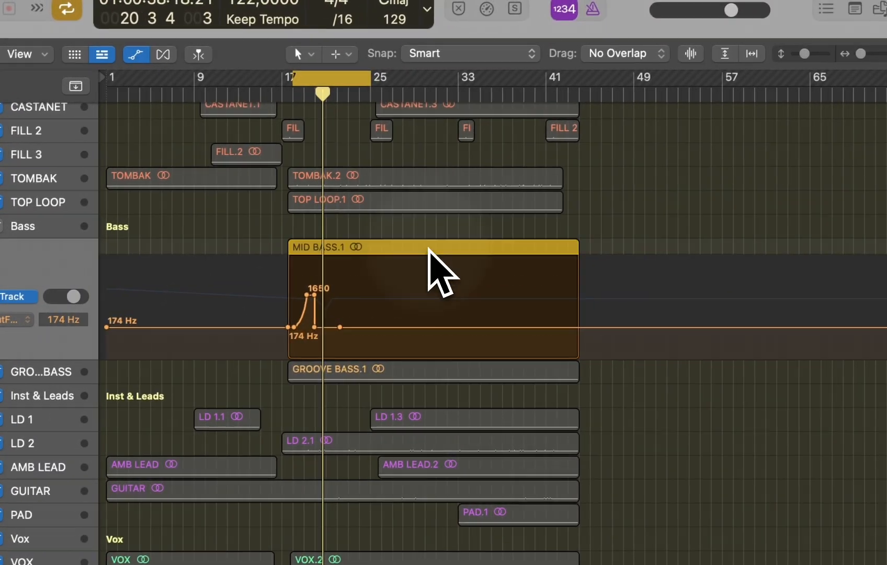
Step: Move the MID BASS region to 48 3 1 1 together with its track automation data, and undo the move
drag(738, 229, 886, 251)
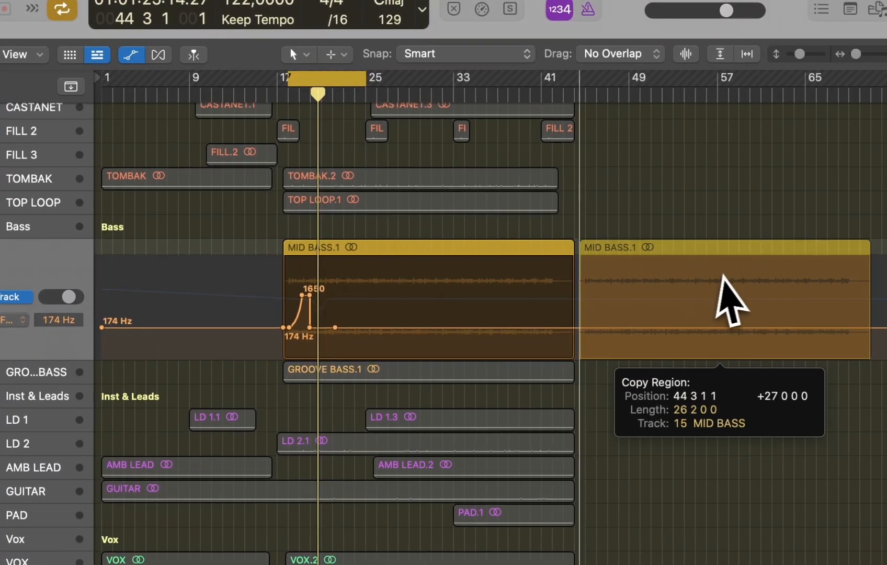
drag(721, 275, 756, 264)
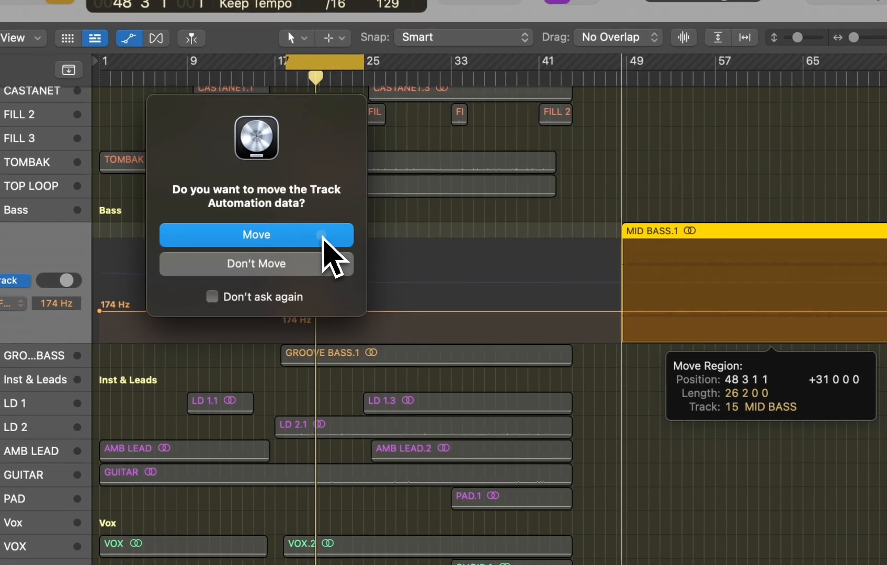
click(306, 245)
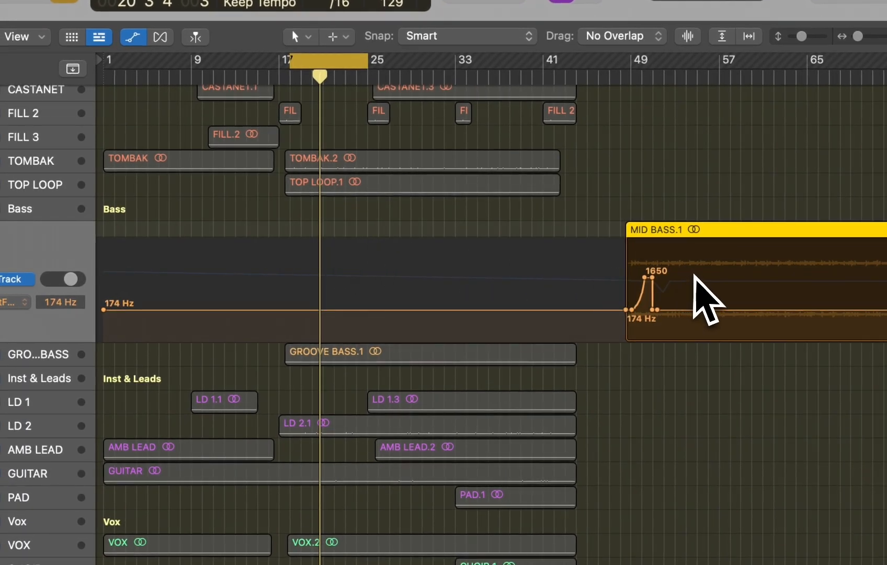
key(super+z)
Step: Copy the MID BASS region to 48 3 1 1 together with its automation data, and undo the copy
drag(385, 233, 734, 259)
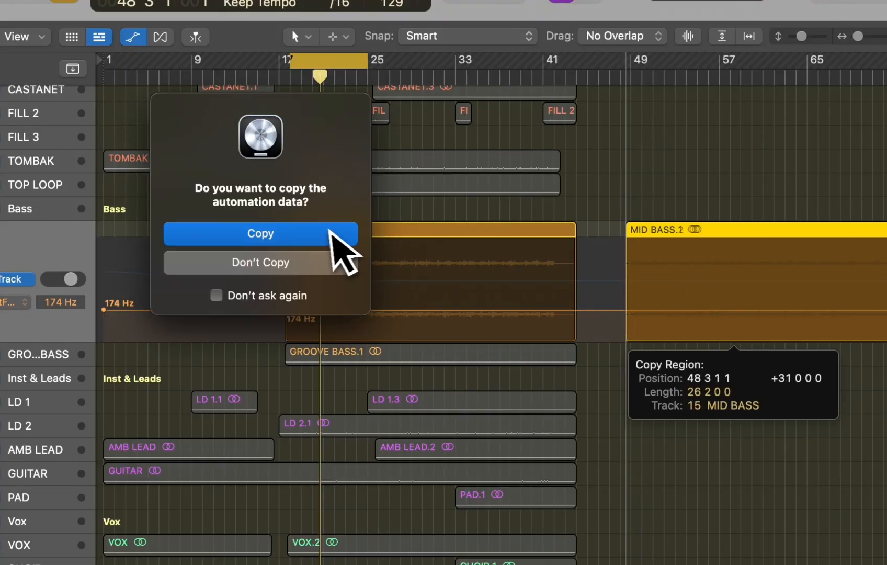
click(329, 231)
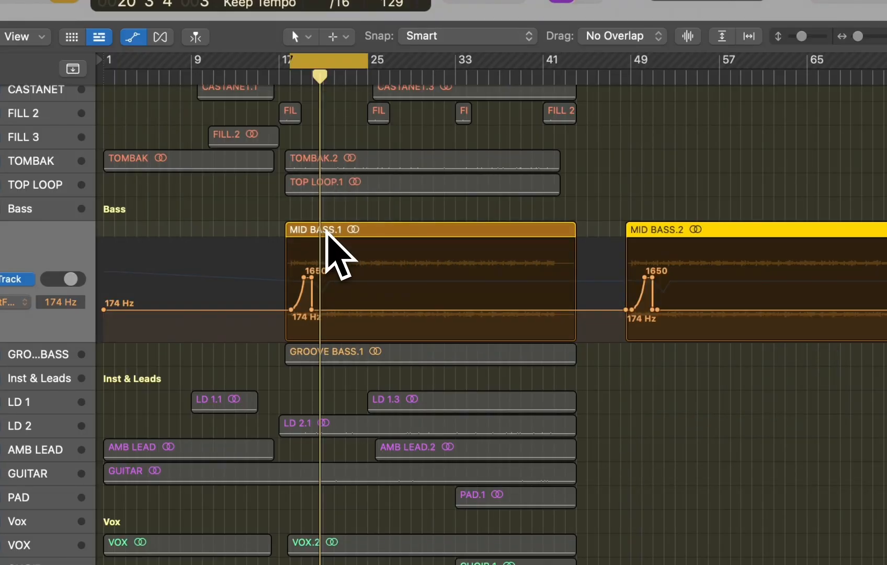
key(super+z)
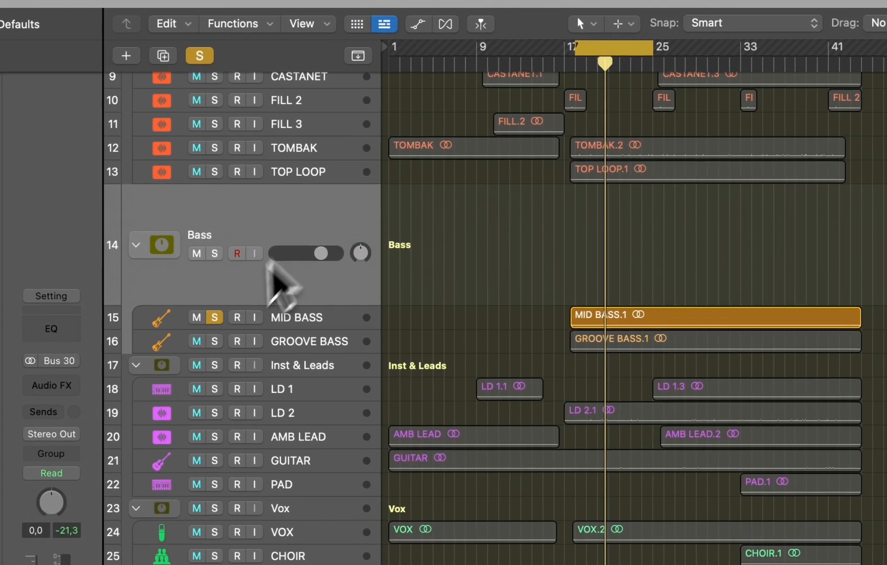
Step: Draw a freehand Low Cut Frequency curve on the Bass track over about bars 17 to 34, peaking around 1430 and 1520 Hz
key(a)
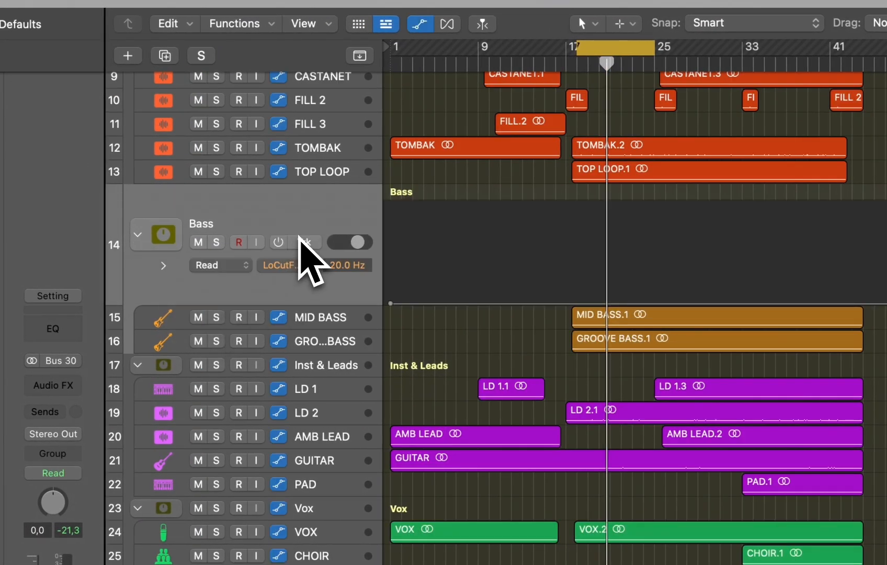
mouse_move(574, 300)
mouse_down()
mouse_move(637, 280)
mouse_move(712, 274)
mouse_move(752, 309)
mouse_up()
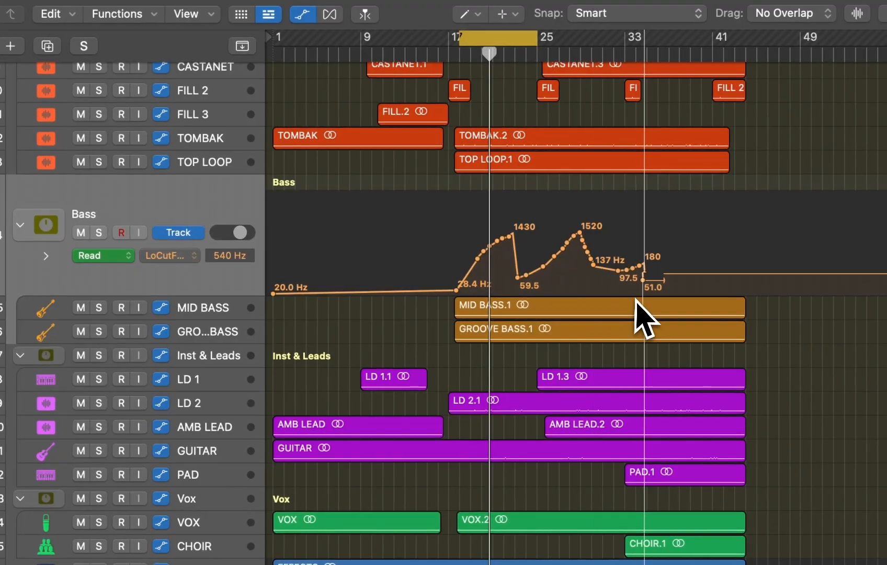
drag(635, 299, 636, 298)
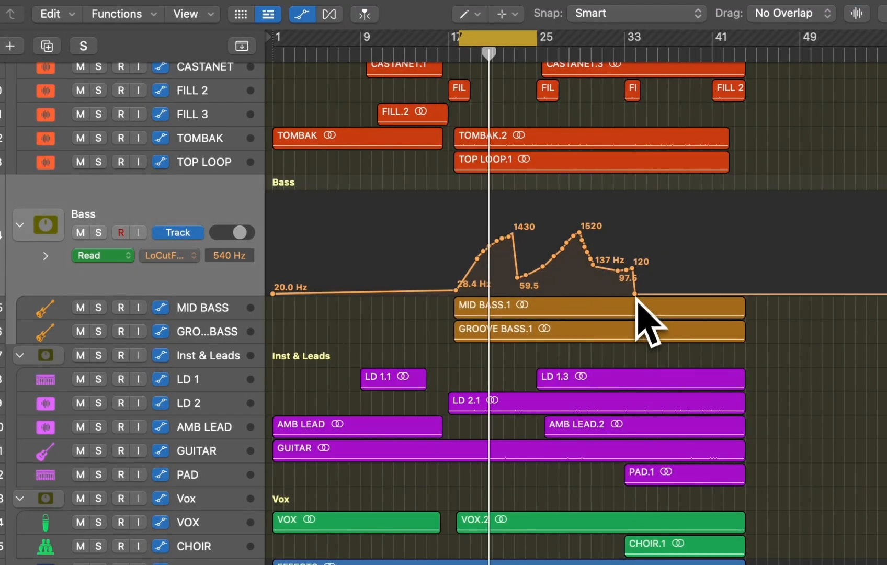
key(t)
key(t)
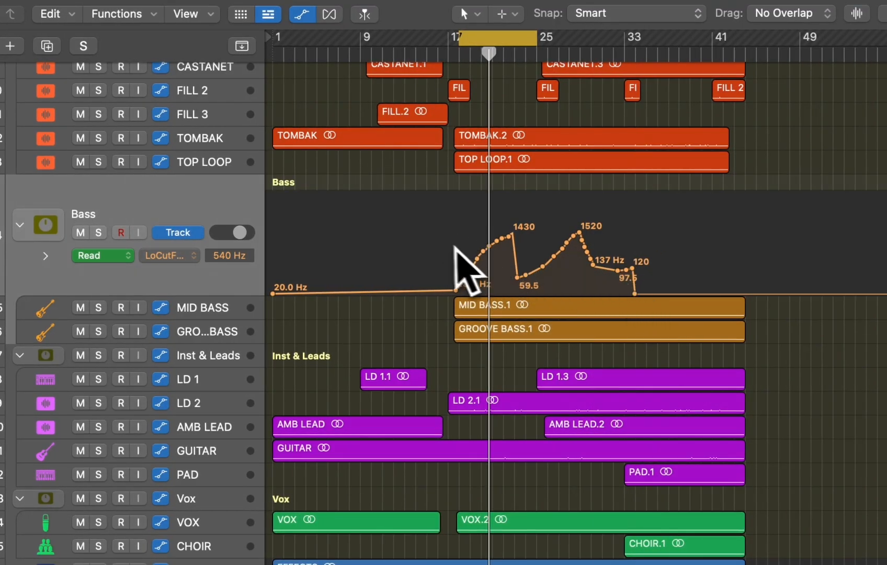
Step: Select the drawn automation points on the Bass track, clear the selection and frame the curve closely
mouse_move(454, 246)
mouse_down()
mouse_move(634, 267)
mouse_move(663, 241)
mouse_up()
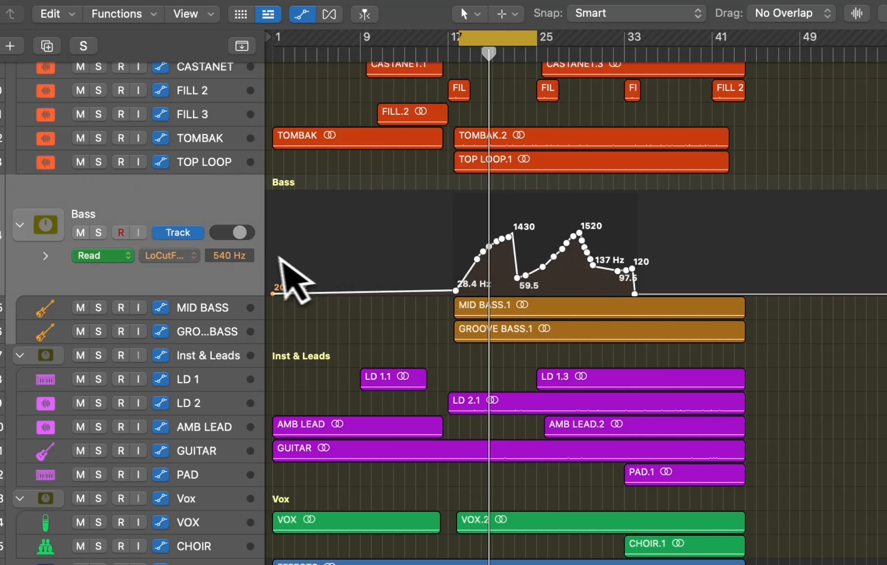
click(459, 236)
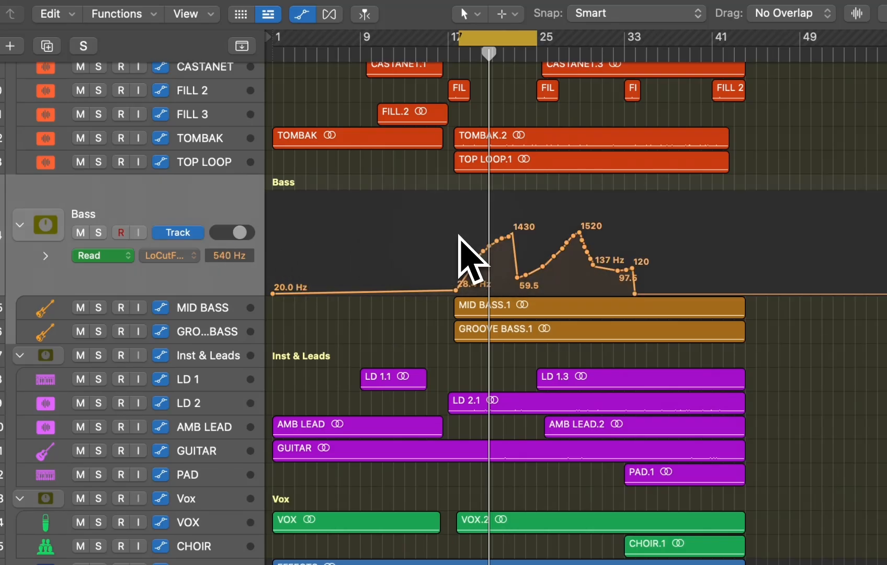
scroll(460, 235, up, 5)
scroll(461, 235, down, 6)
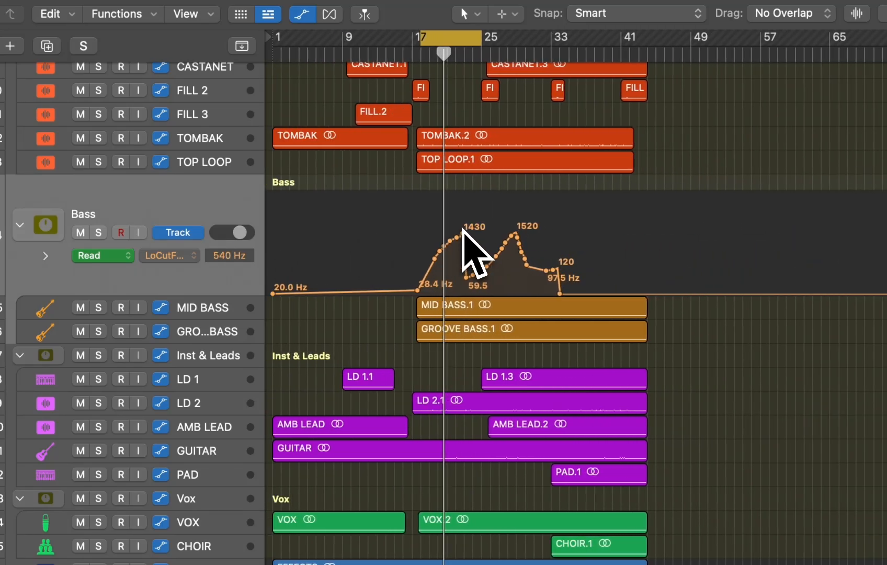
scroll(463, 233, up, 1)
scroll(462, 231, up, 3)
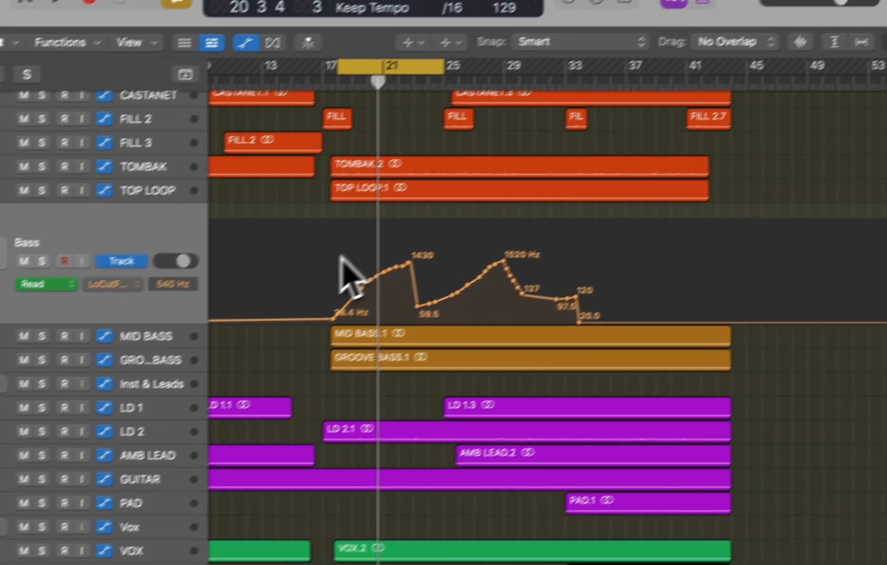
Step: Copy the Bass automation curve as a marquee range, paste it at bar 45, and undo the paste
drag(392, 238, 638, 260)
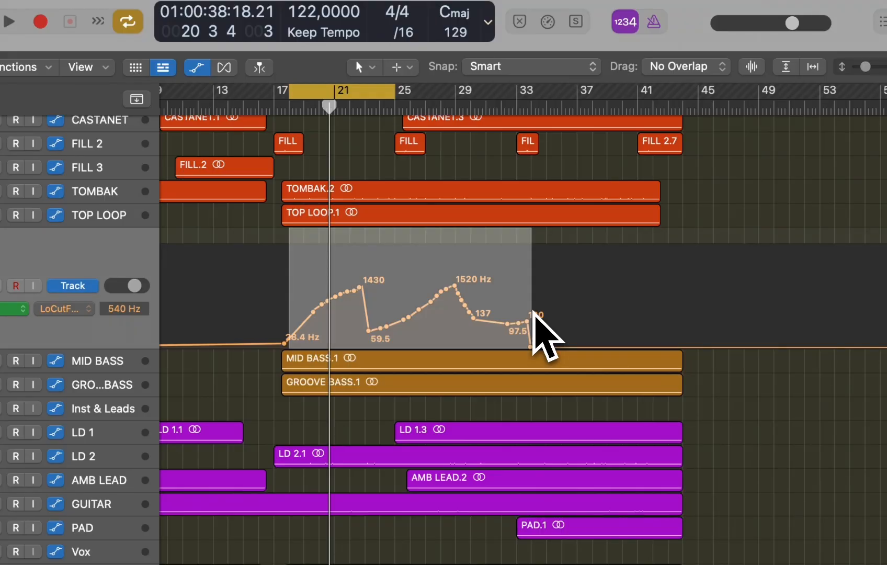
click(691, 316)
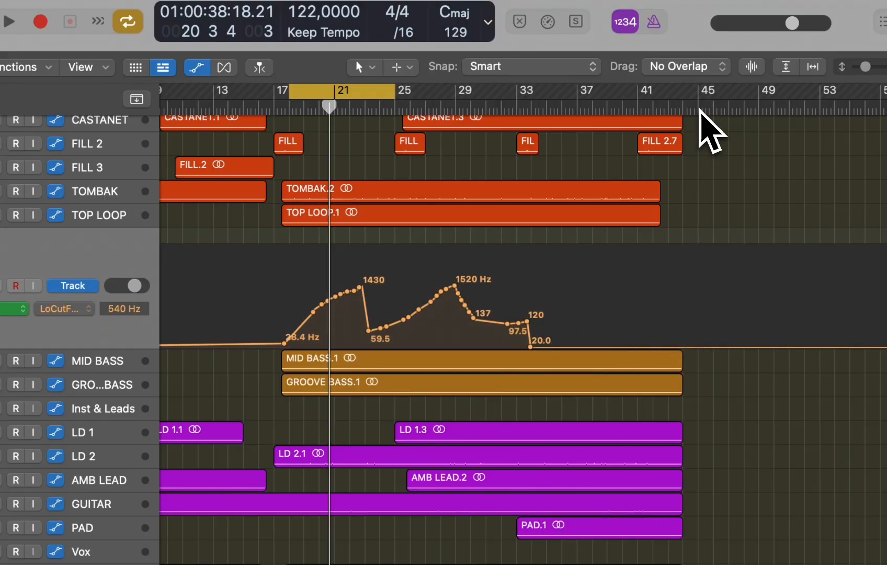
click(699, 107)
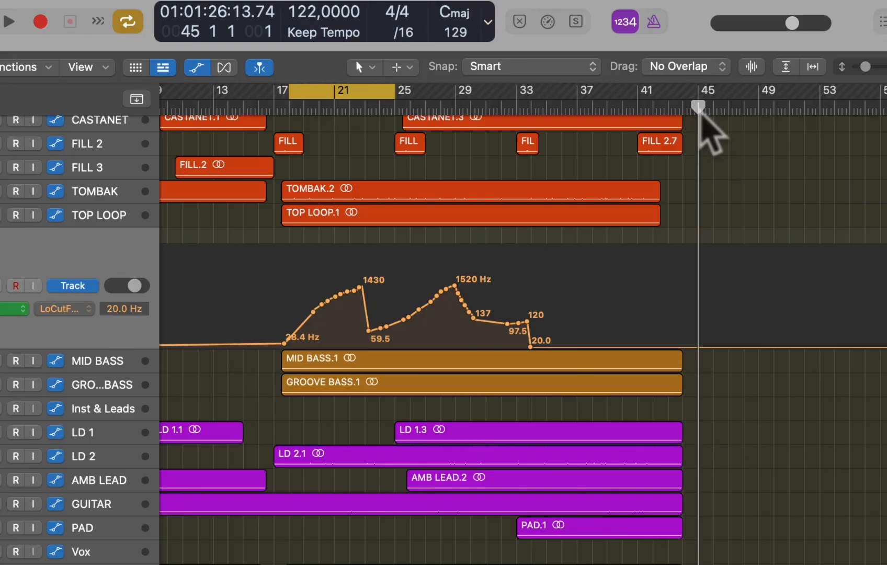
key(super+v)
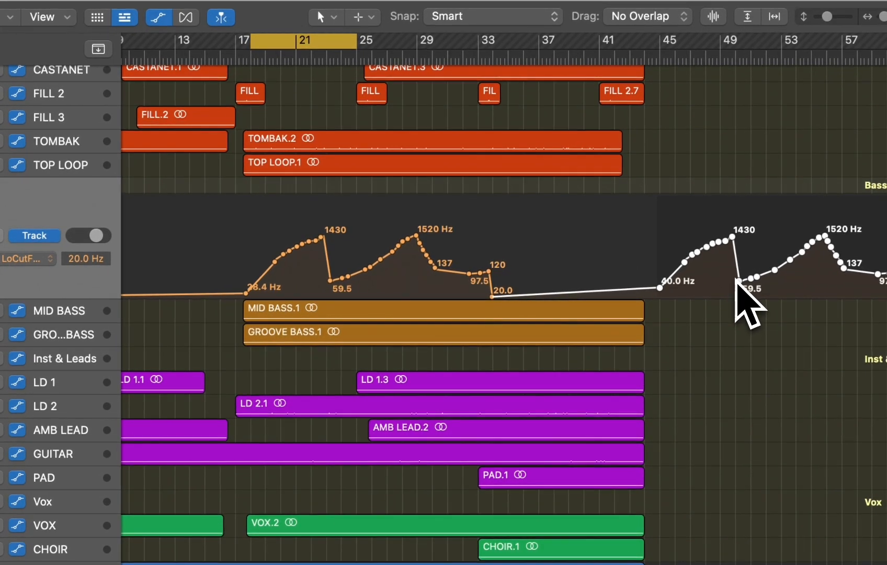
key(super+z)
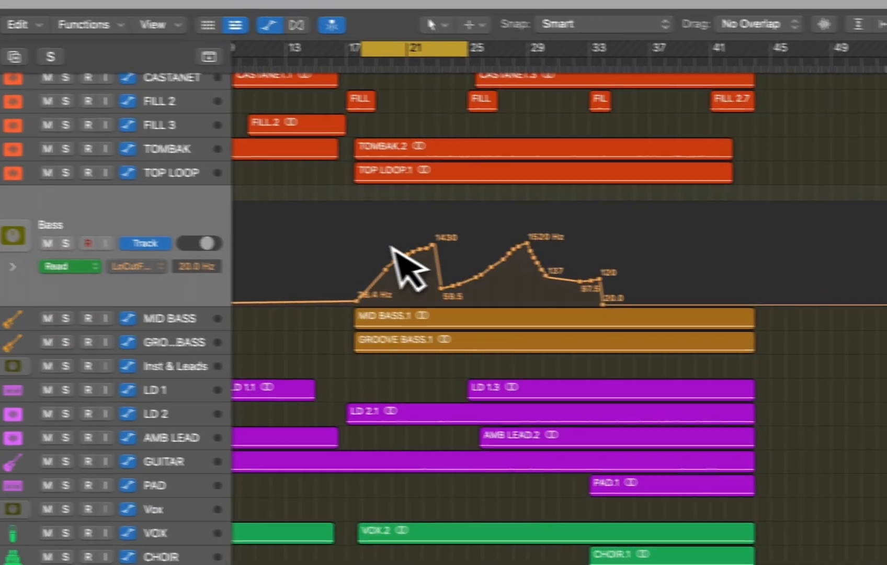
Step: Create an empty region on the Bass track at bar 18, extend it to 8 bars, and compare it with the automation curve
key(a)
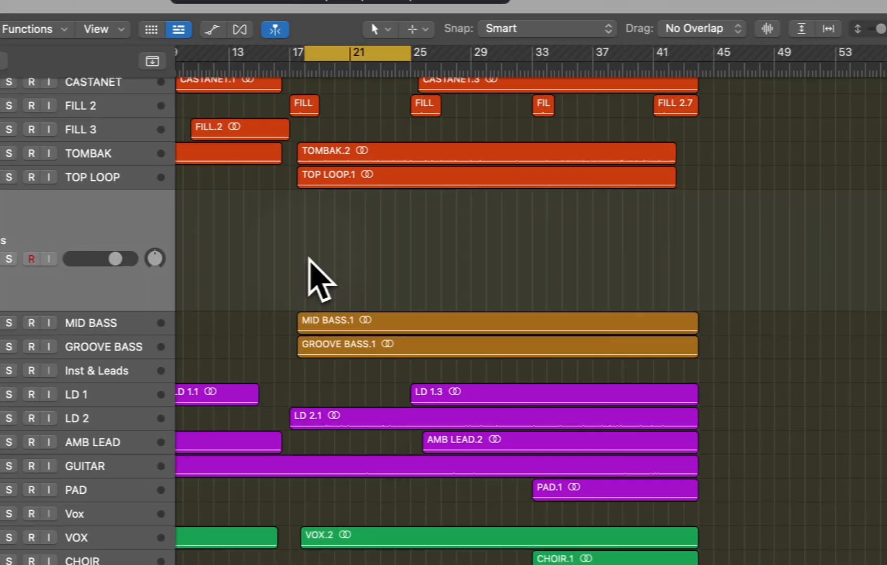
right_click(309, 257)
click(392, 259)
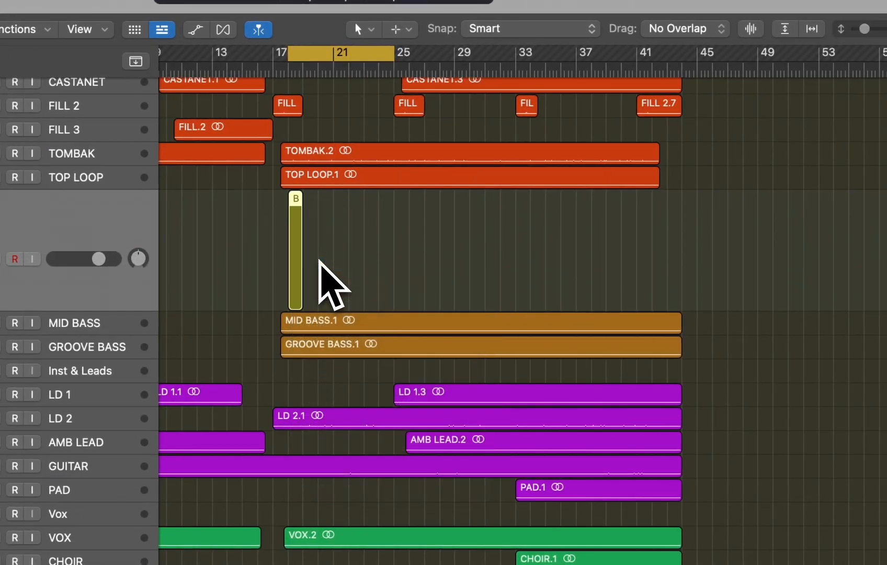
drag(302, 307, 408, 307)
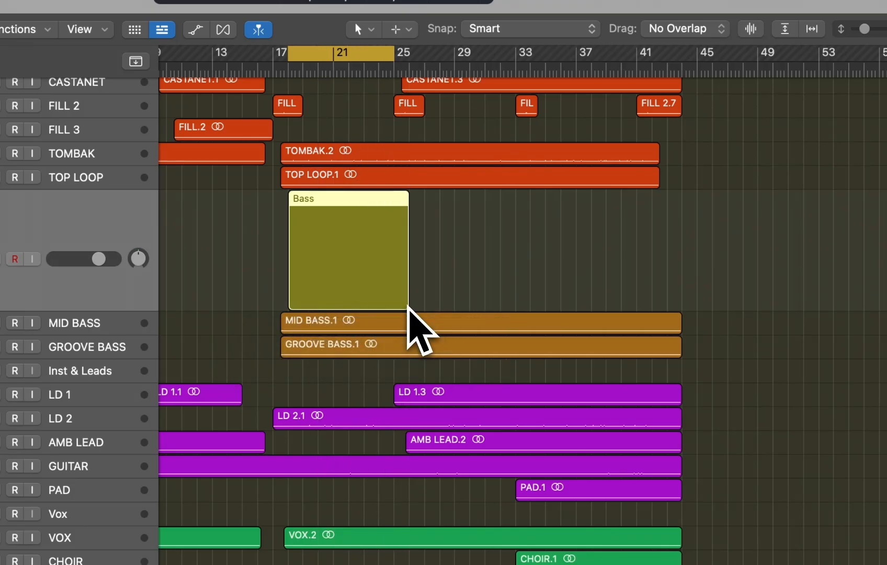
key(a)
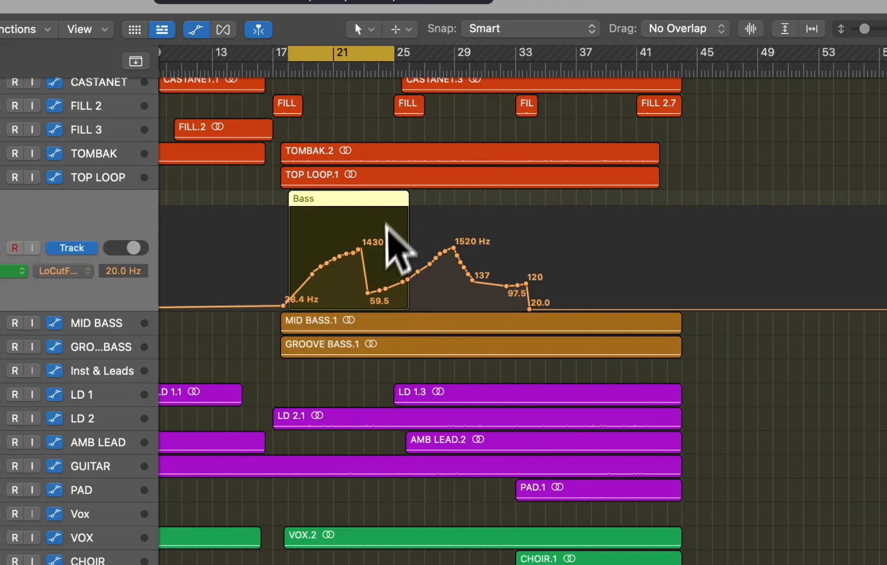
key(a)
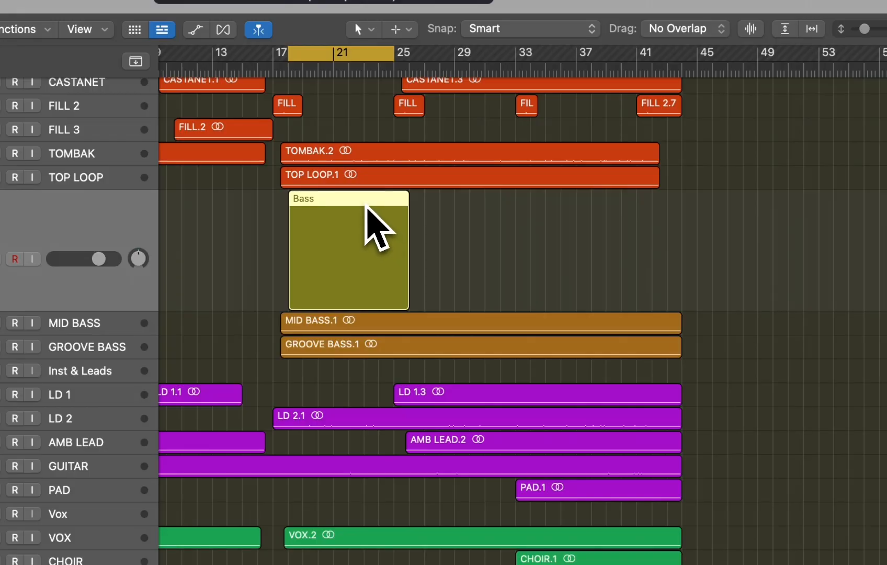
Step: Move the empty Bass region to 45 1 1 1 with its track automation, check the relocated curve, and undo the move
drag(366, 207, 727, 247)
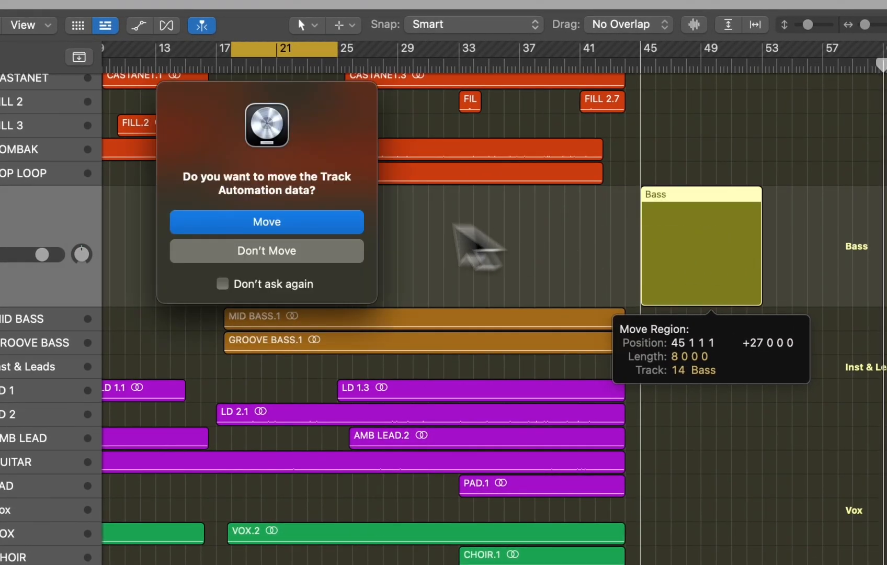
click(336, 221)
key(a)
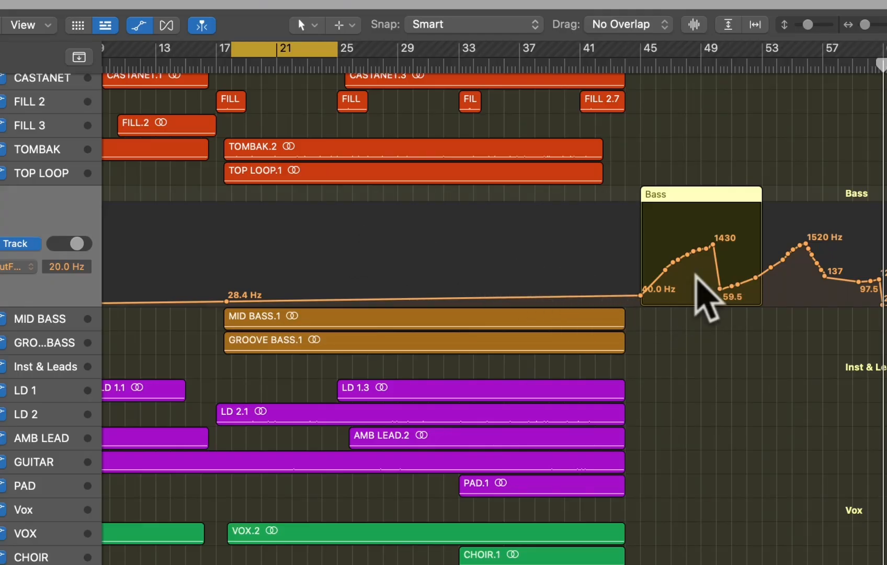
scroll(705, 273, right, 4)
scroll(705, 273, left, 4)
key(super+z)
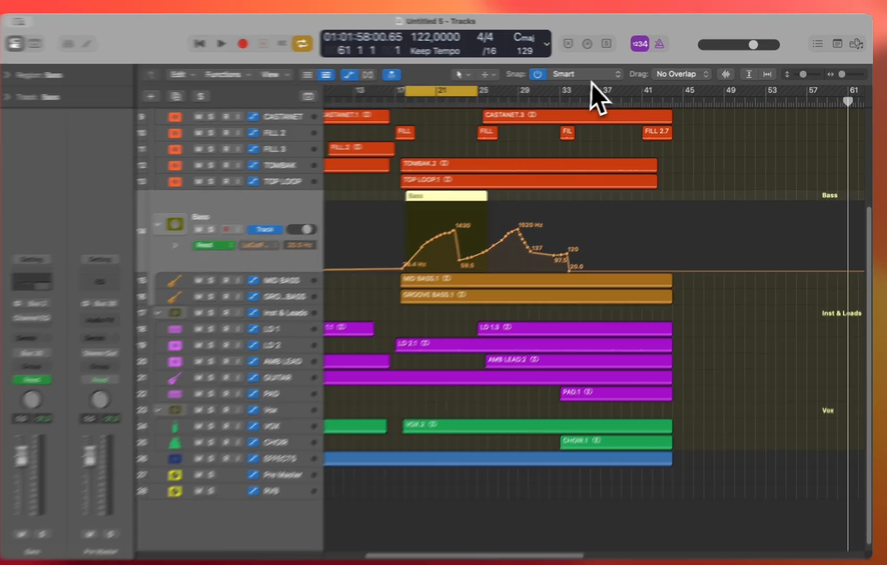
Step: Activate automation snapping in the snap settings
click(591, 79)
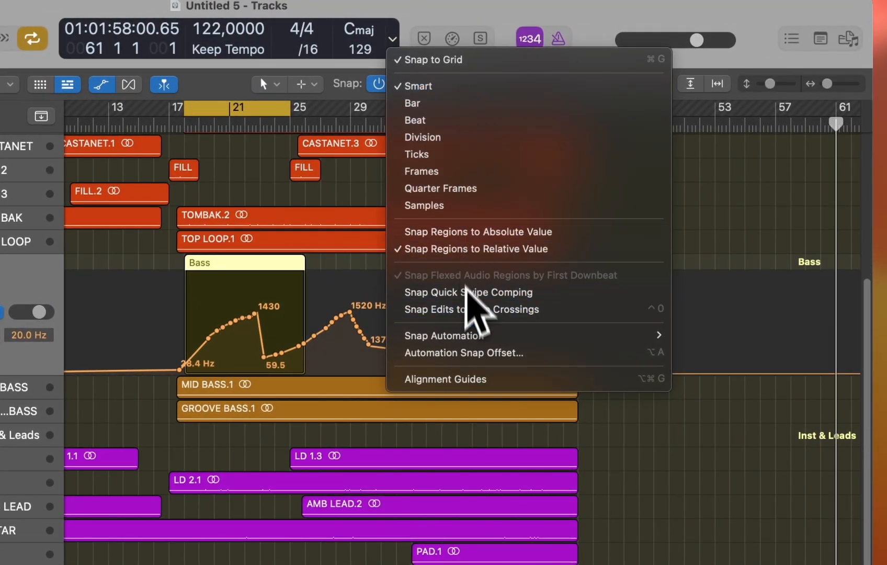
mouse_move(465, 335)
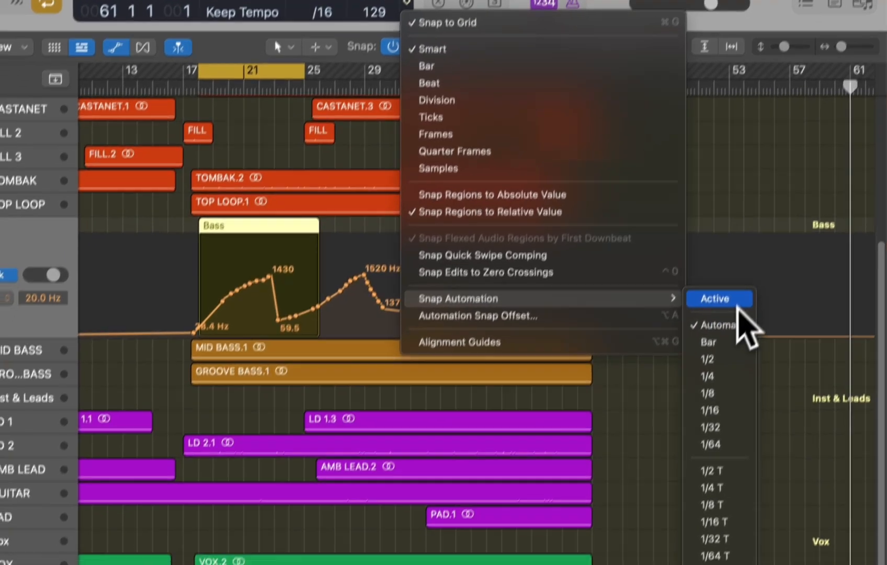
click(703, 335)
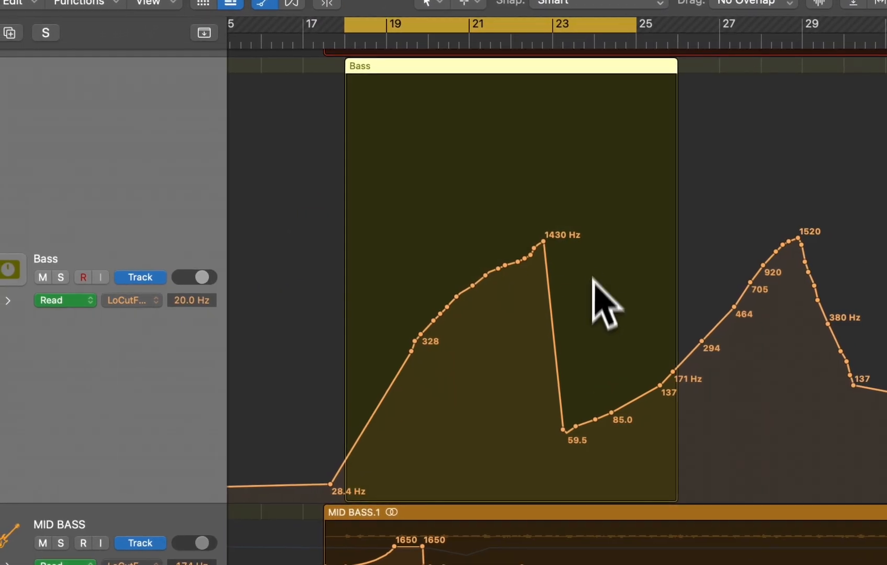
Step: Move the 1430 Hz point of the Bass automation back to about mid-bar 17, then forward to about bar 28
drag(547, 243, 327, 239)
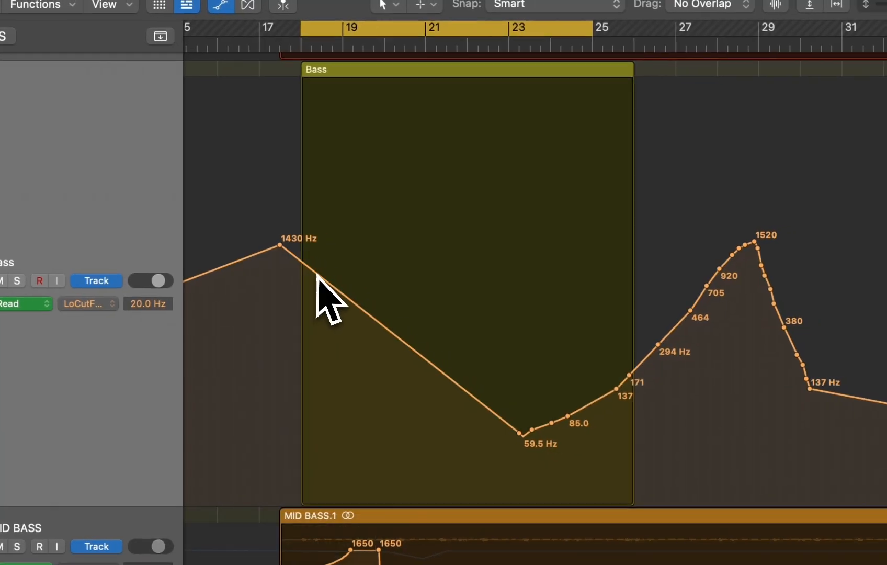
drag(365, 274, 744, 299)
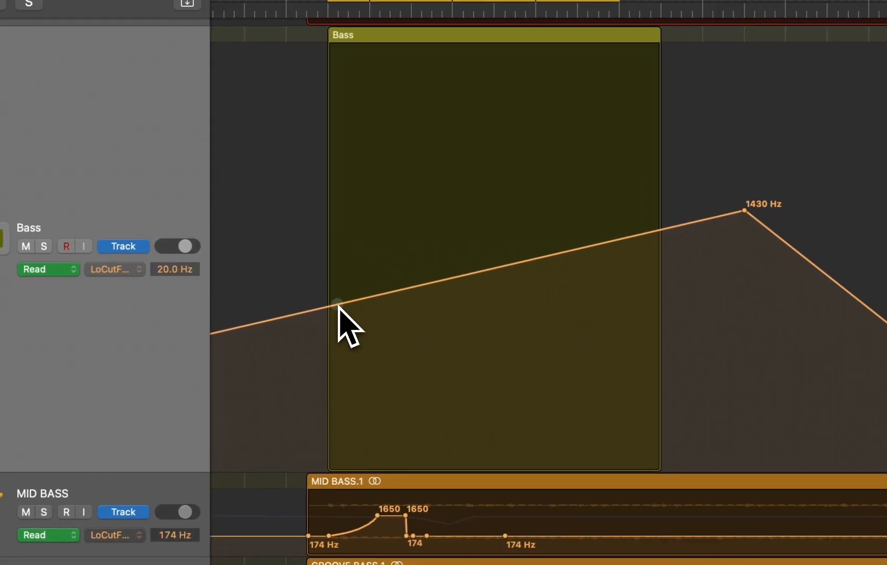
Step: Add a 256 Hz automation point on the Bass track's curve, snapped to the start of bar 18
drag(296, 340, 296, 339)
mouse_move(337, 307)
mouse_down()
mouse_move(568, 307)
mouse_move(662, 320)
mouse_move(289, 320)
mouse_move(362, 320)
mouse_move(342, 325)
mouse_up()
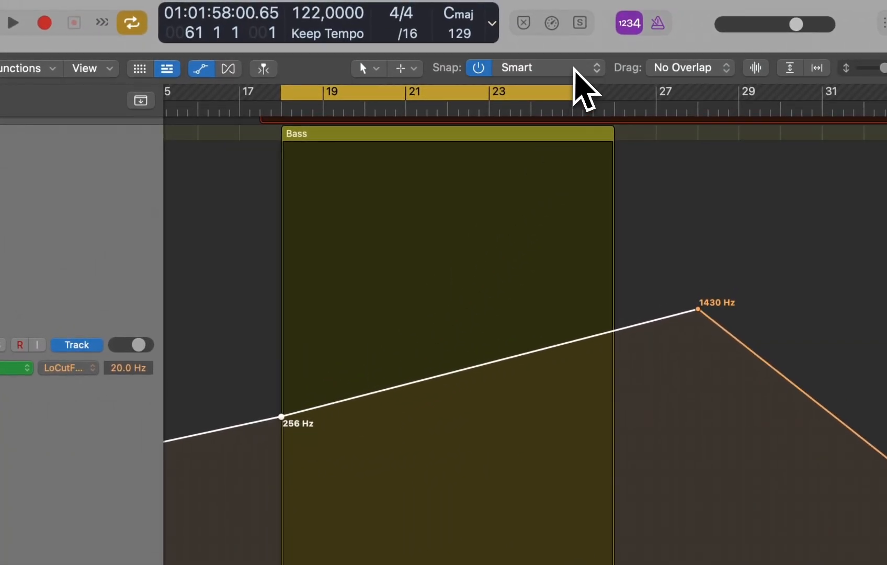
Step: Deactivate automation snapping and move the 256 Hz Bass point freely to 145 Hz late in bar 19
click(585, 48)
mouse_move(680, 320)
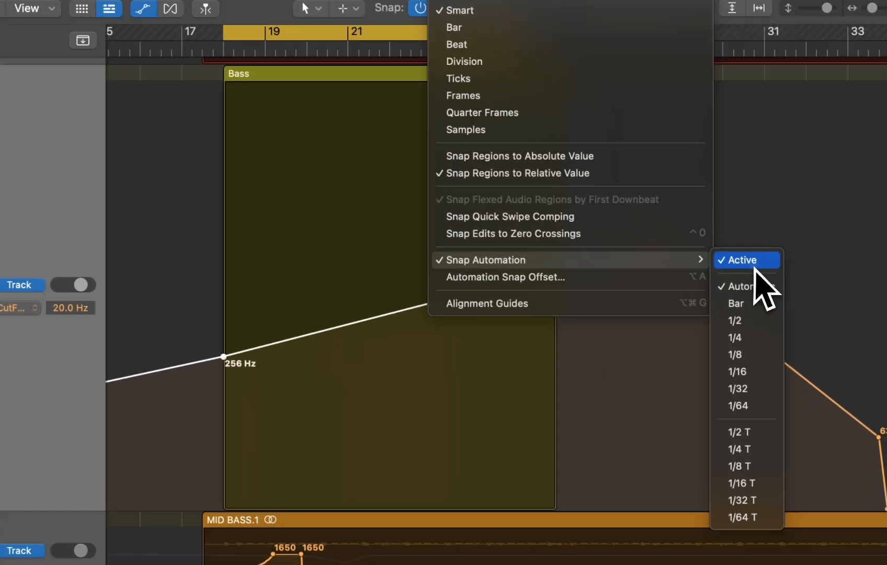
click(754, 266)
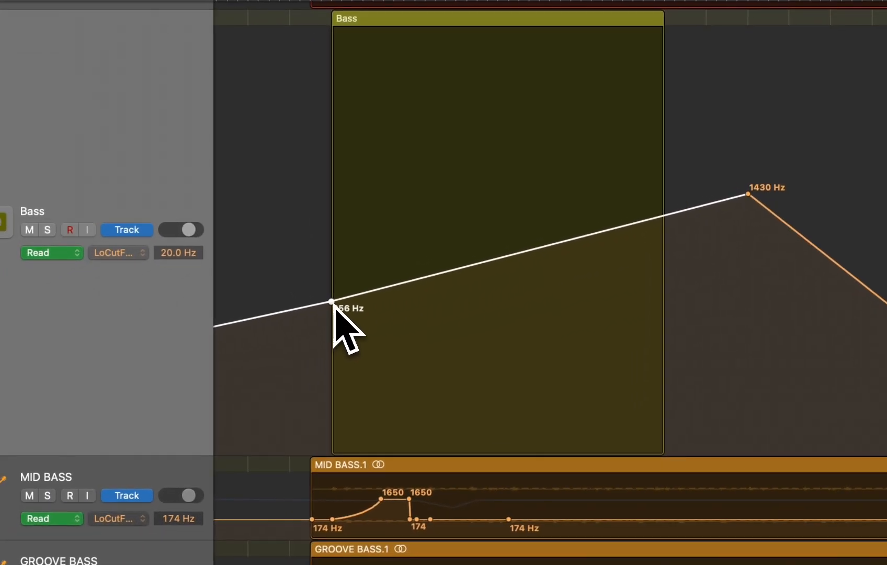
drag(334, 301, 407, 336)
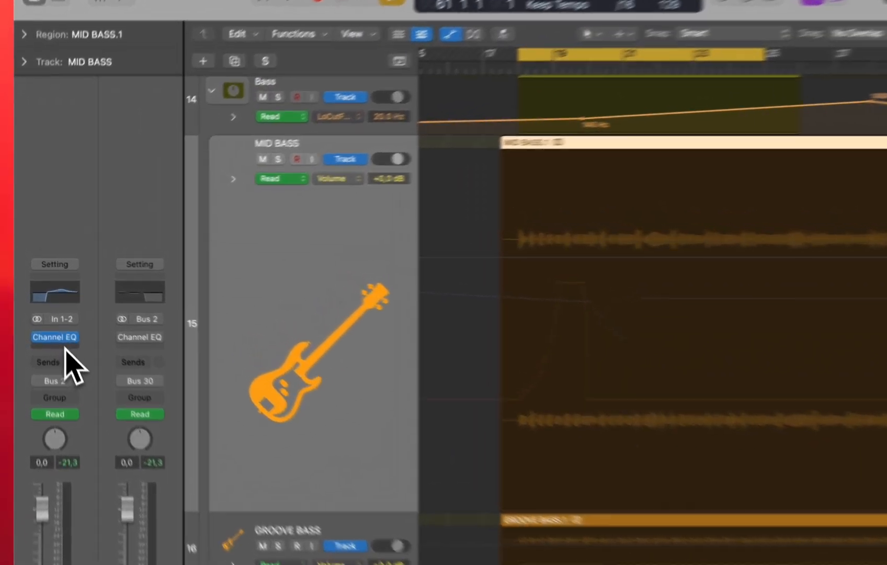
Step: Insert the Maag EQ4 plug-in after the Channel EQ on the MID BASS track and place its window higher up
click(51, 321)
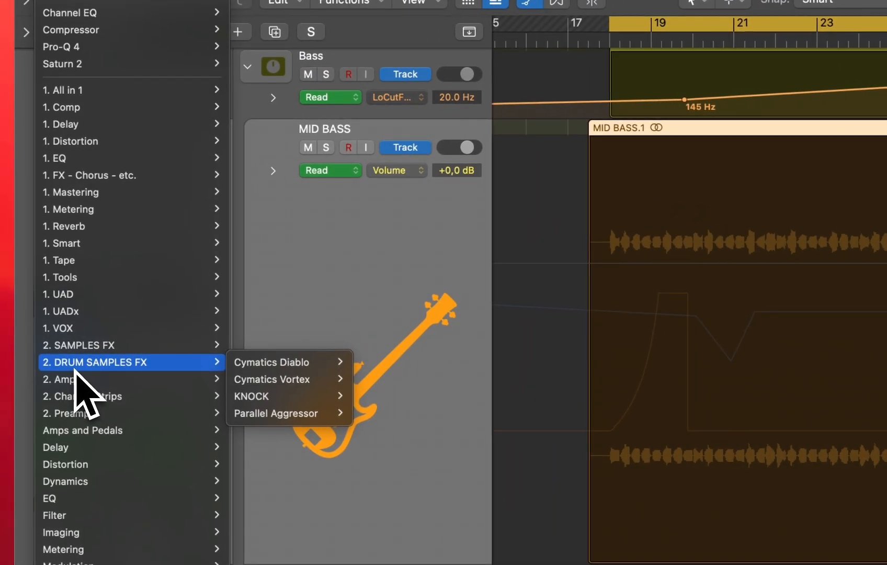
mouse_move(147, 130)
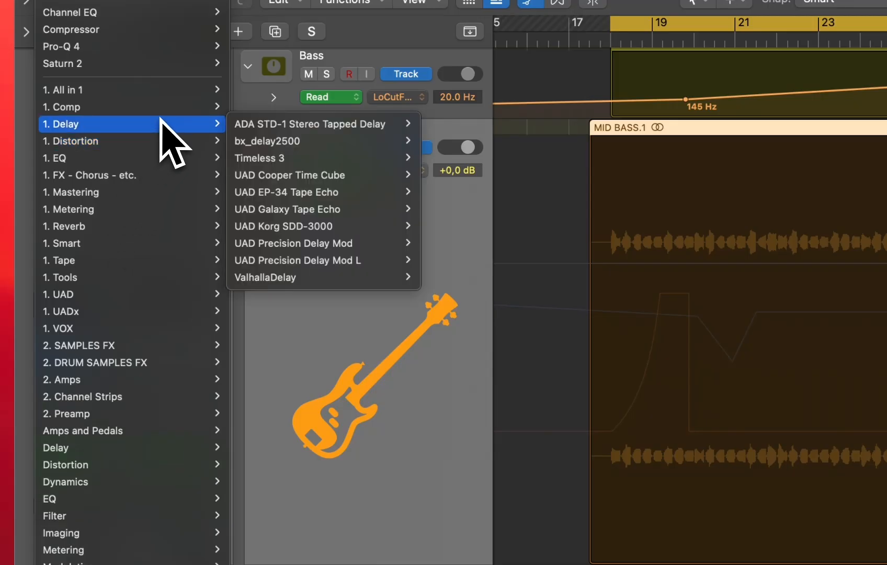
mouse_move(145, 158)
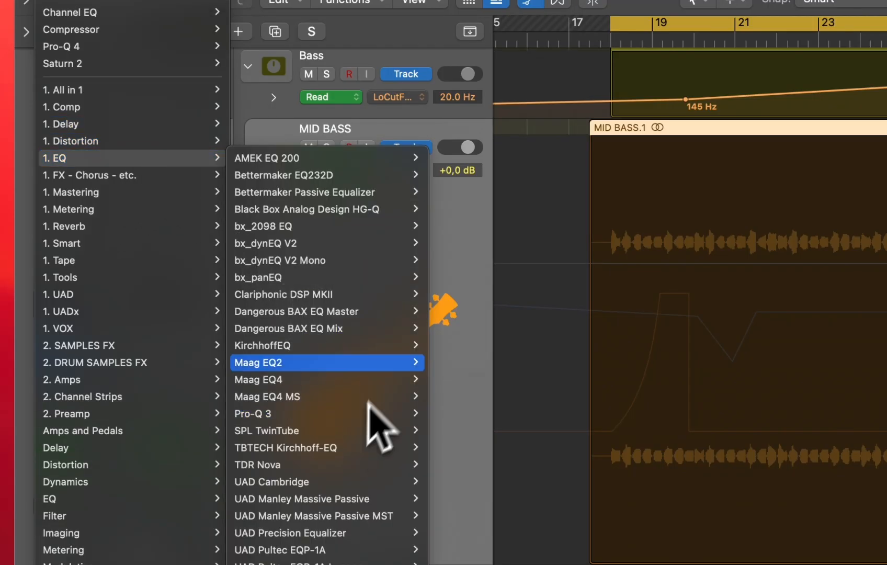
mouse_move(384, 388)
click(475, 383)
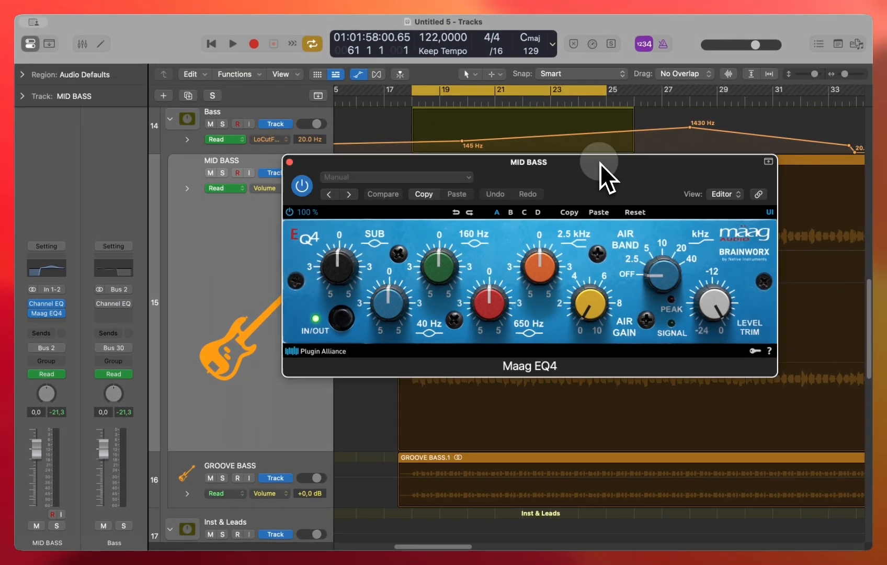
drag(600, 163, 646, 113)
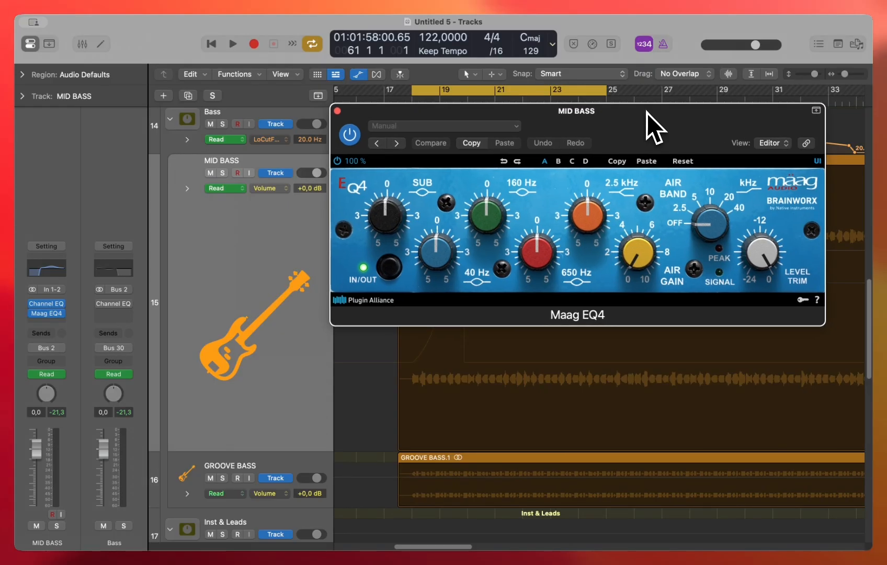
Step: Show the Smart Controls for the MID BASS track together with their inspector
key(b)
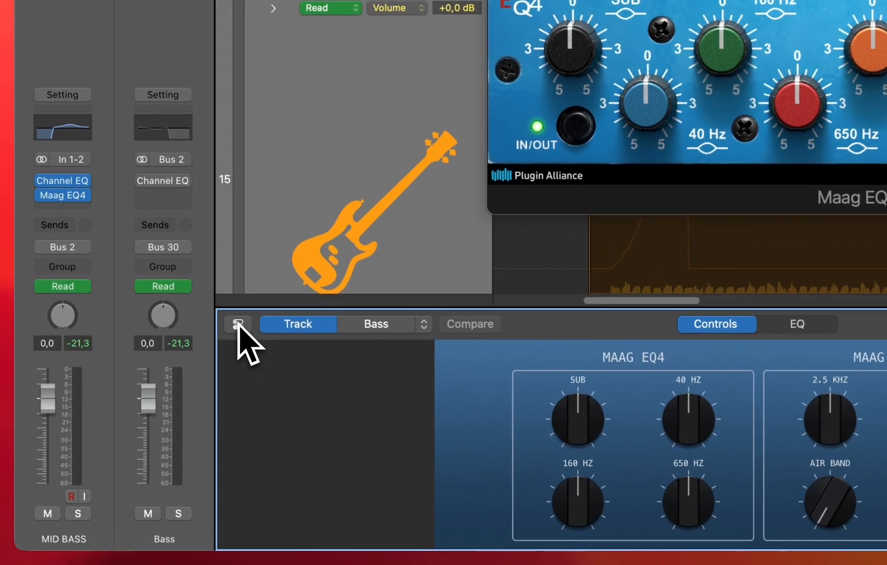
click(238, 324)
click(239, 325)
click(238, 325)
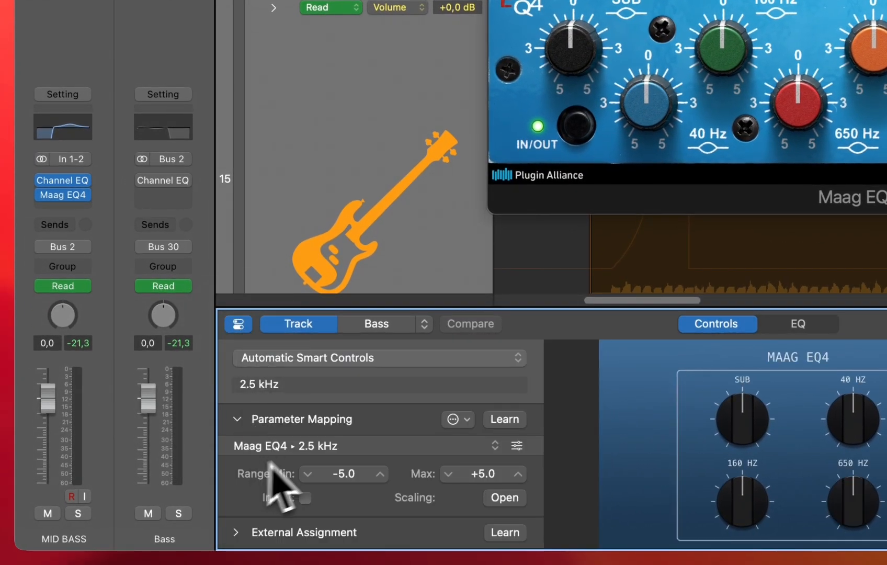
click(239, 326)
click(238, 326)
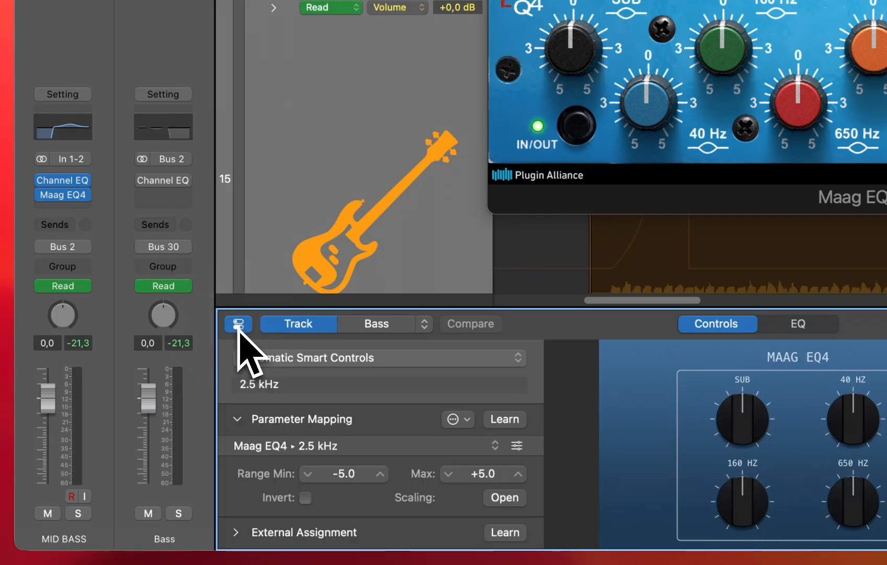
Step: Select the 2.5 kHz Smart Control knob and examine which Maag EQ4 parameters it can be mapped to
click(428, 445)
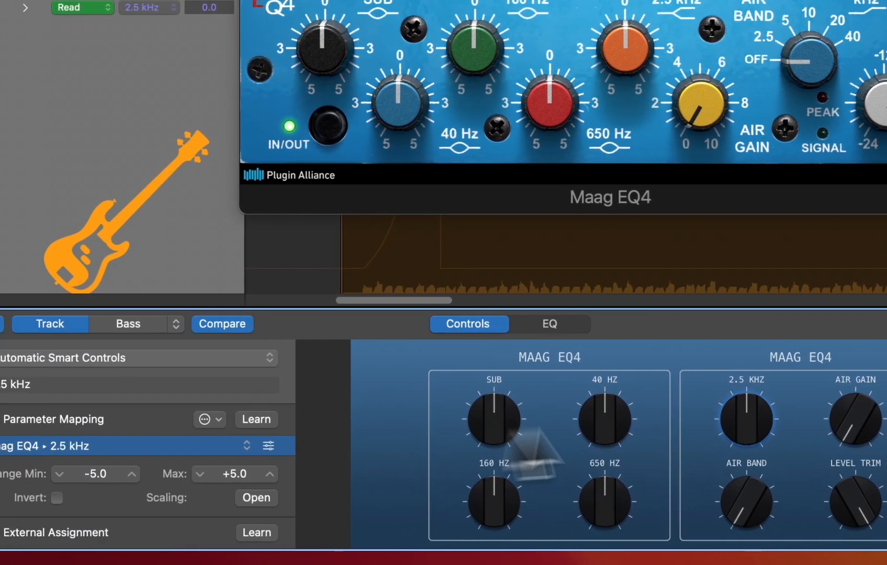
click(667, 413)
mouse_move(707, 413)
mouse_down()
mouse_move(708, 381)
mouse_move(700, 410)
mouse_up()
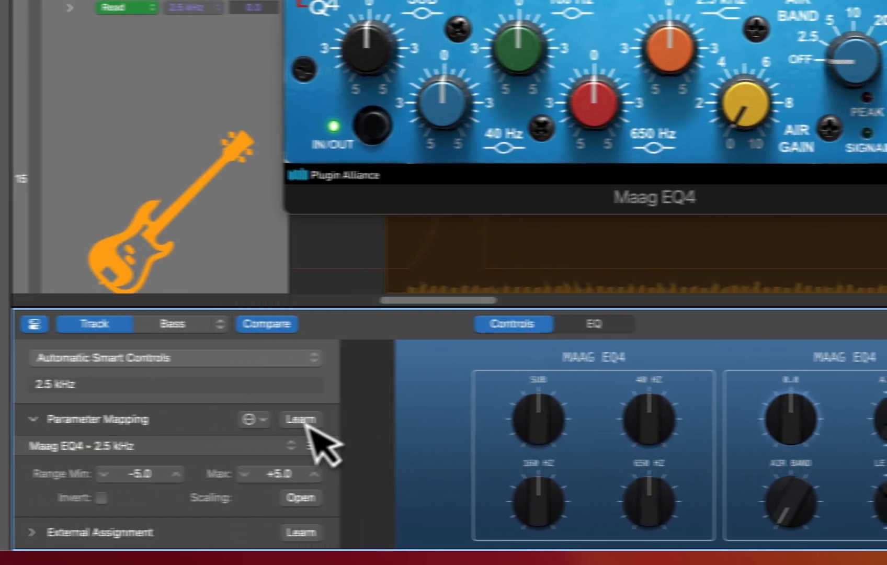
click(191, 445)
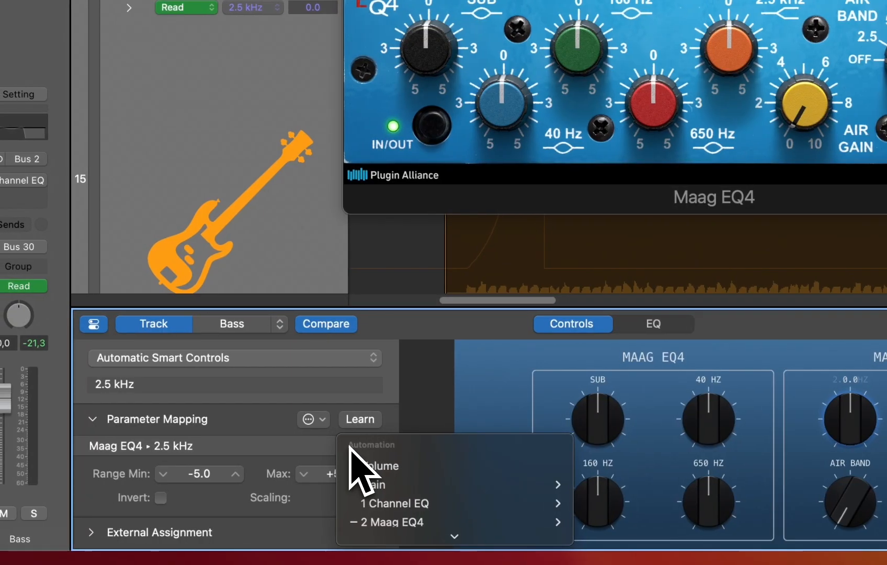
mouse_move(497, 523)
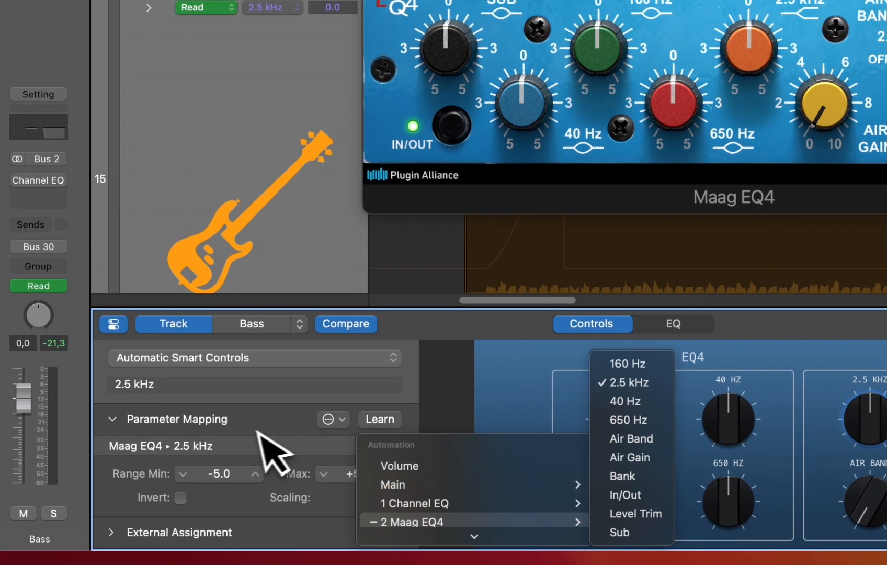
click(233, 432)
Step: Add a second mapping to the 2.5 kHz knob and assign it to the Maag EQ4 650 Hz parameter
click(352, 419)
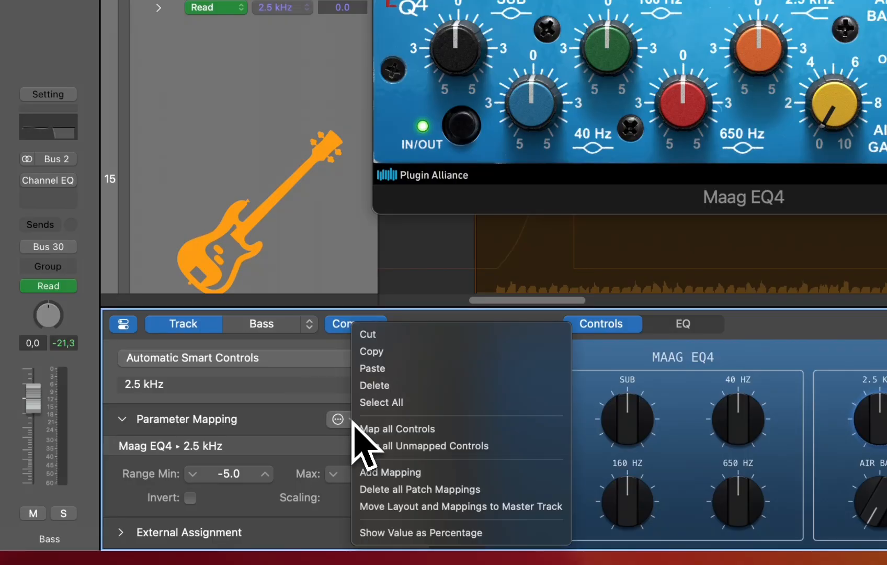
click(398, 473)
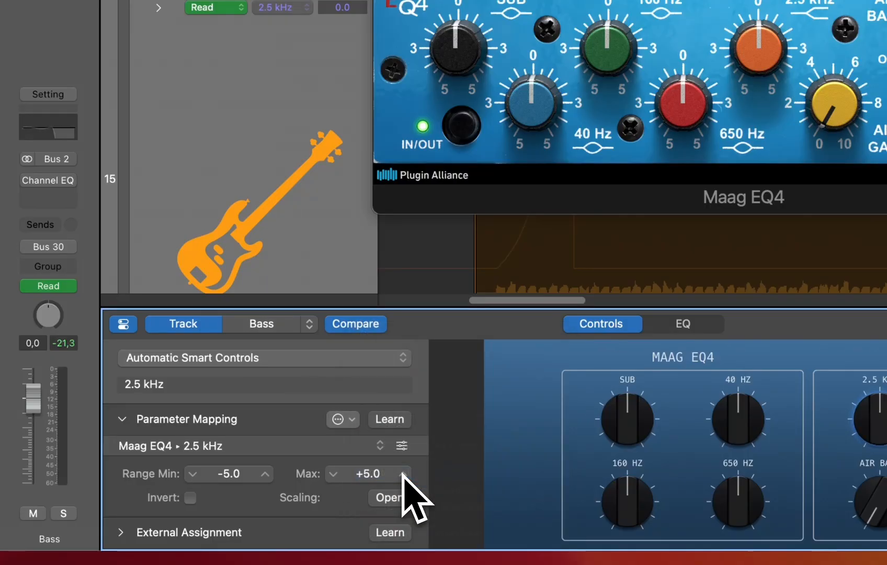
scroll(285, 410, down, 1)
click(367, 448)
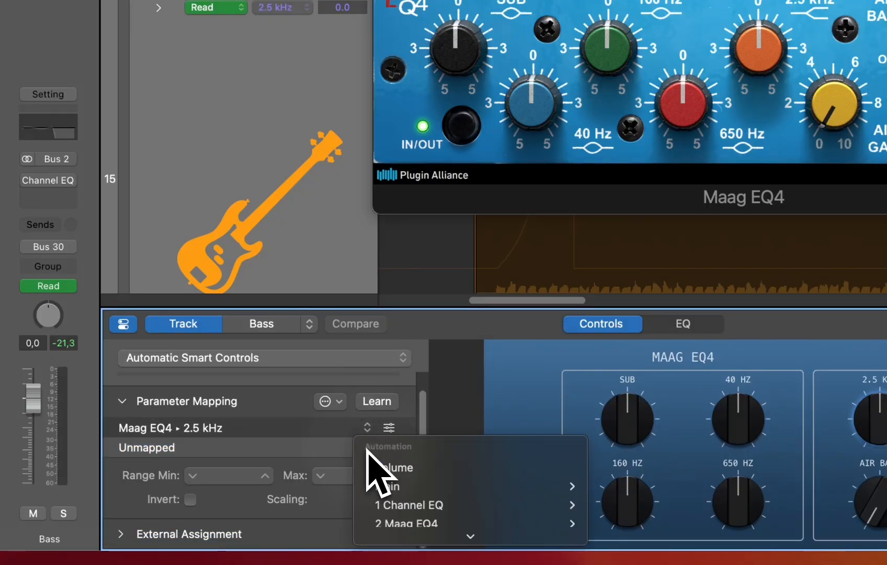
mouse_move(558, 448)
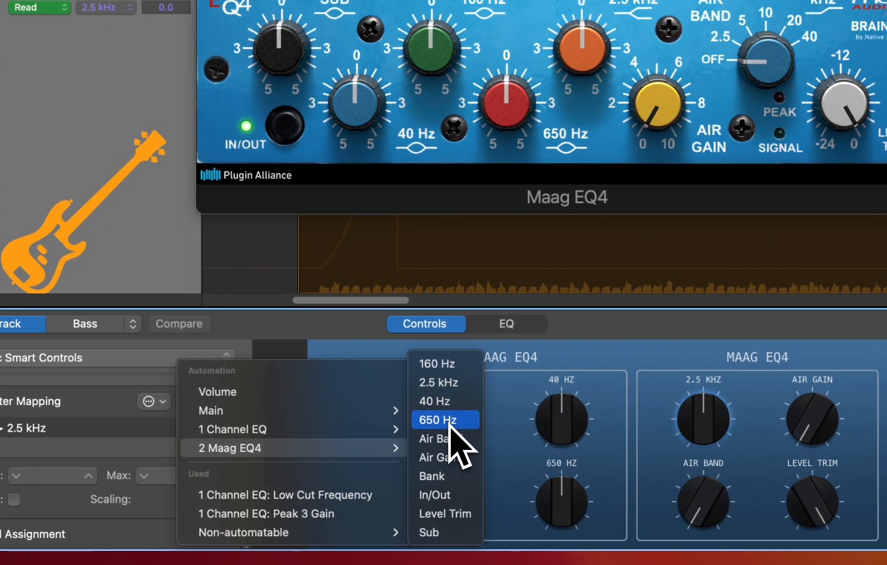
click(470, 421)
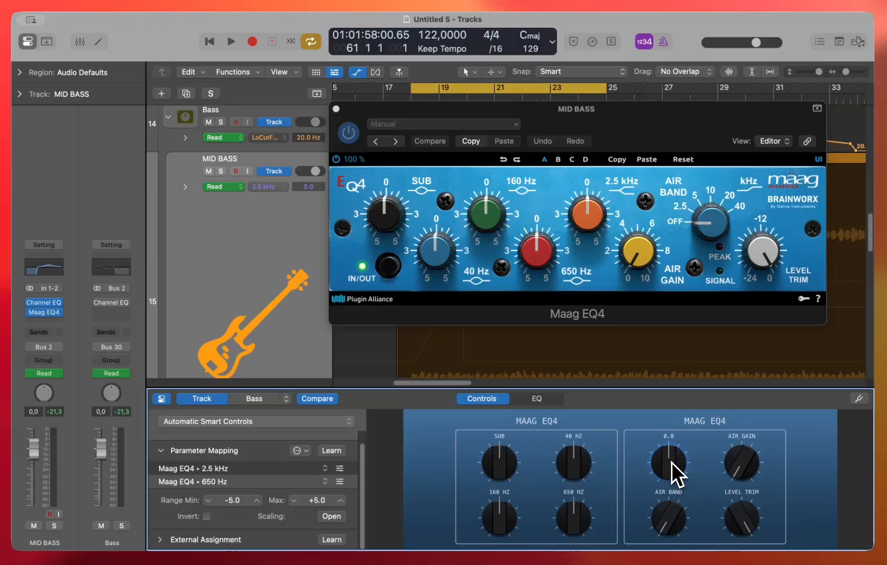
Step: Turn the double-mapped 2.5 kHz knob down and up to test both EQ bands, ending at +1.5
drag(708, 417, 698, 442)
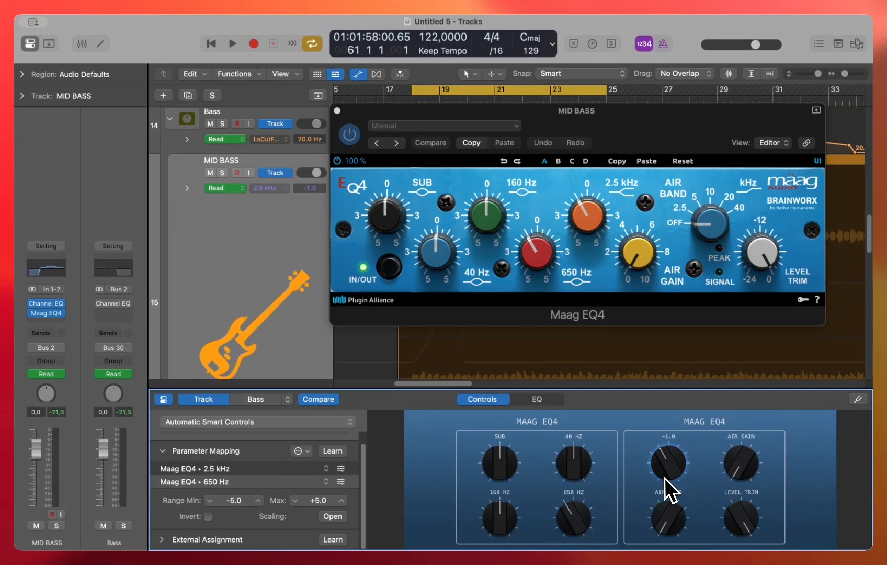
mouse_move(663, 473)
mouse_down()
mouse_move(690, 431)
mouse_move(654, 485)
mouse_up()
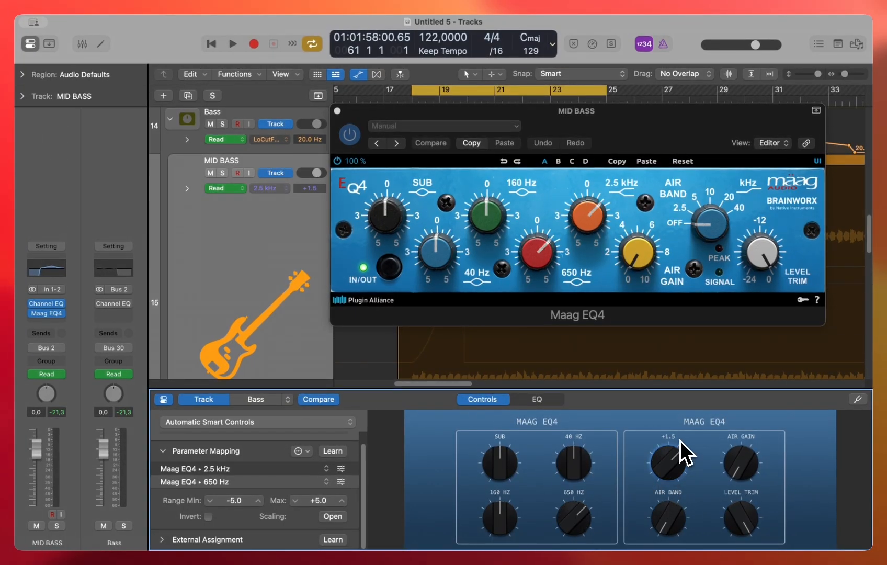
drag(680, 440, 675, 449)
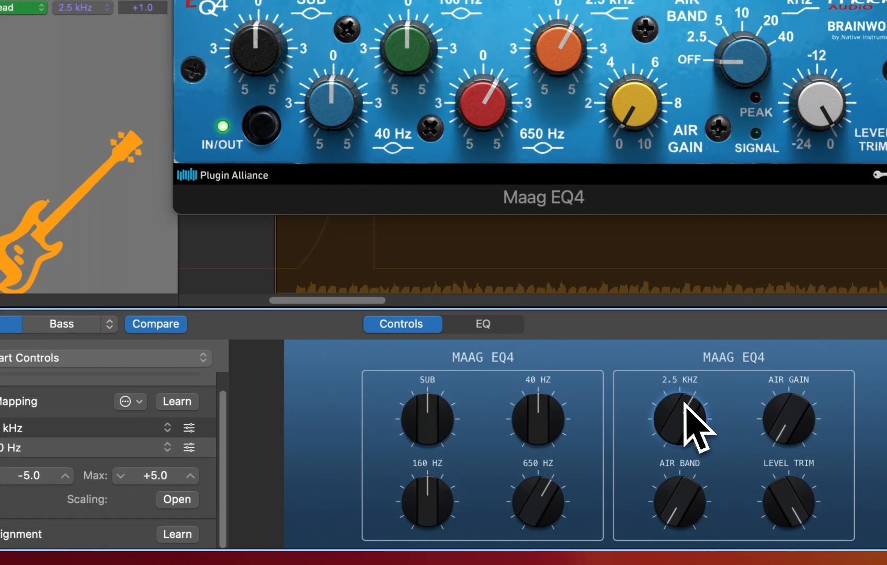
mouse_move(679, 425)
mouse_down()
mouse_move(672, 452)
mouse_move(688, 415)
mouse_up()
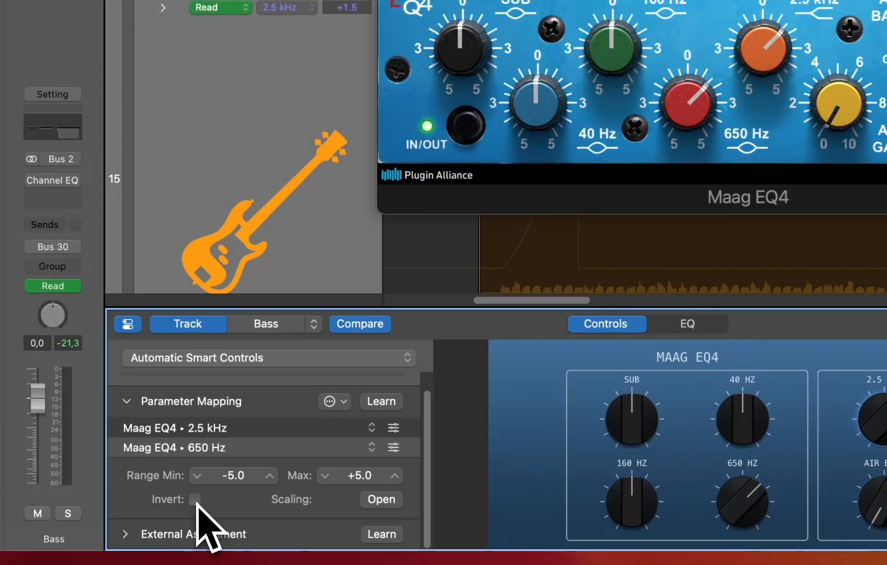
Step: Invert the knob's 650 Hz mapping, test it by turning the 2.5 kHz knob to -3.0, and start playback
click(195, 499)
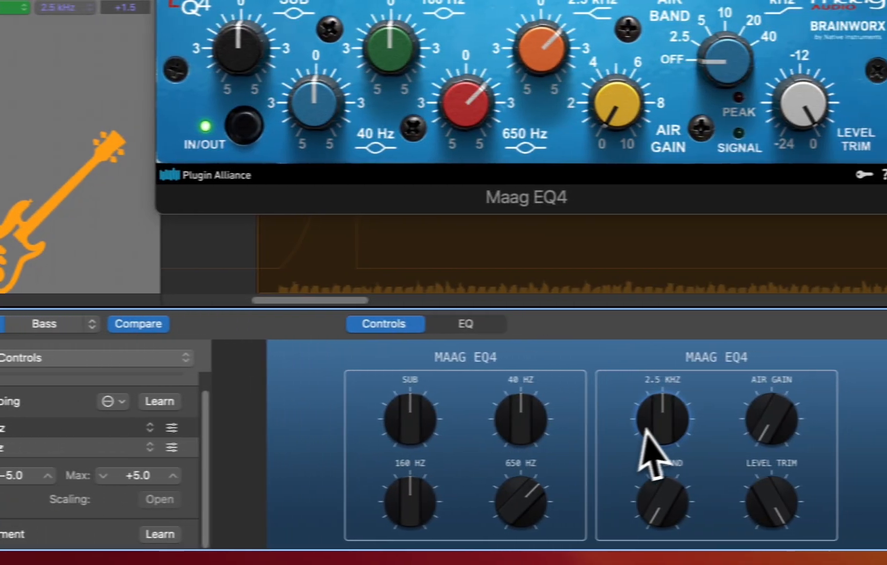
drag(645, 424, 684, 446)
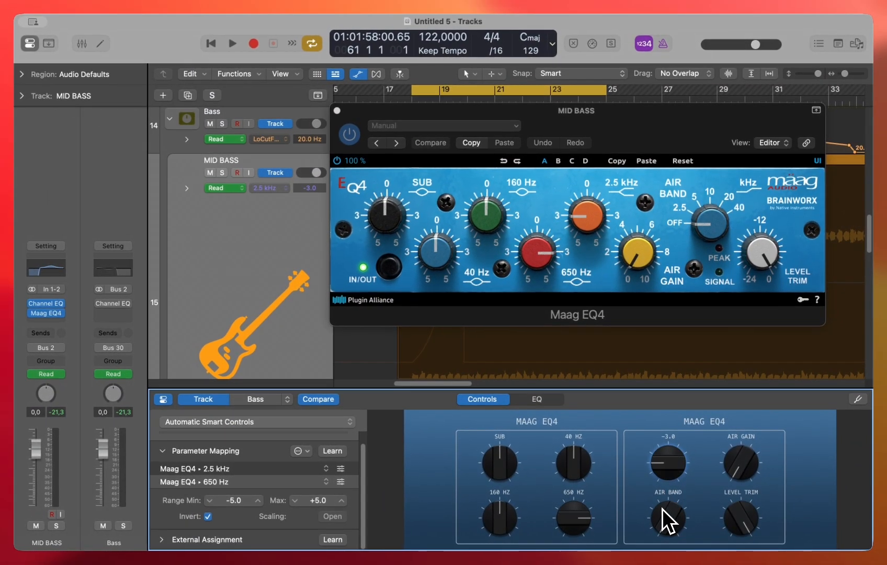
key(space)
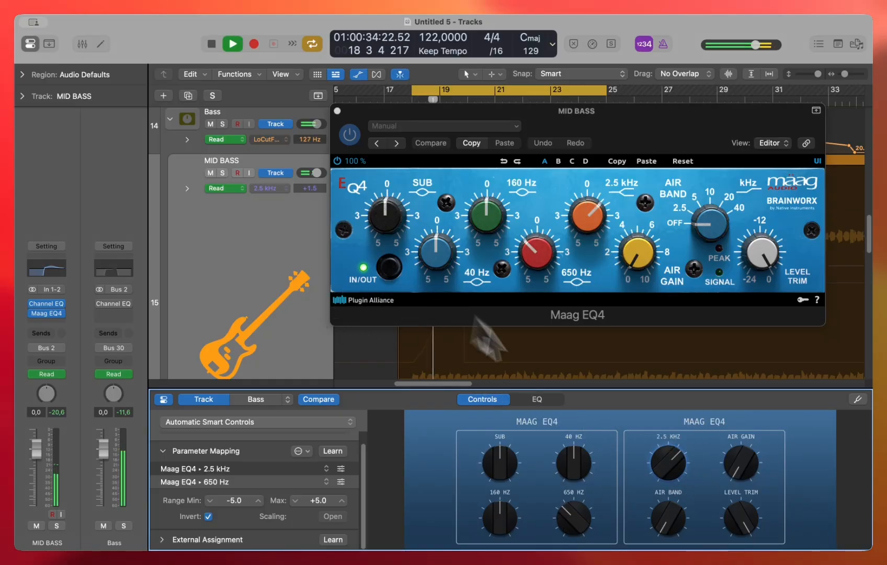